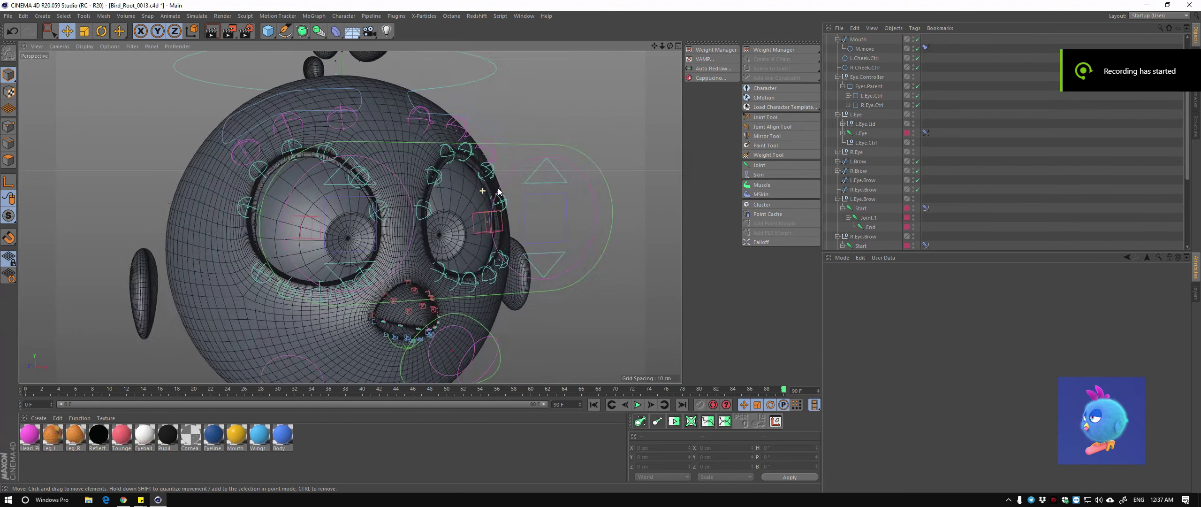
Add an XPresso tag to the Eye.Controller null from Character Tags
click(520, 218)
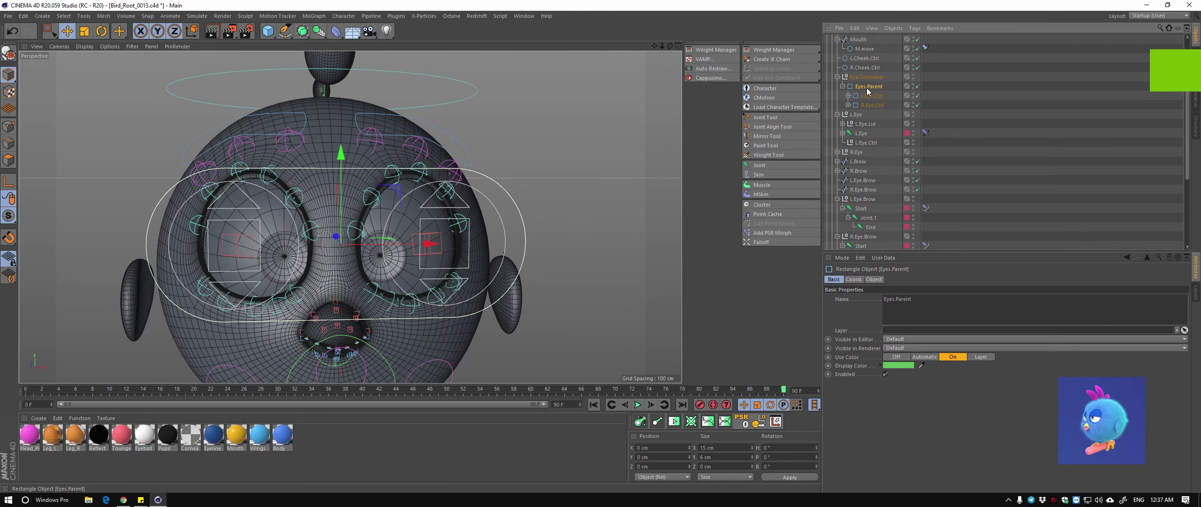
alt+drag(520, 218, 524, 200)
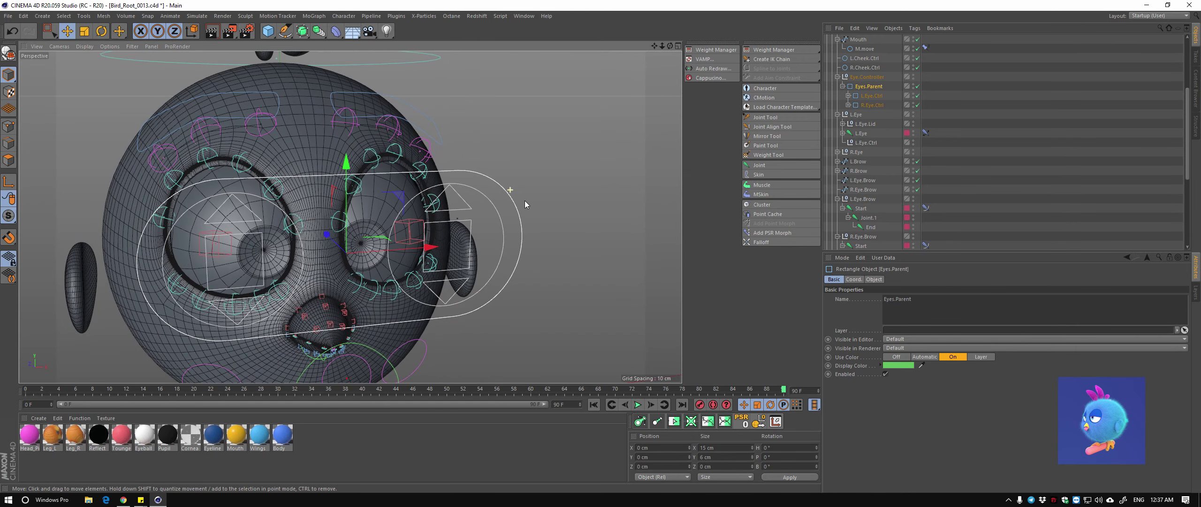
right_click(867, 77)
click(1013, 302)
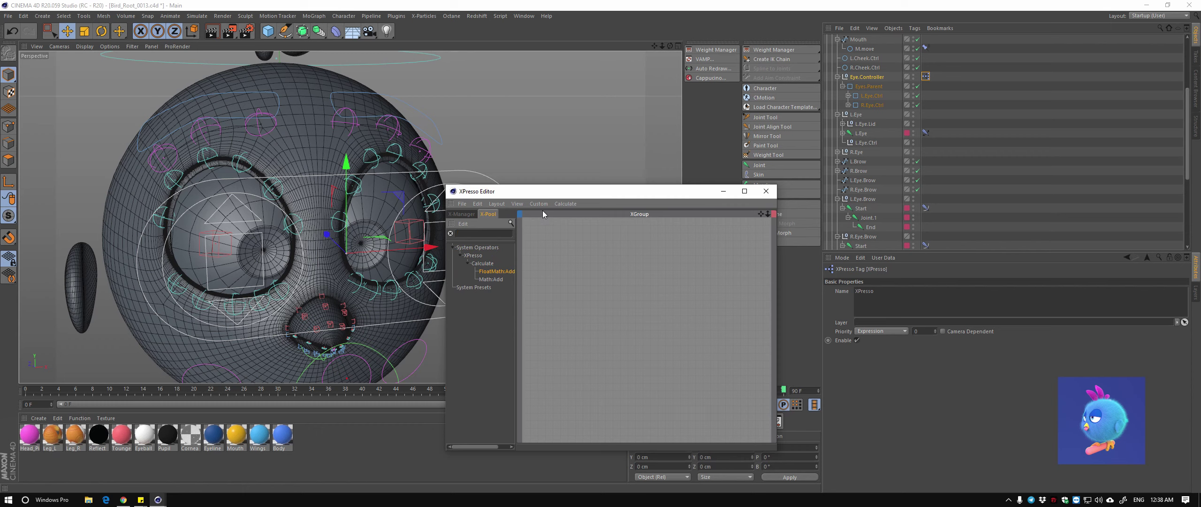
Test-drop Eyes.Parent into the XPresso Editor, then delete that node to leave the graph empty
drag(561, 200, 515, 208)
click(869, 86)
drag(871, 89, 544, 302)
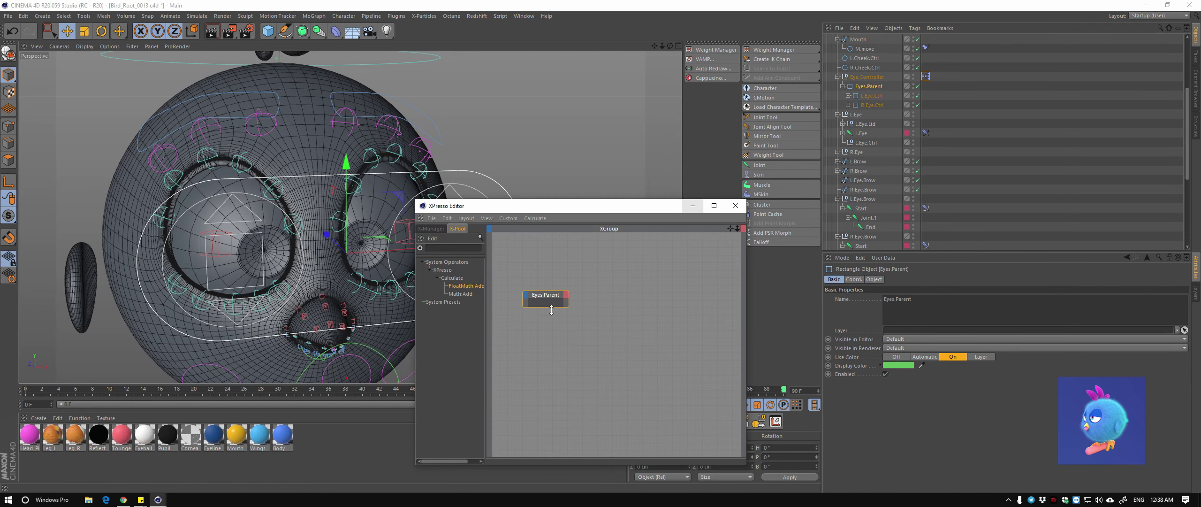
click(465, 246)
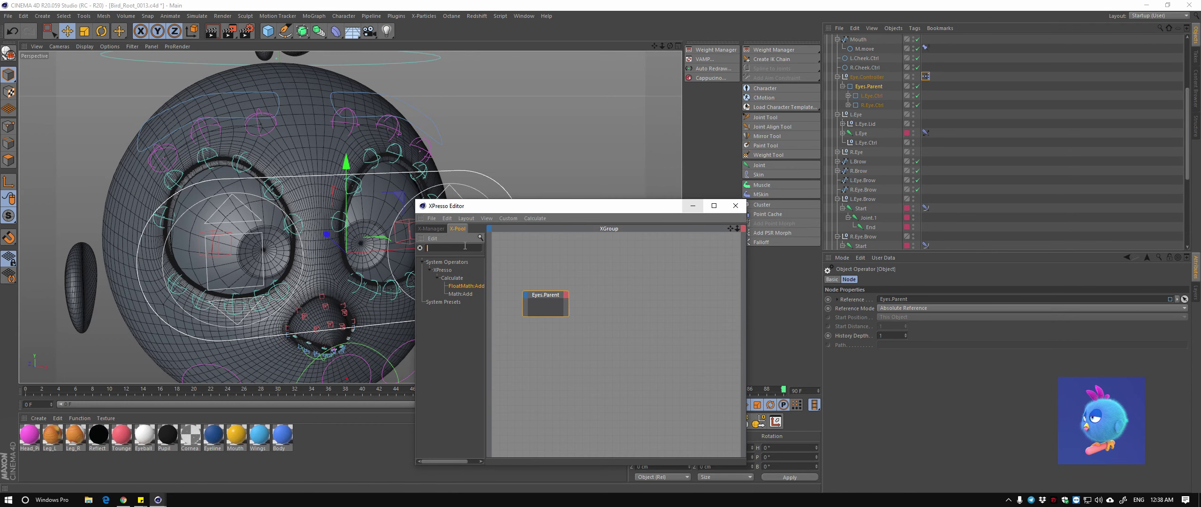
alt+drag(328, 140, 248, 216)
key(Delete)
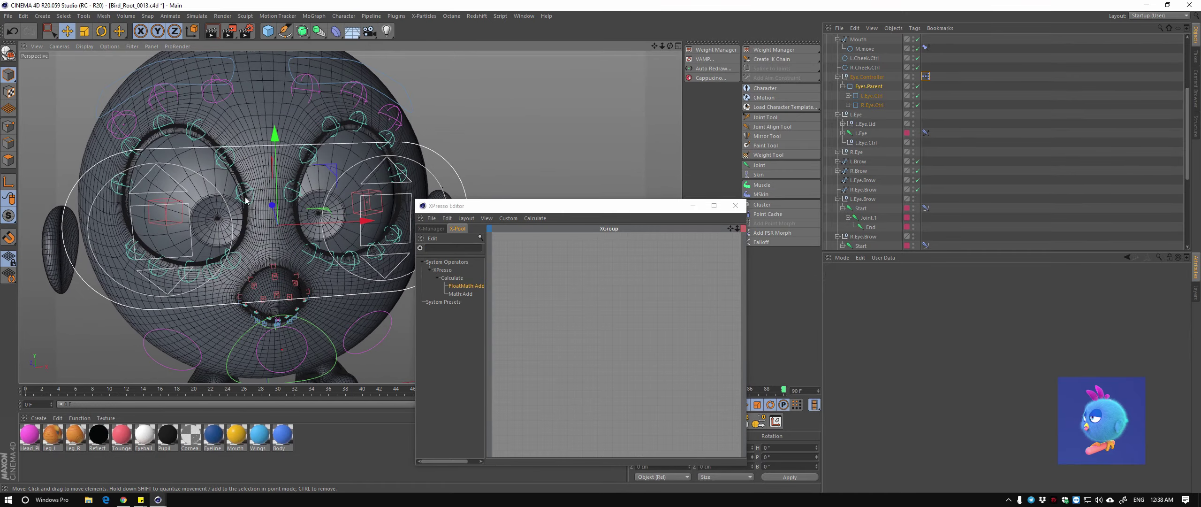
Close the XPresso Editor and select the L.Eye.Ctrl and R.Eye.Ctrl controllers
click(735, 205)
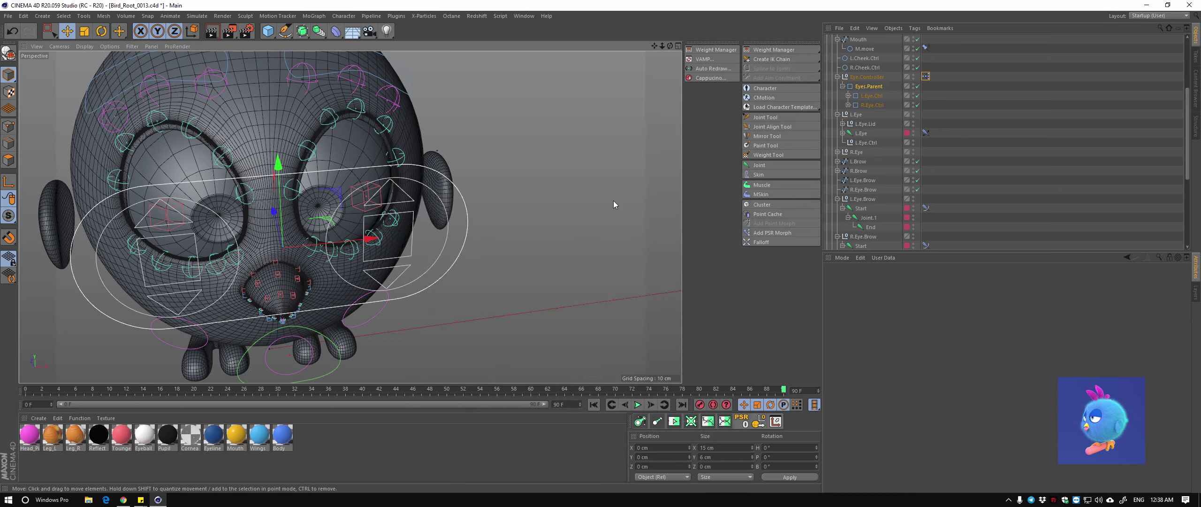
mouse_move(614, 201)
alt+mouse_down()
mouse_move(360, 199)
mouse_move(540, 197)
alt+mouse_up()
click(360, 199)
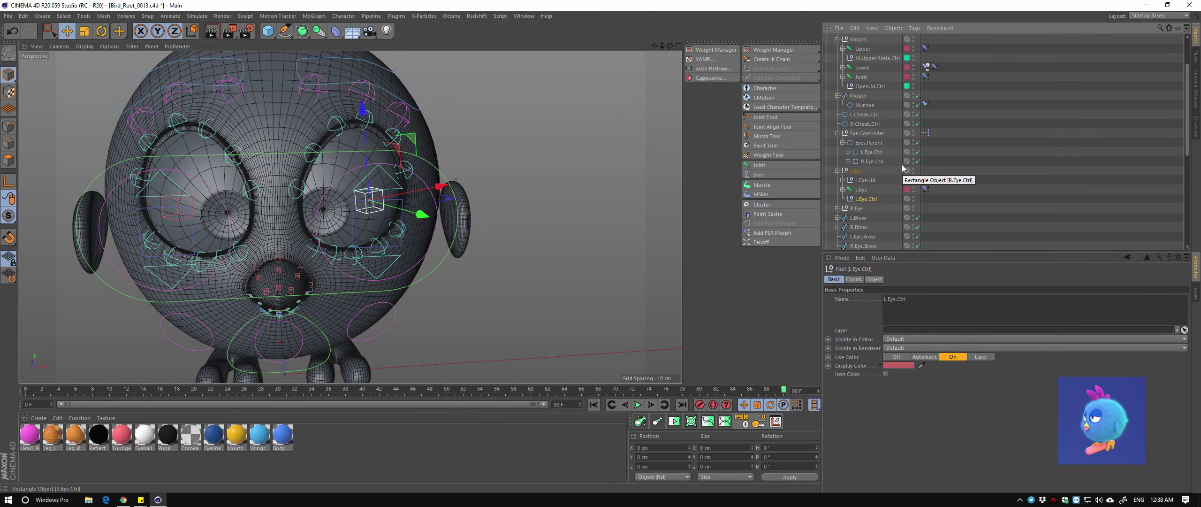
scroll(897, 140, up, 3)
mouse_move(141, 207)
alt+mouse_down()
mouse_move(230, 221)
mouse_move(195, 161)
alt+mouse_up()
scroll(899, 189, down, 3)
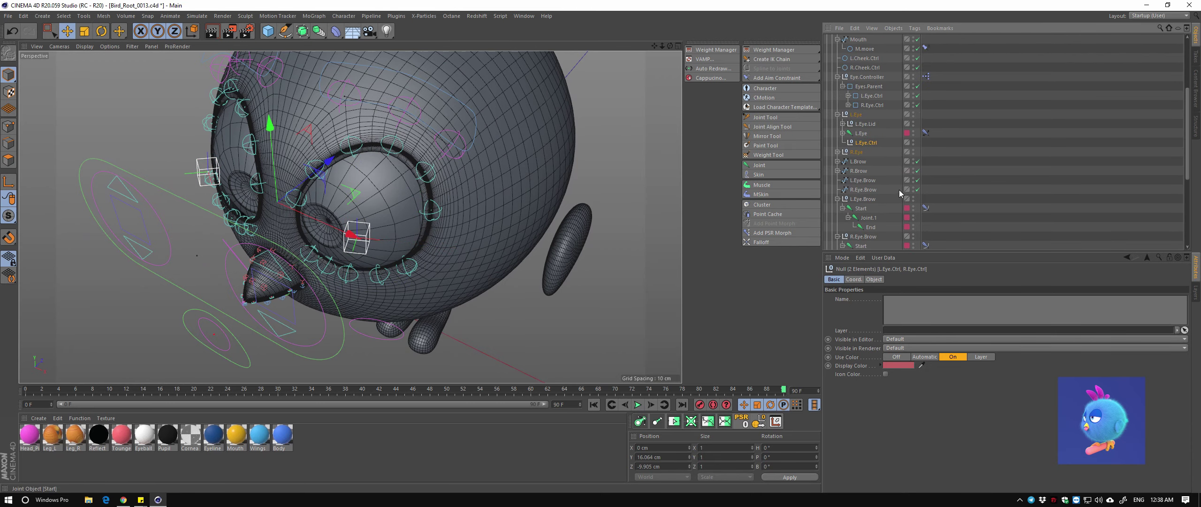
alt+drag(357, 206, 348, 188)
click(201, 148)
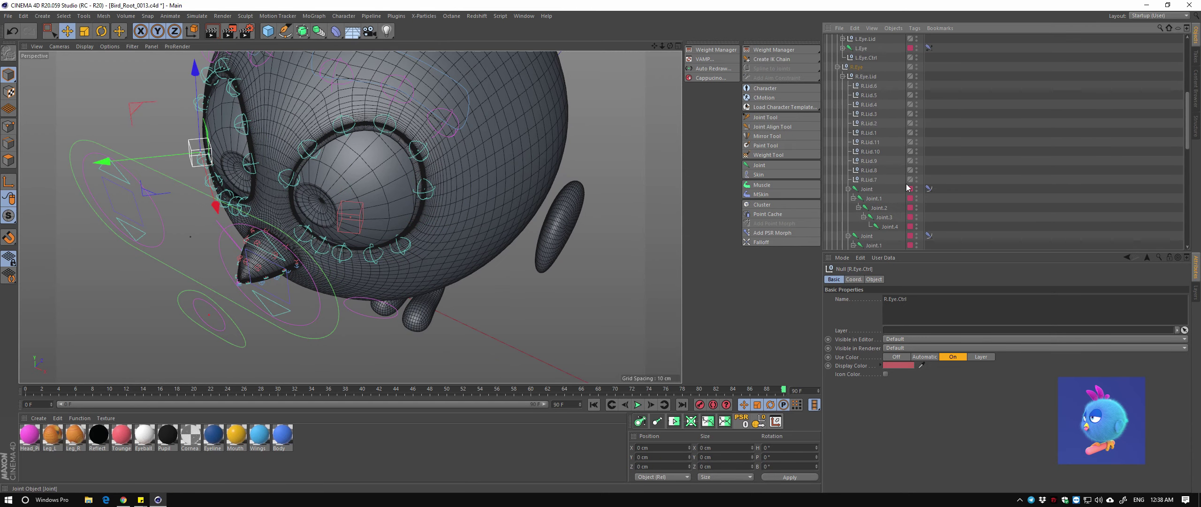
scroll(905, 190, up, 5)
scroll(896, 197, up, 3)
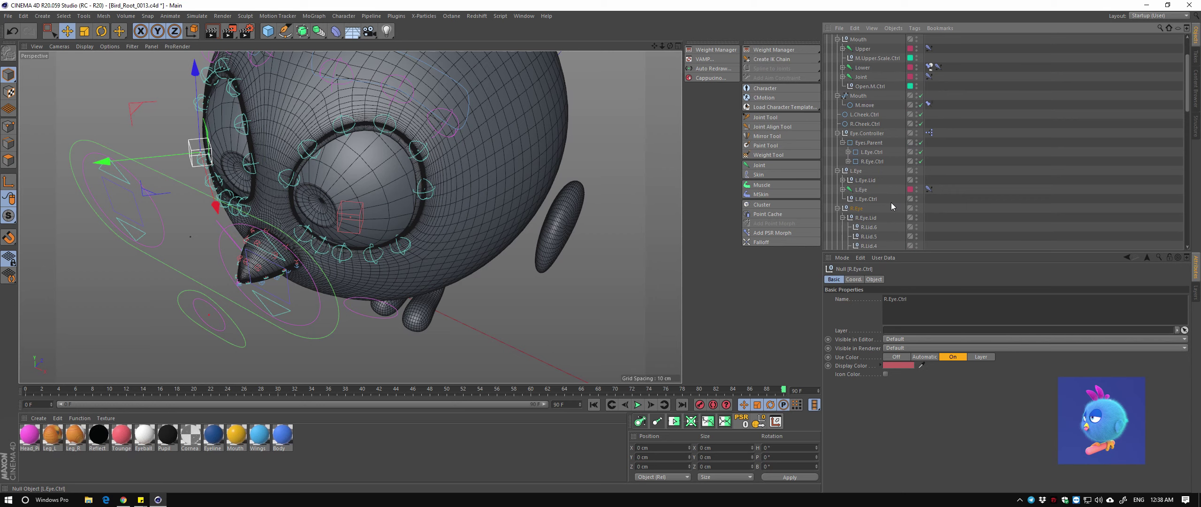
Add Constraint tags to both eye controllers with Parent enabled in the Basic tab
ctrl+click(873, 200)
right_click(872, 199)
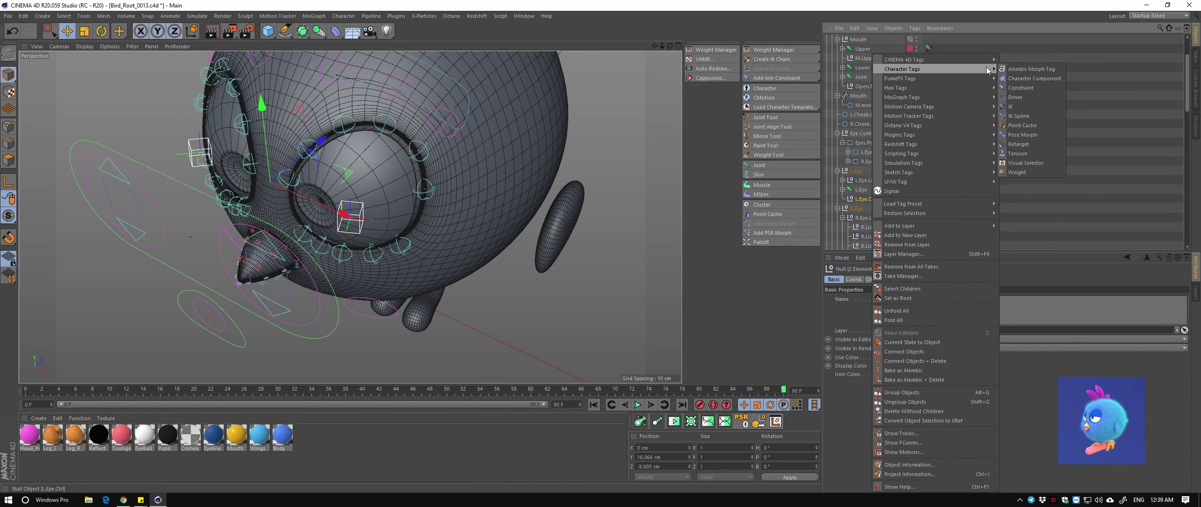
click(1040, 87)
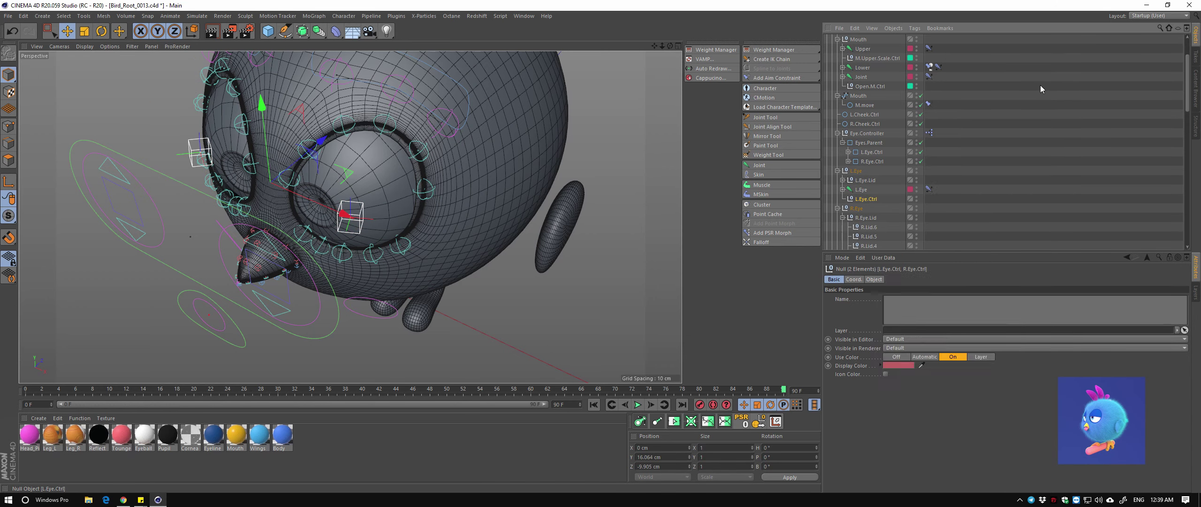
scroll(936, 203, down, 5)
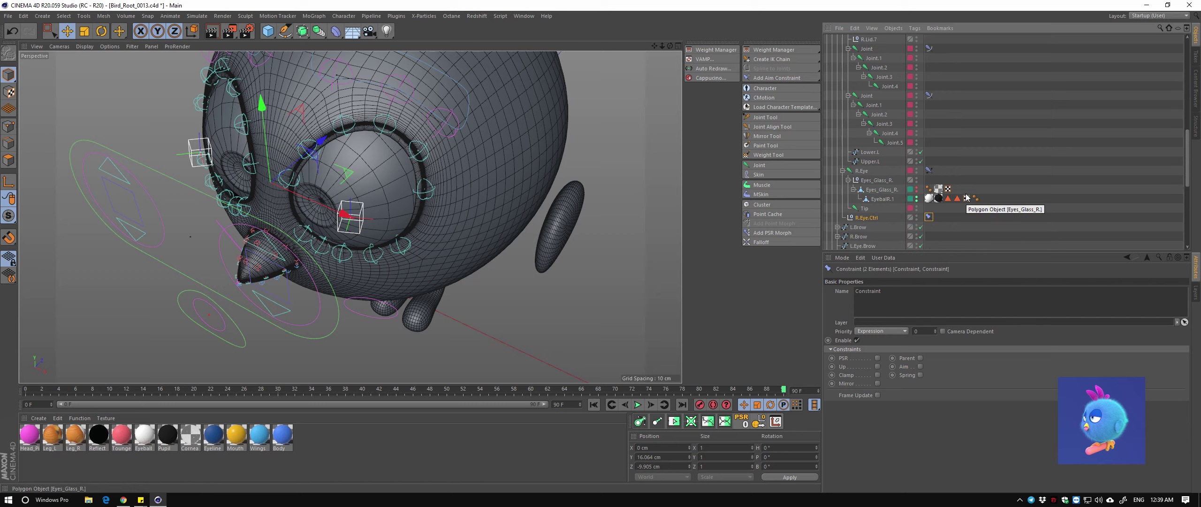
click(920, 358)
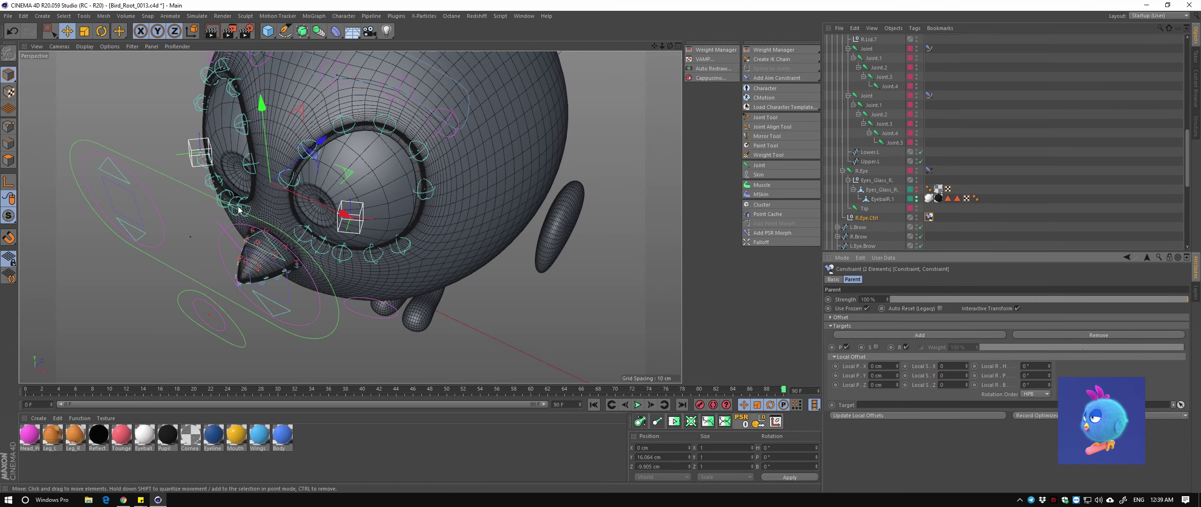
alt+drag(239, 210, 357, 202)
Check the IK tags on L.Eye and R.Eye, then select both eye-controller constraint tags
scroll(967, 166, up, 5)
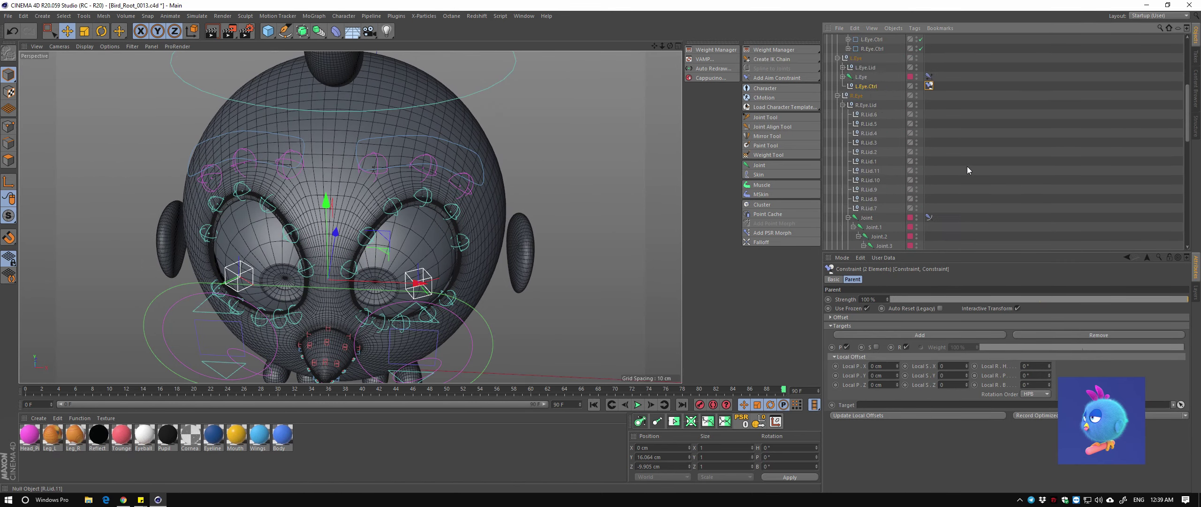
scroll(967, 166, up, 3)
click(929, 133)
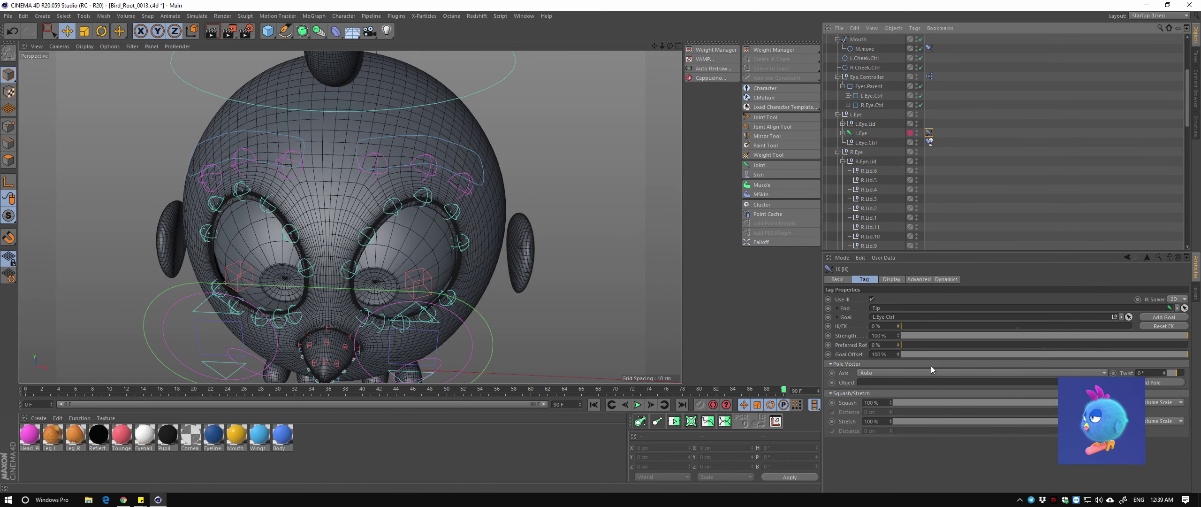
scroll(954, 158, down, 10)
click(929, 170)
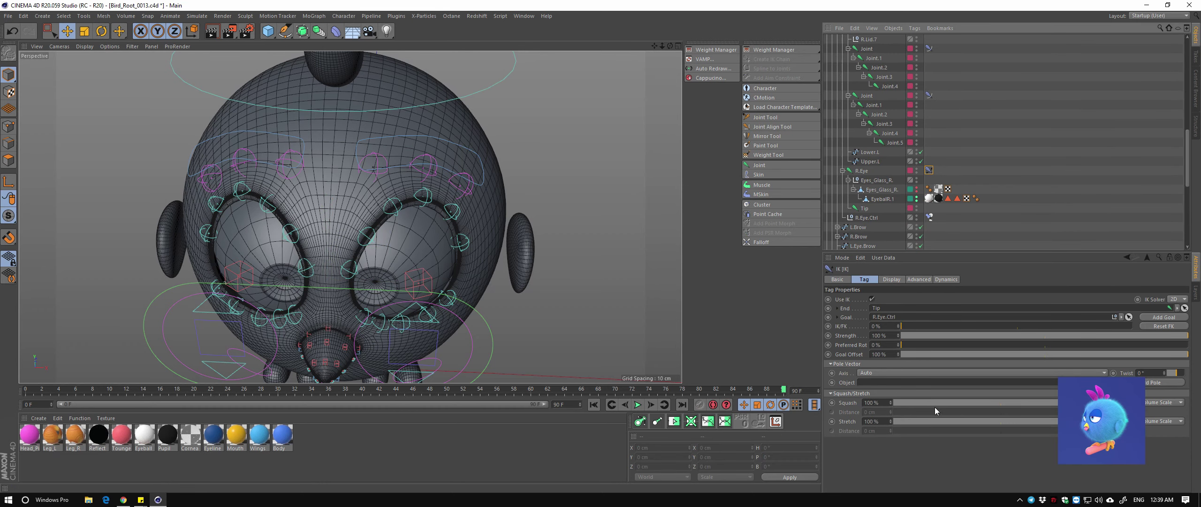
click(929, 216)
scroll(928, 173, down, 3)
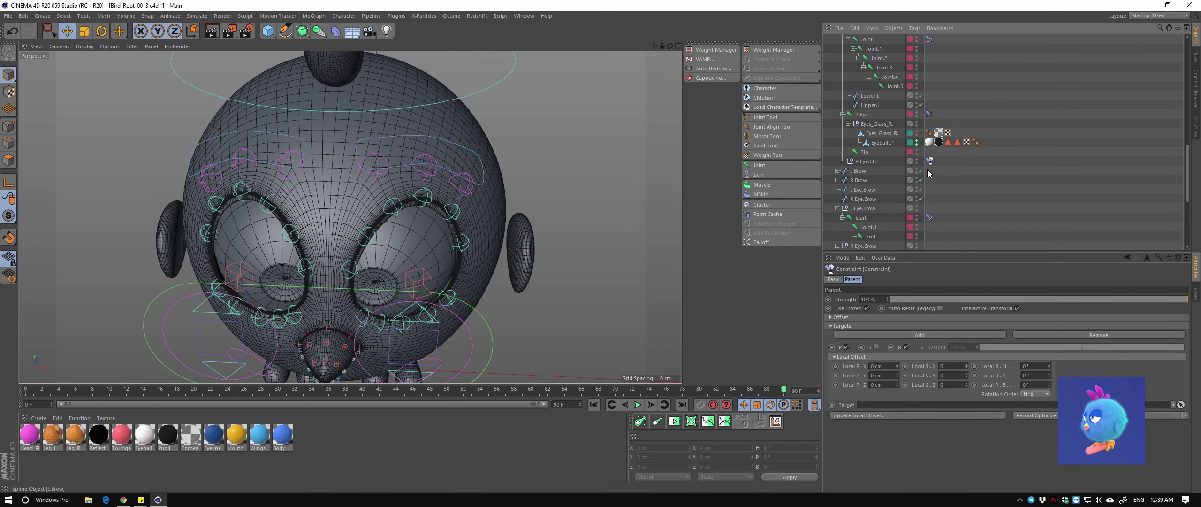
ctrl+click(929, 160)
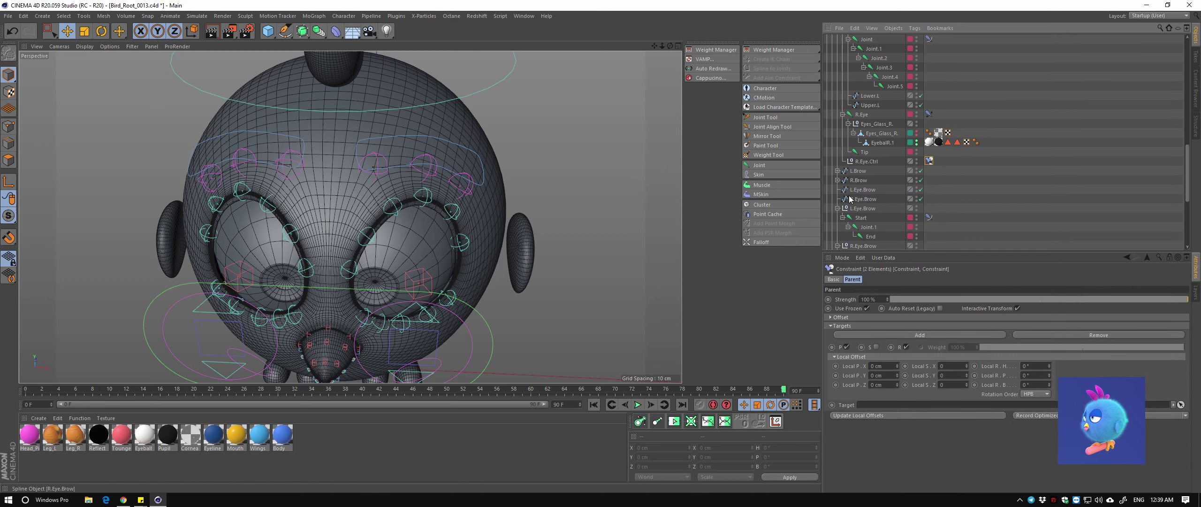
Set Eyes.Parent as the parent constraint target and add a second target entry
click(1181, 405)
alt+drag(495, 259, 556, 258)
click(556, 257)
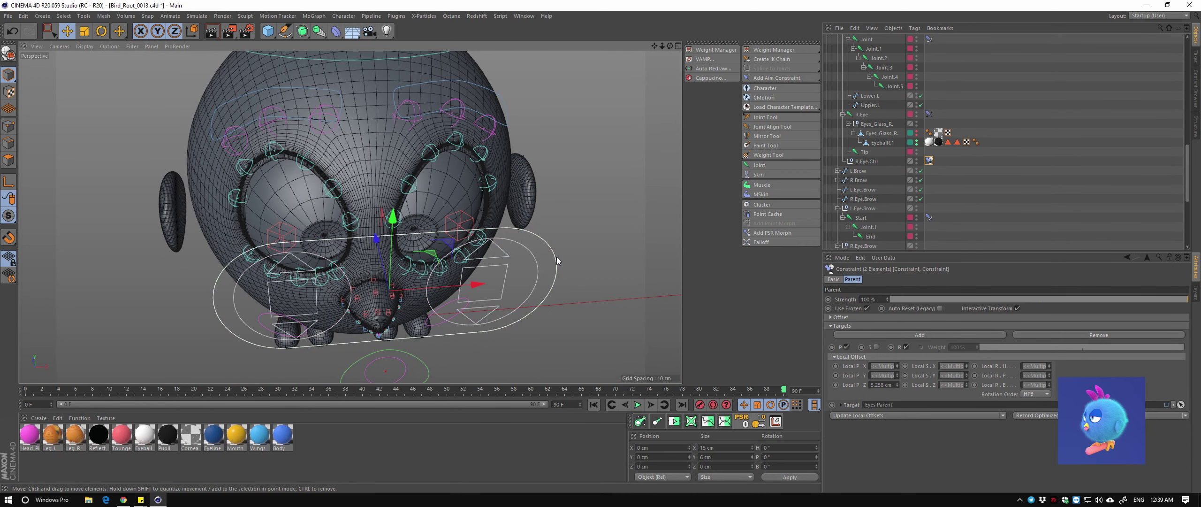
click(916, 335)
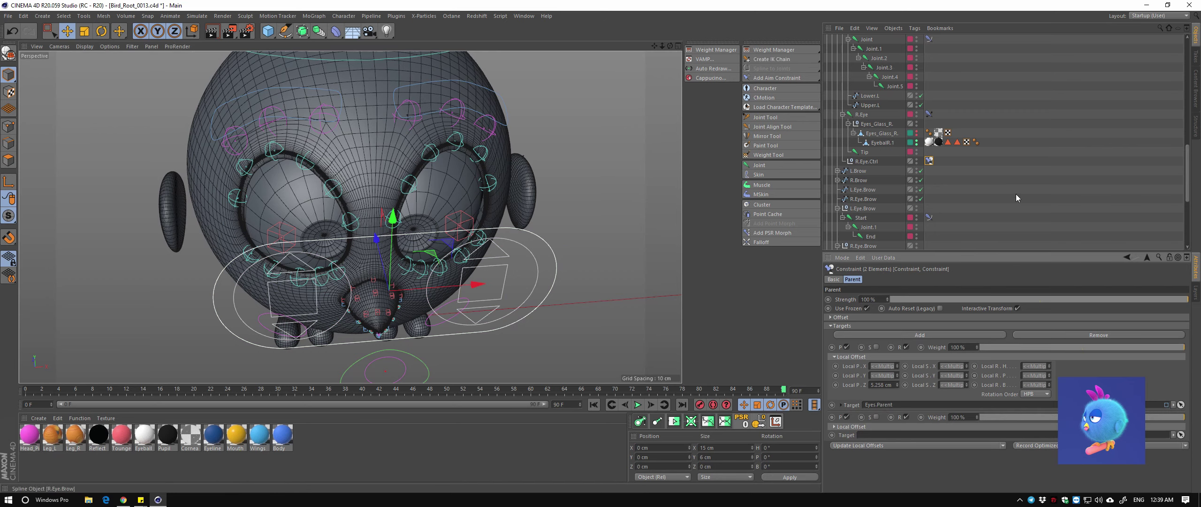
scroll(983, 184, up, 2)
scroll(932, 131, up, 2)
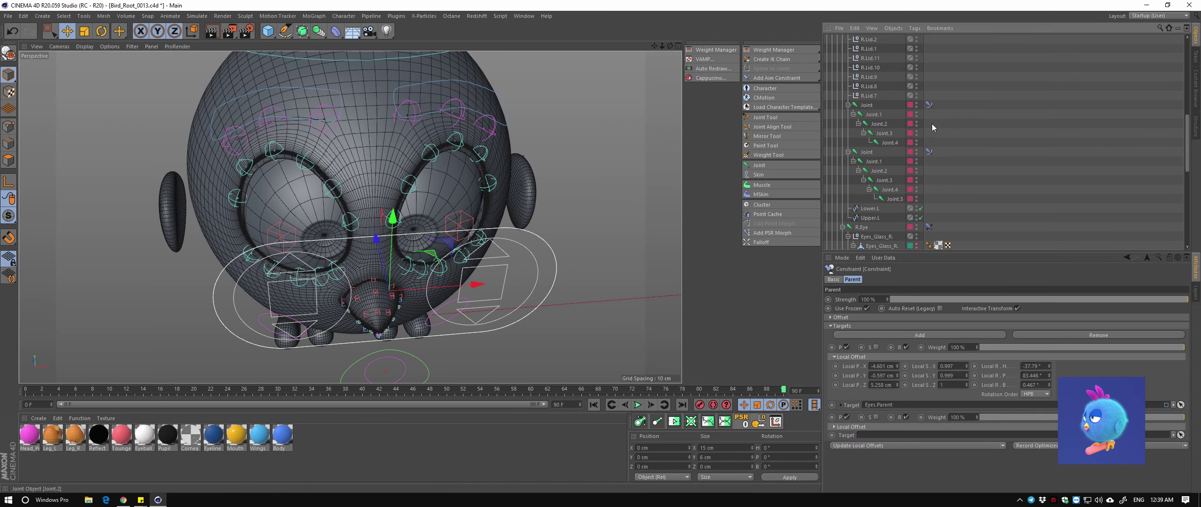
scroll(933, 127, down, 2)
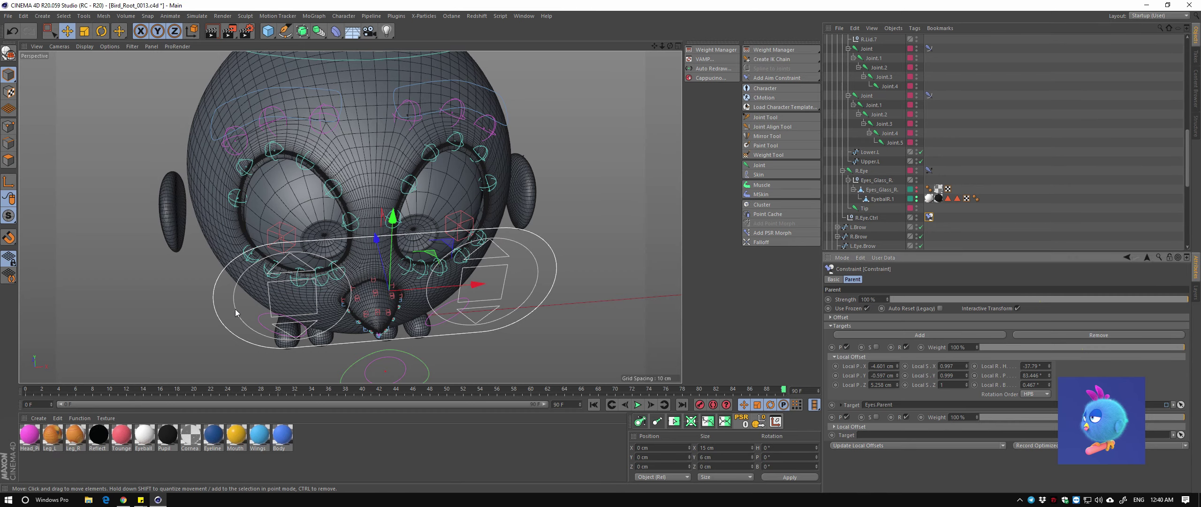
alt+drag(236, 313, 300, 263)
Set R.Eye.Ctrl and L.Eye.Ctrl as the second targets of their respective constraints
click(1181, 435)
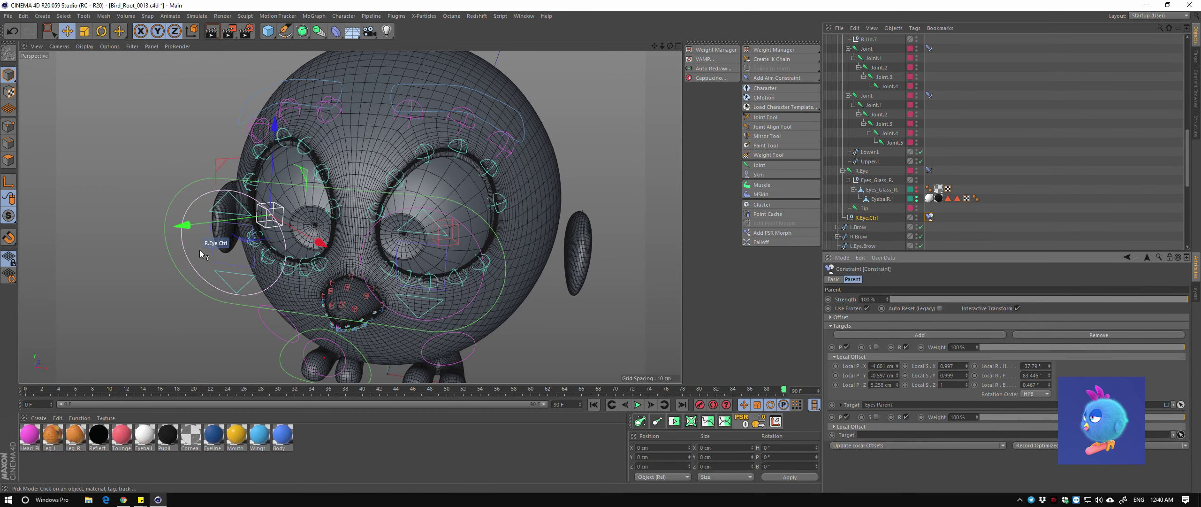
click(192, 250)
scroll(945, 191, up, 5)
scroll(946, 192, up, 3)
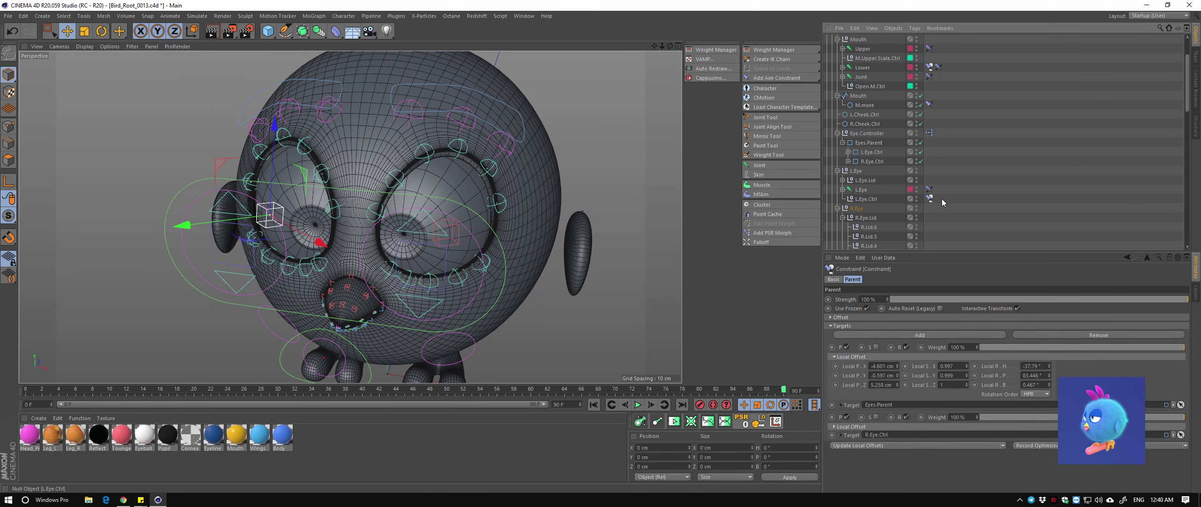
click(929, 198)
click(1181, 435)
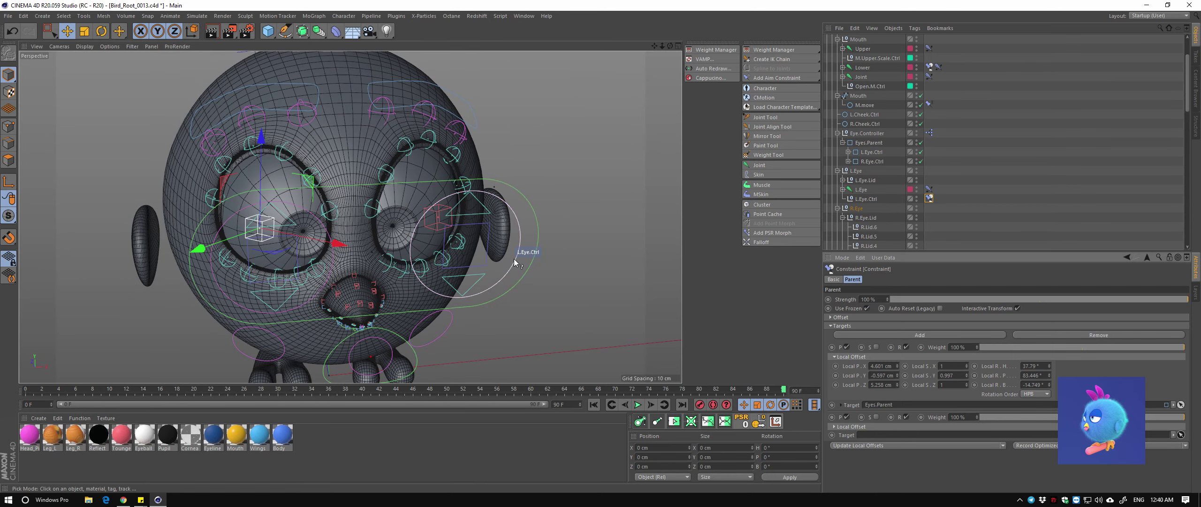
click(515, 259)
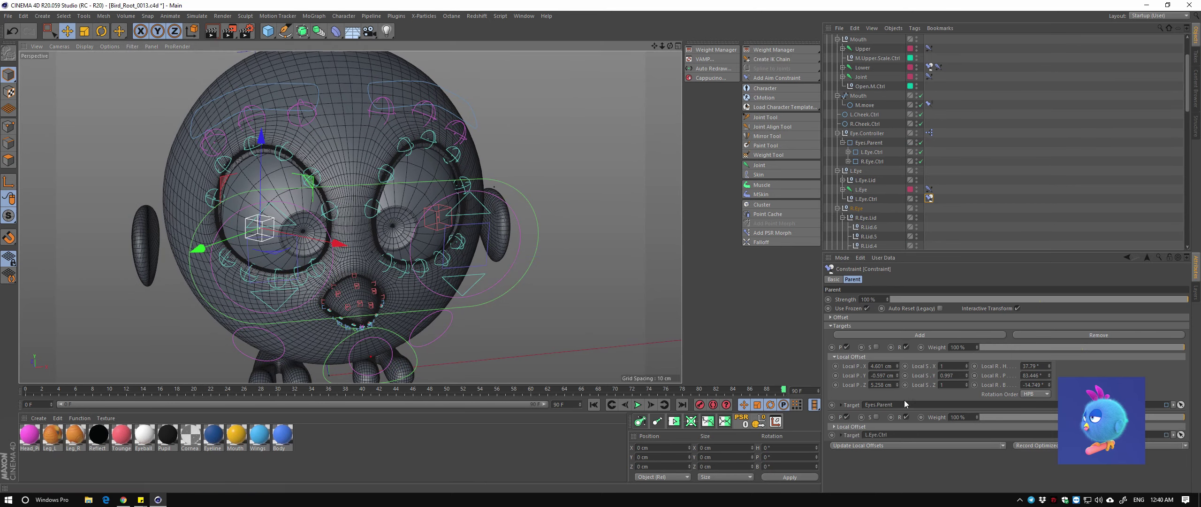
alt+drag(478, 289, 516, 287)
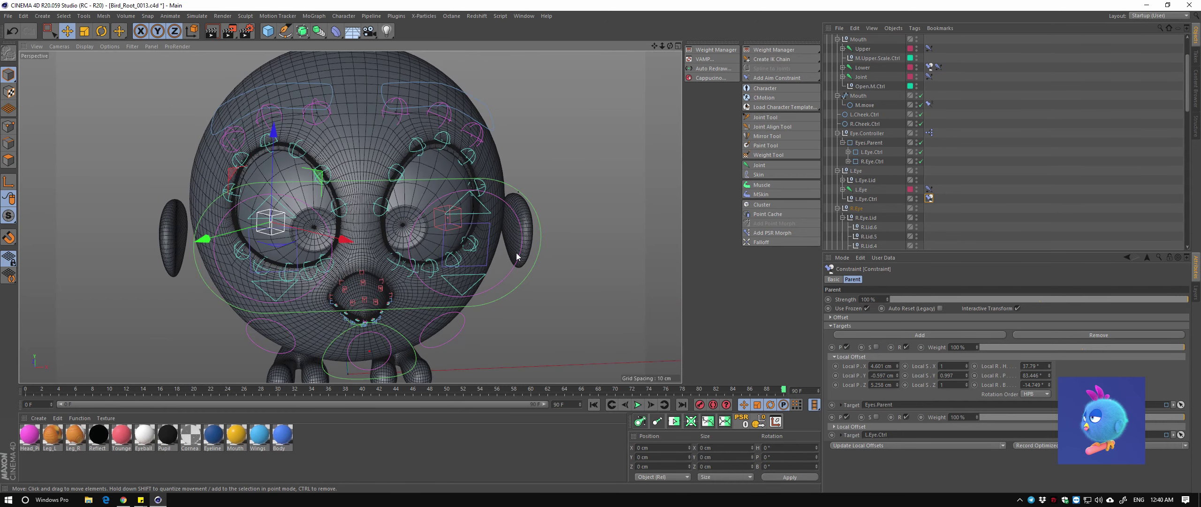
click(871, 151)
Open Eye.Controller's XPresso graph and drop both constraint tags in as Constraint nodes
double_click(929, 133)
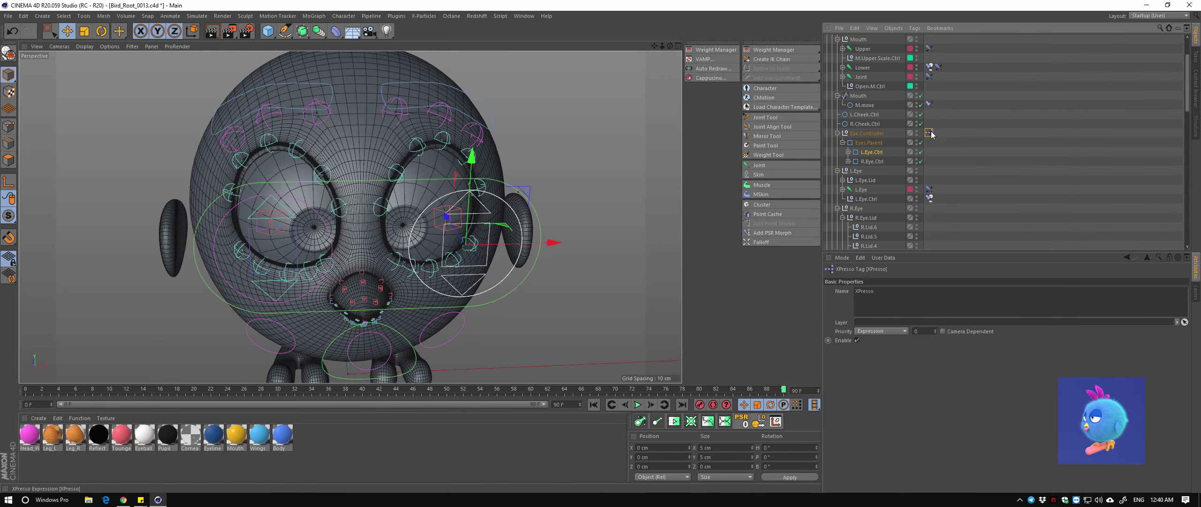
drag(980, 222, 555, 255)
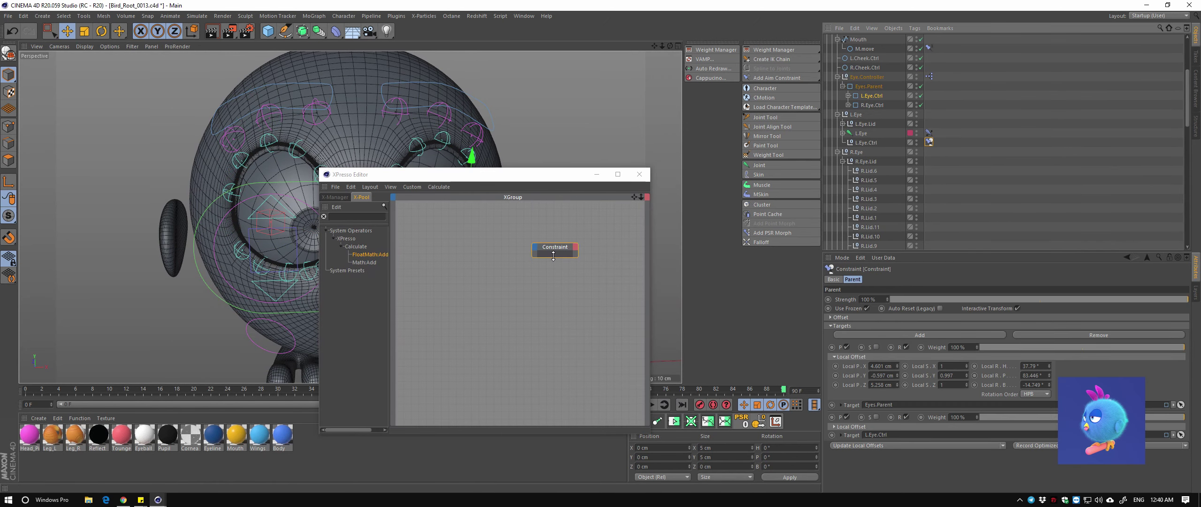
scroll(985, 217, down, 5)
scroll(986, 218, down, 3)
scroll(933, 137, down, 3)
mouse_move(929, 160)
mouse_down()
mouse_move(553, 311)
mouse_move(586, 317)
mouse_up()
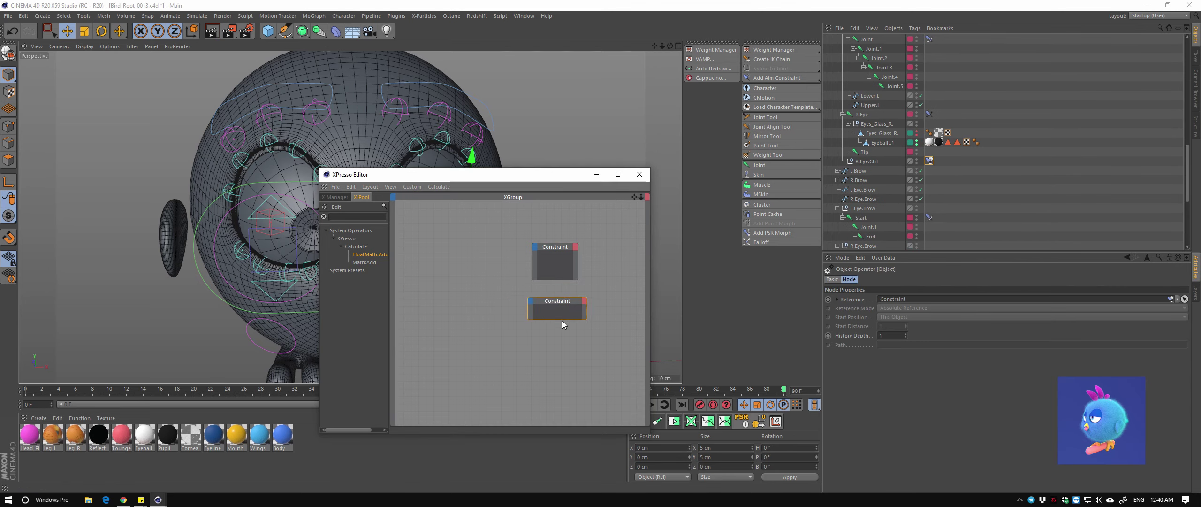
Collapse the first Constraint node, cancel its rename, and move the editor aside
click(551, 247)
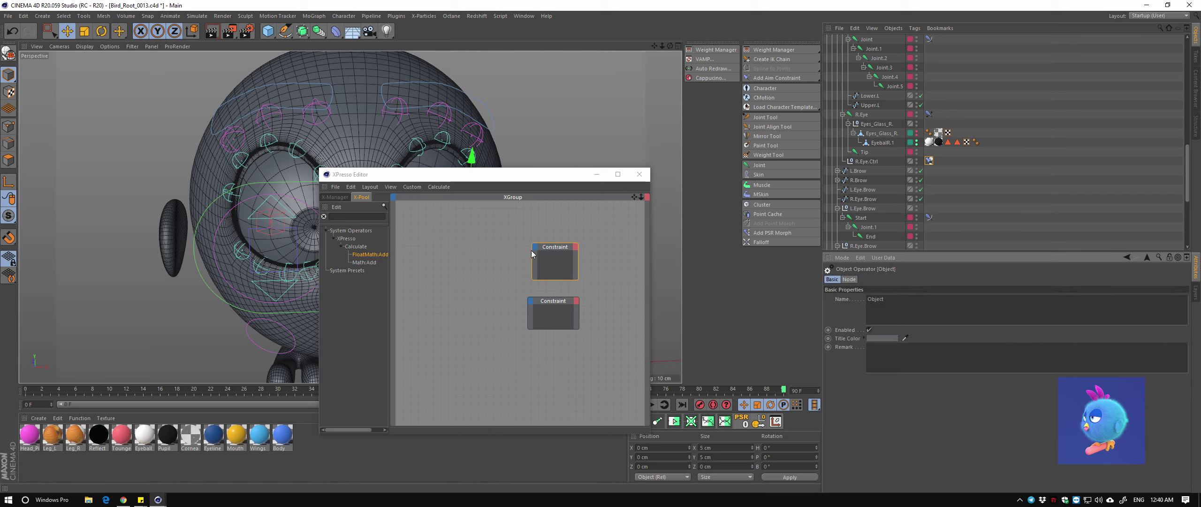
double_click(551, 248)
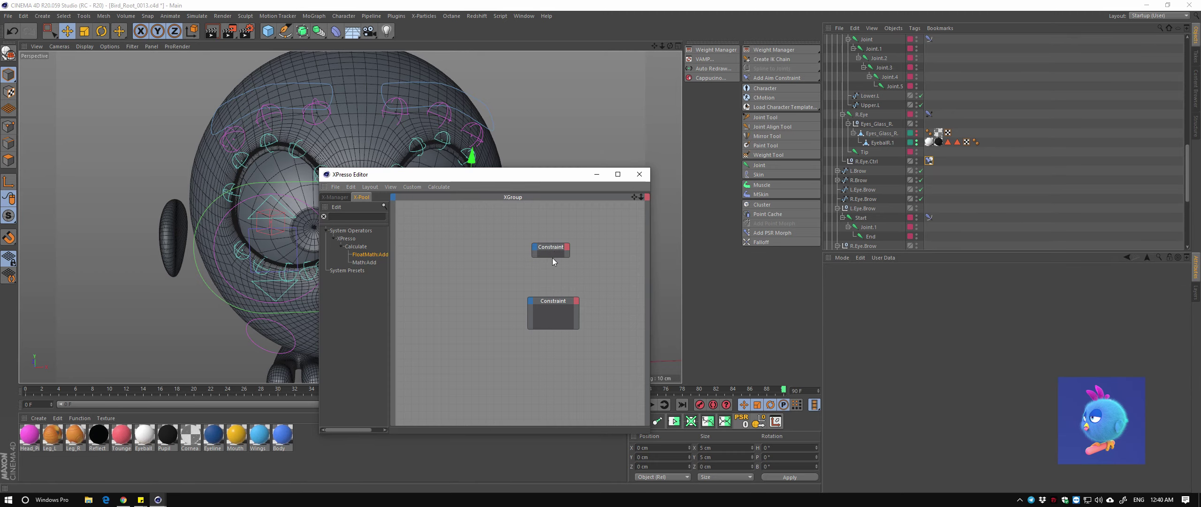
right_click(562, 247)
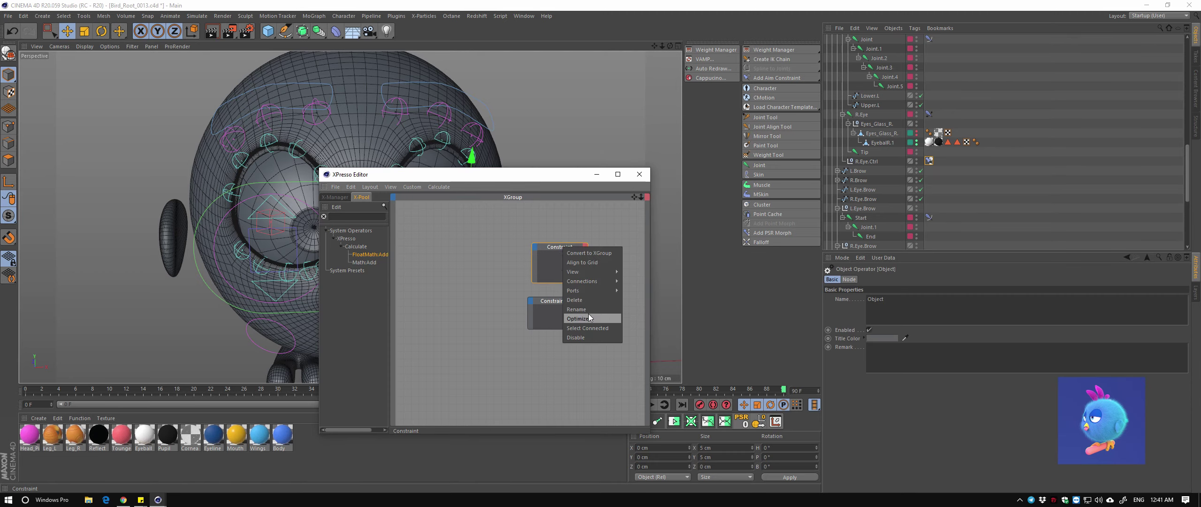
click(590, 303)
click(646, 294)
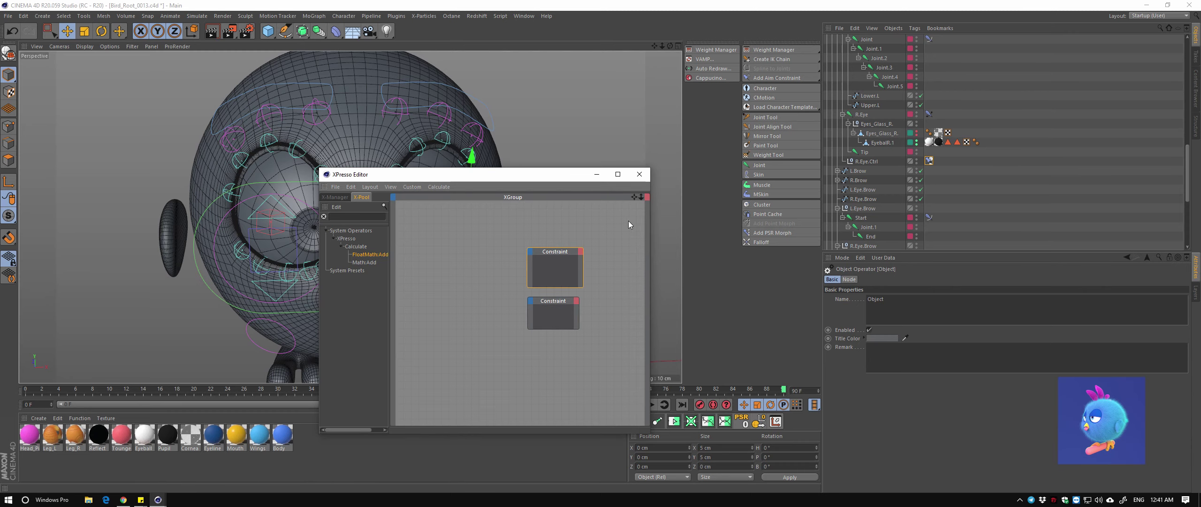
drag(563, 176, 723, 244)
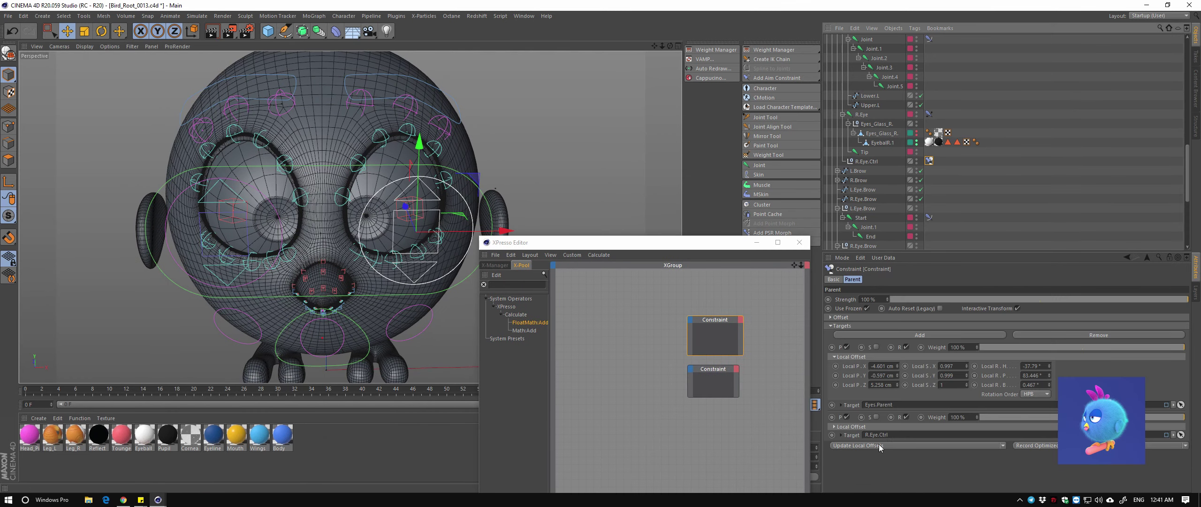
Add target Weight inputs to both Constraint nodes in the XPresso graph
drag(937, 348, 689, 332)
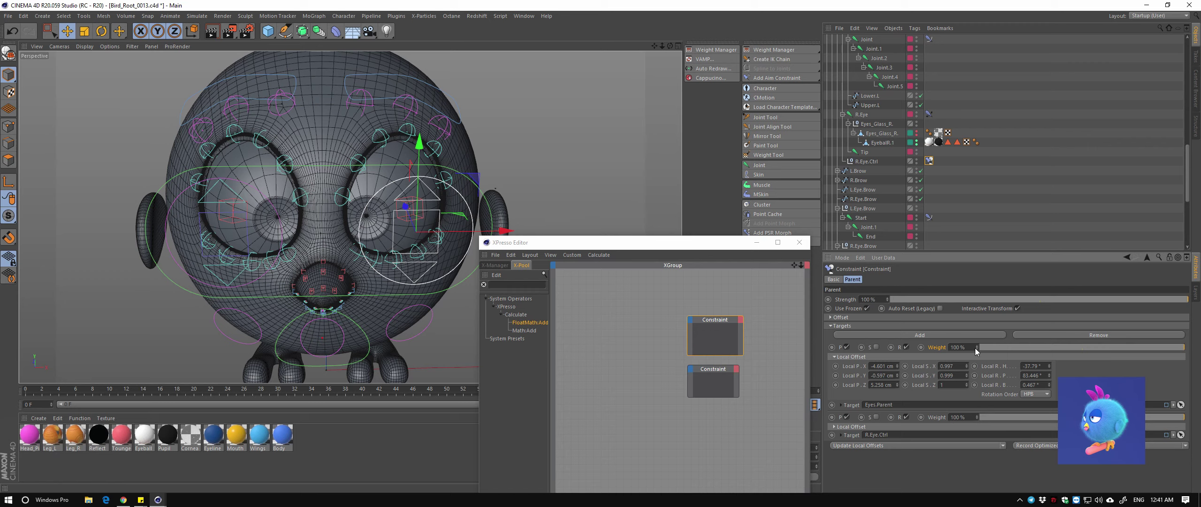
click(691, 321)
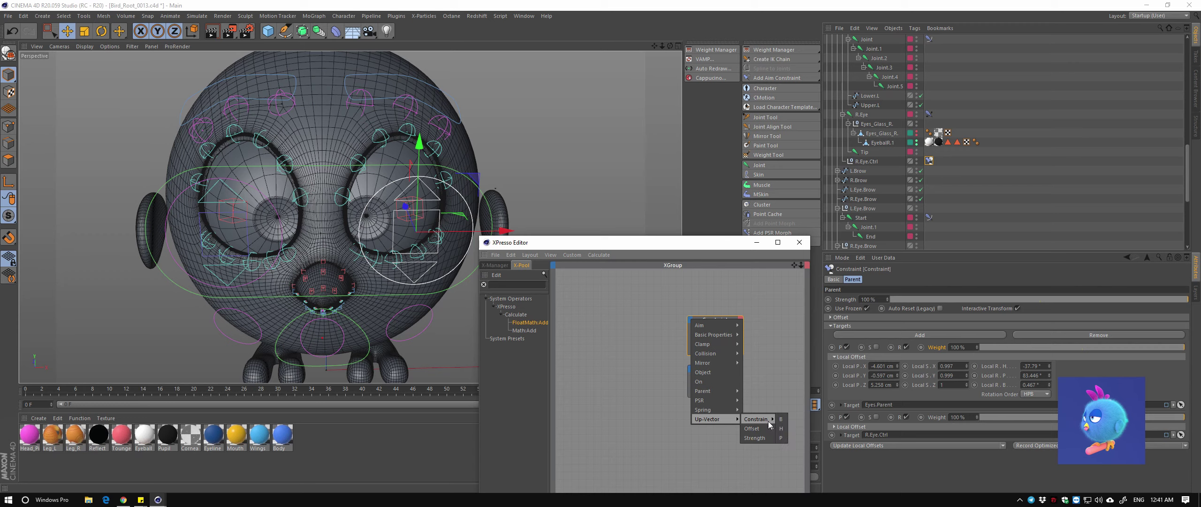
mouse_move(753, 428)
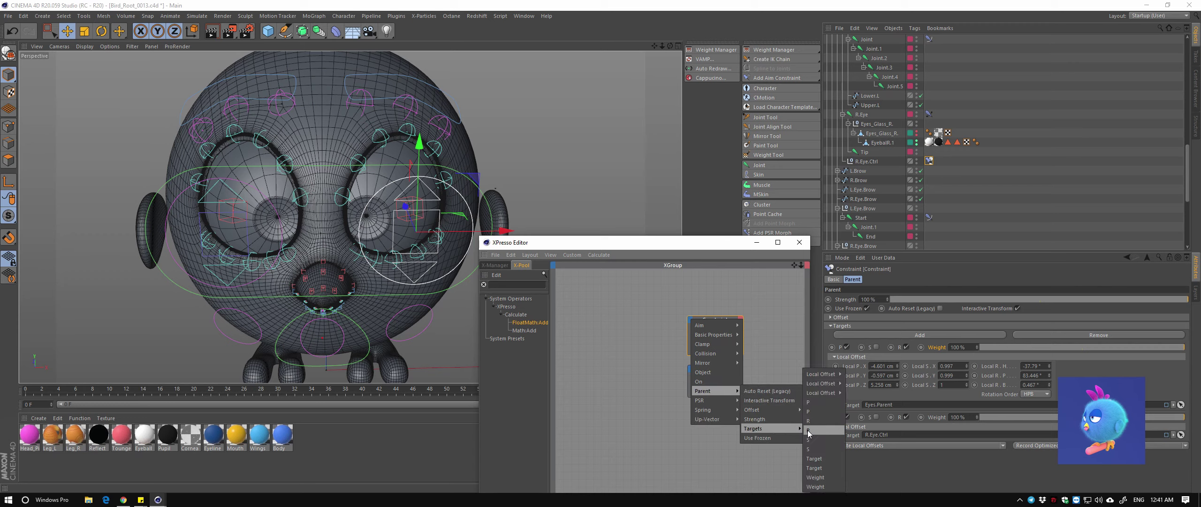
click(814, 435)
drag(724, 243, 683, 241)
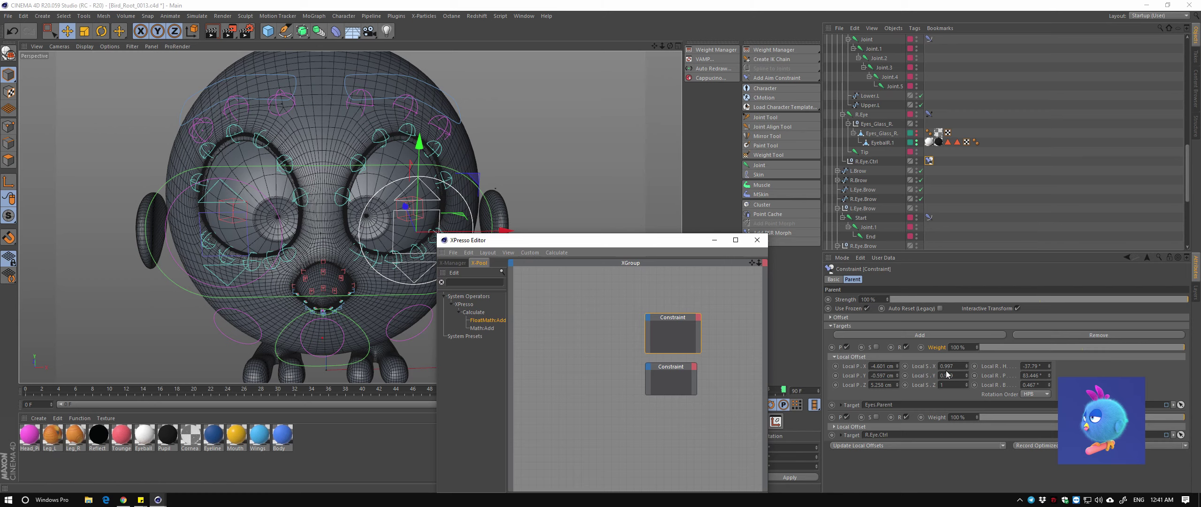
drag(652, 381, 646, 380)
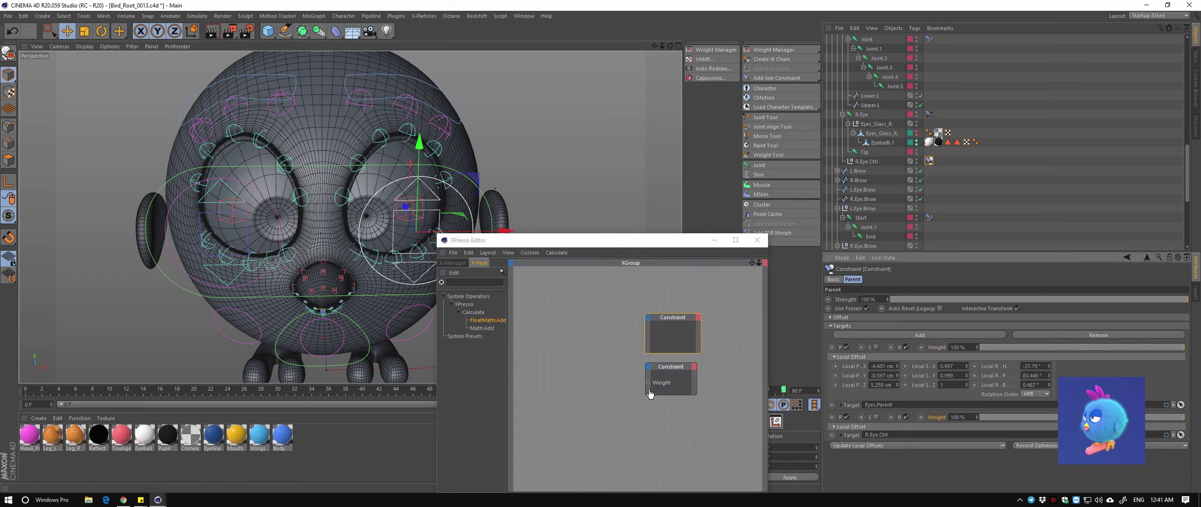
scroll(961, 174, up, 3)
scroll(961, 173, up, 3)
click(929, 142)
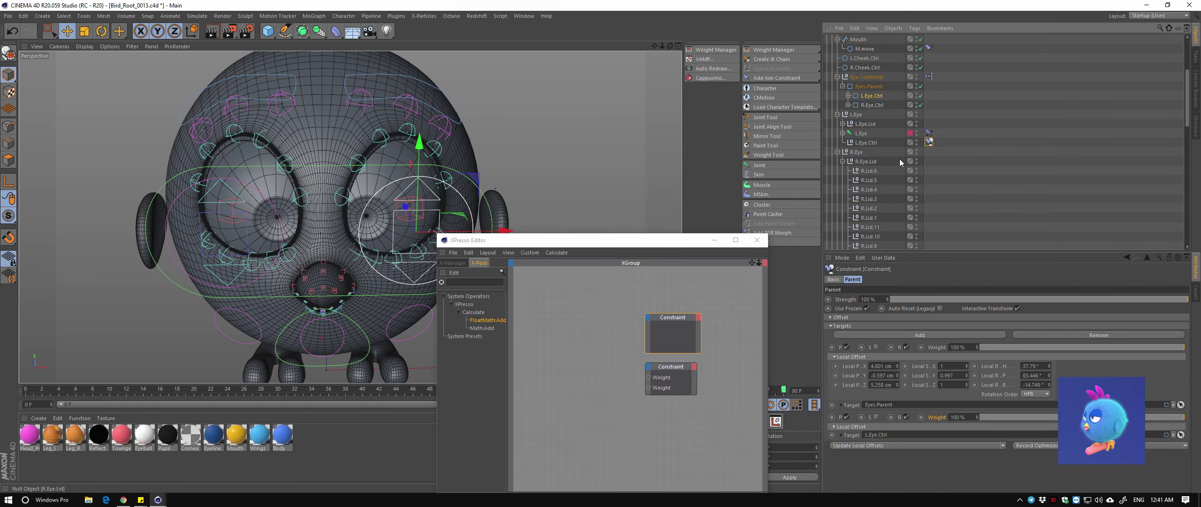
drag(937, 417, 652, 336)
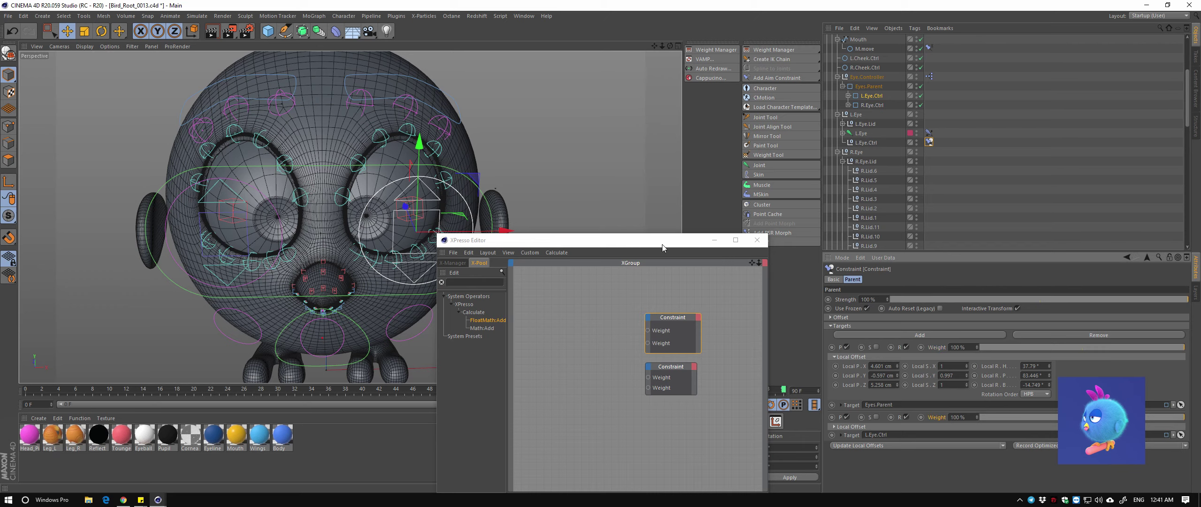
drag(663, 247, 691, 250)
Add Eyes.Parent, L.Eye.Ctrl and R.Eye.Ctrl as object nodes in the graph
click(481, 186)
key(o)
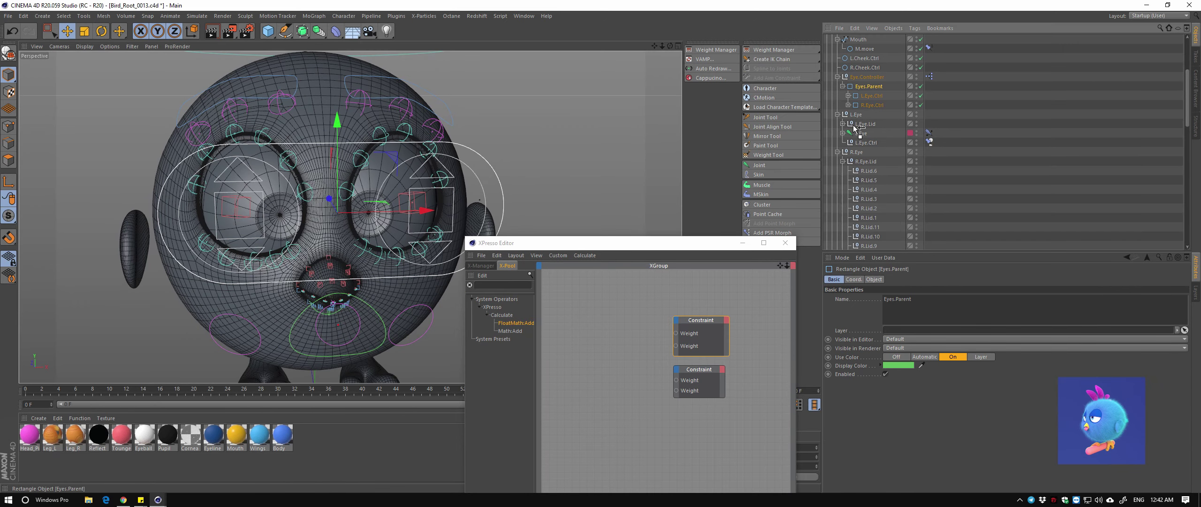
drag(857, 130, 586, 336)
click(871, 95)
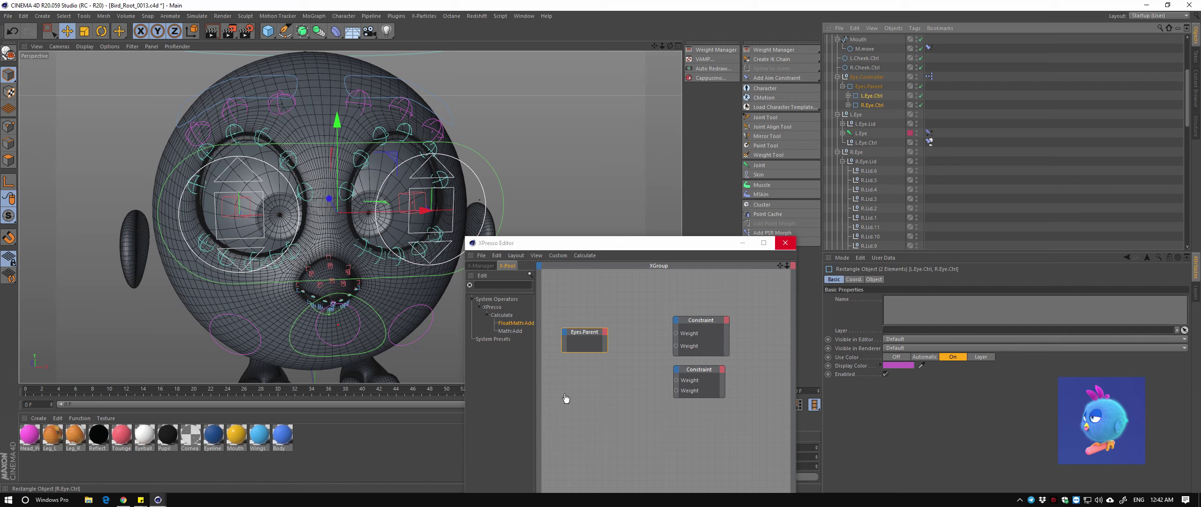
drag(565, 398, 576, 409)
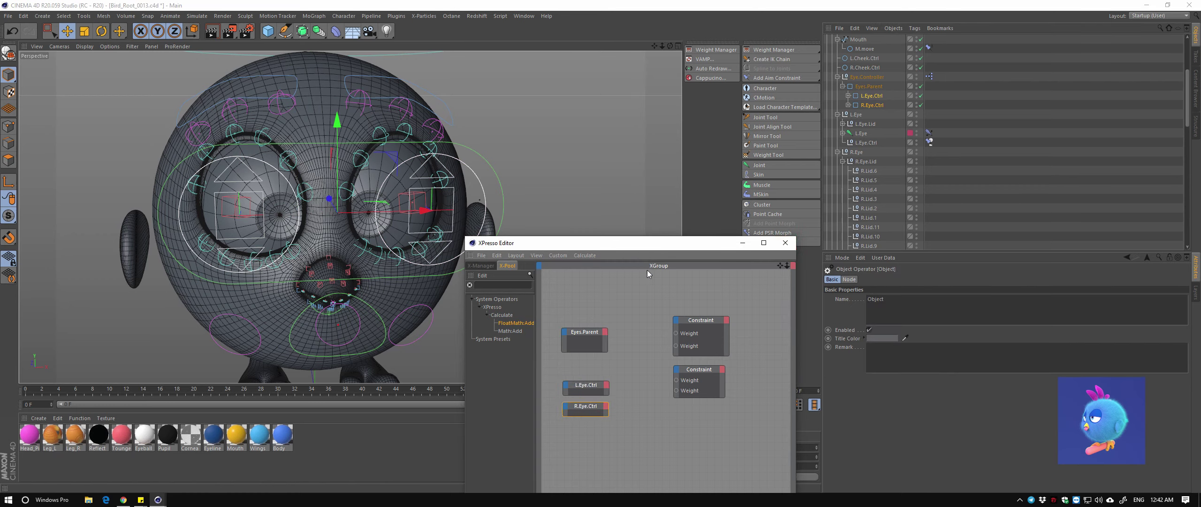
scroll(332, 290, down, 2)
scroll(332, 290, down, 3)
drag(587, 242, 554, 244)
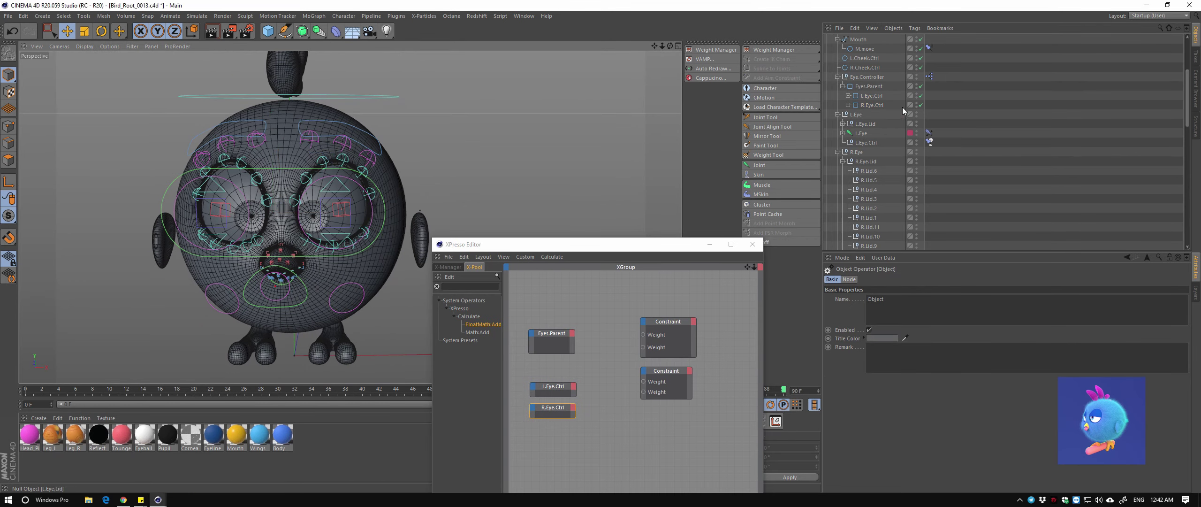
Start adding user data to Eye.Controller through Manage User Data
click(866, 76)
click(883, 257)
click(905, 272)
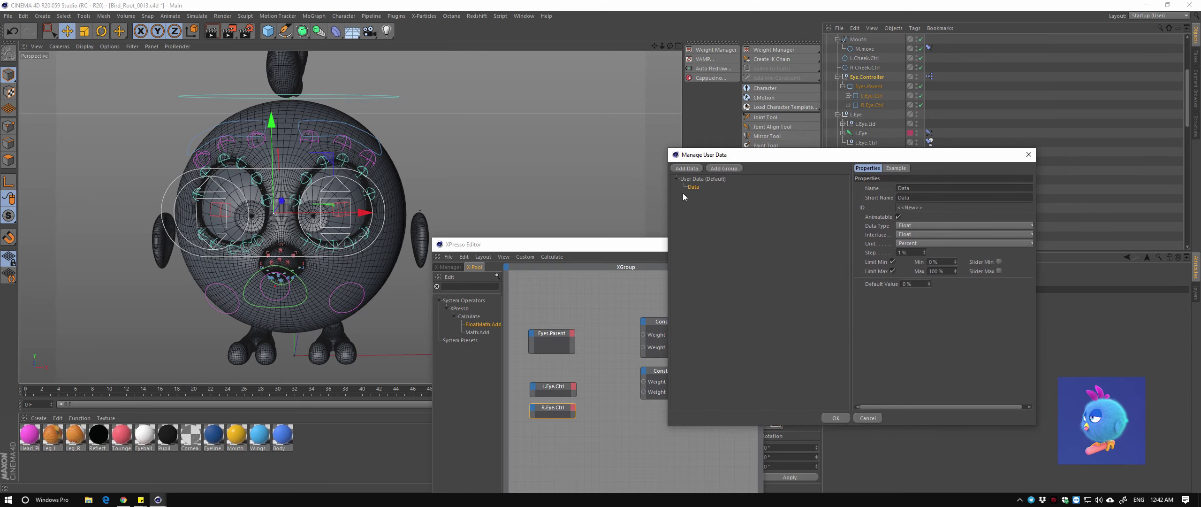
Add a user data group named Switch Mode
click(723, 168)
double_click(913, 180)
key(BackSpace)
text(Swit)
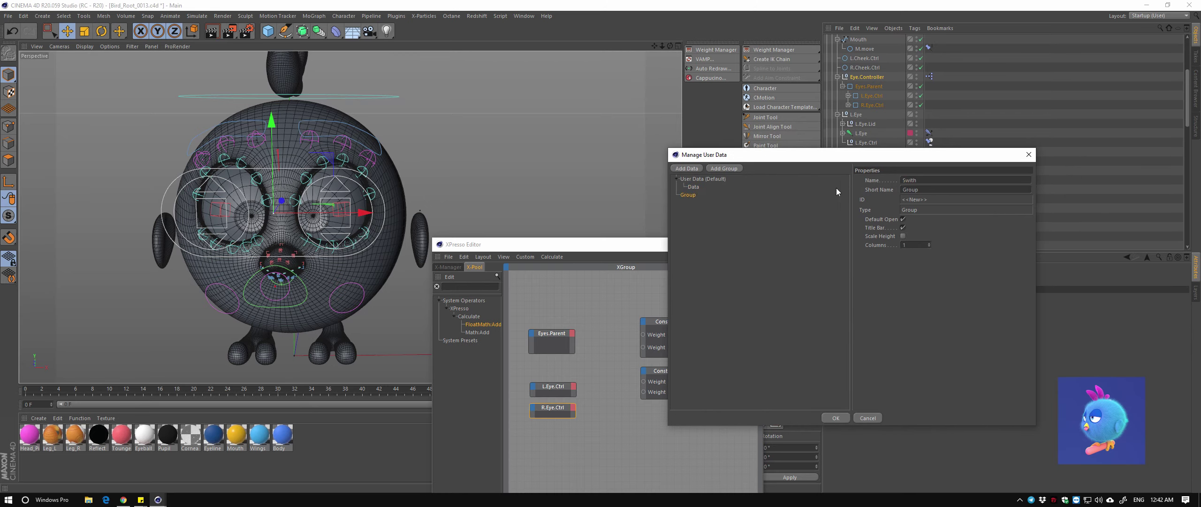
text(ch)
text( Mode)
Add a Dual Integer entry inside Switch Mode with the Quicktab Radio interface
click(686, 168)
text(Dual)
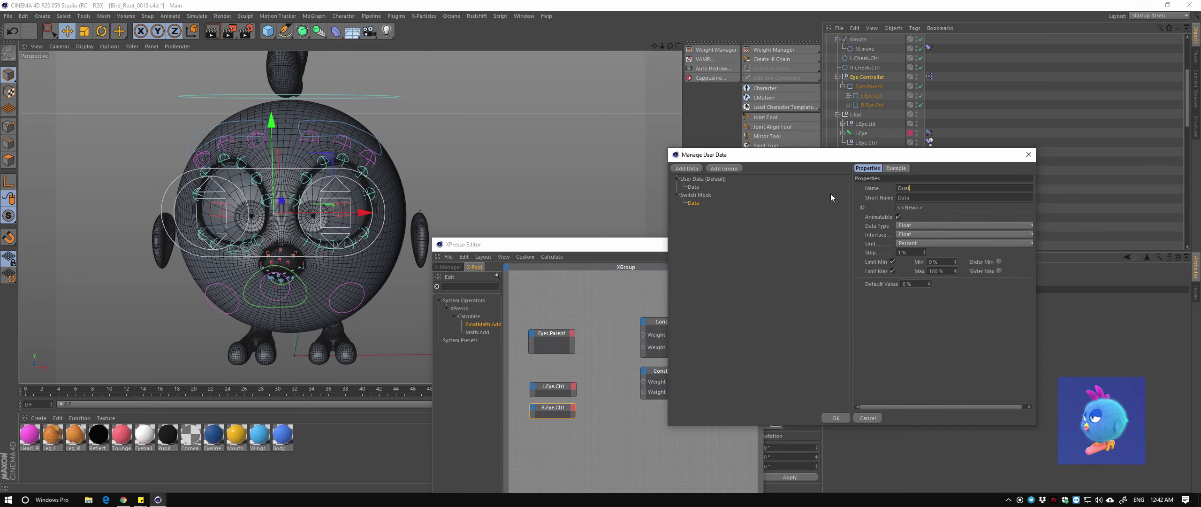
click(933, 226)
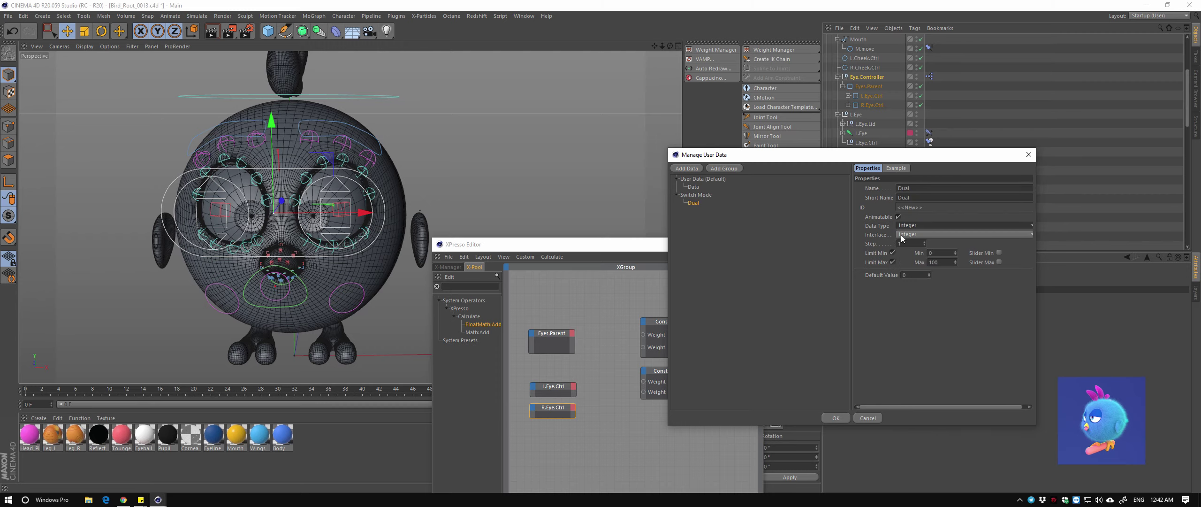
click(901, 235)
click(942, 282)
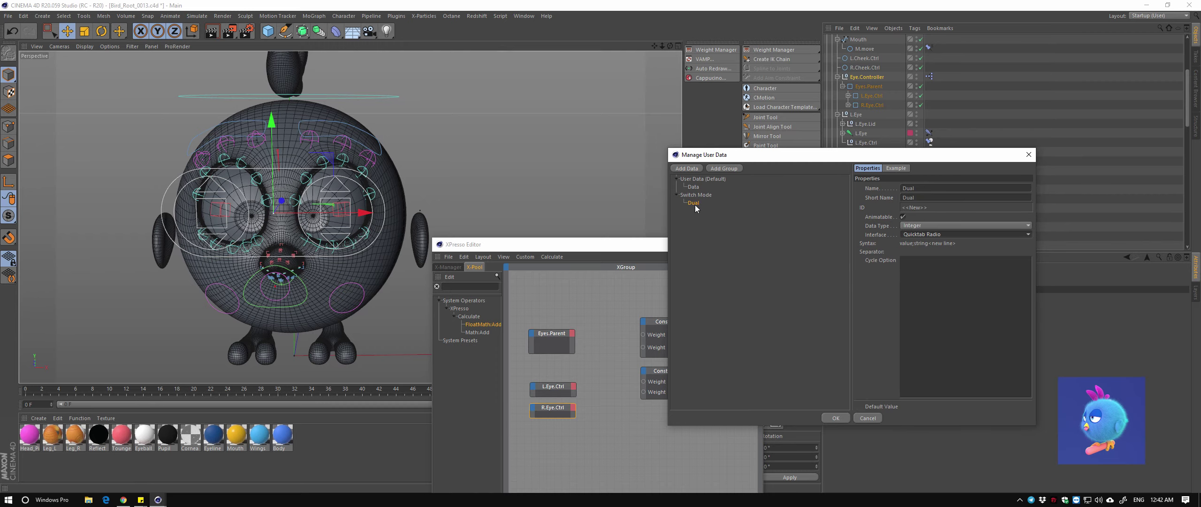
Give the entry Single and Dual options, rename it Dual/Single, and apply
right_click(718, 214)
click(746, 234)
text(Single)
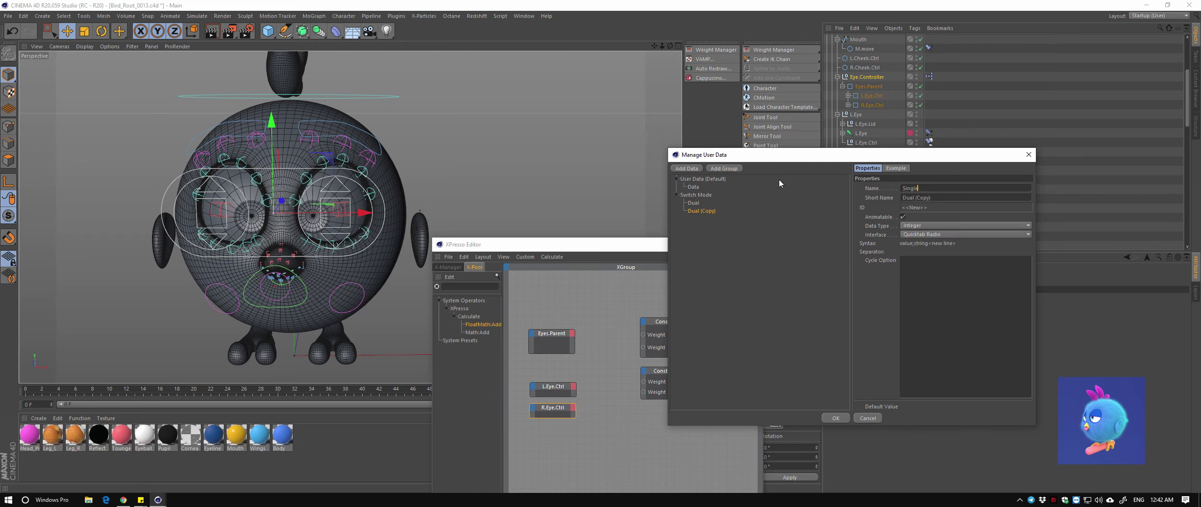
key(Return)
click(694, 211)
key(Delete)
text(Dual/Single)
key(Return)
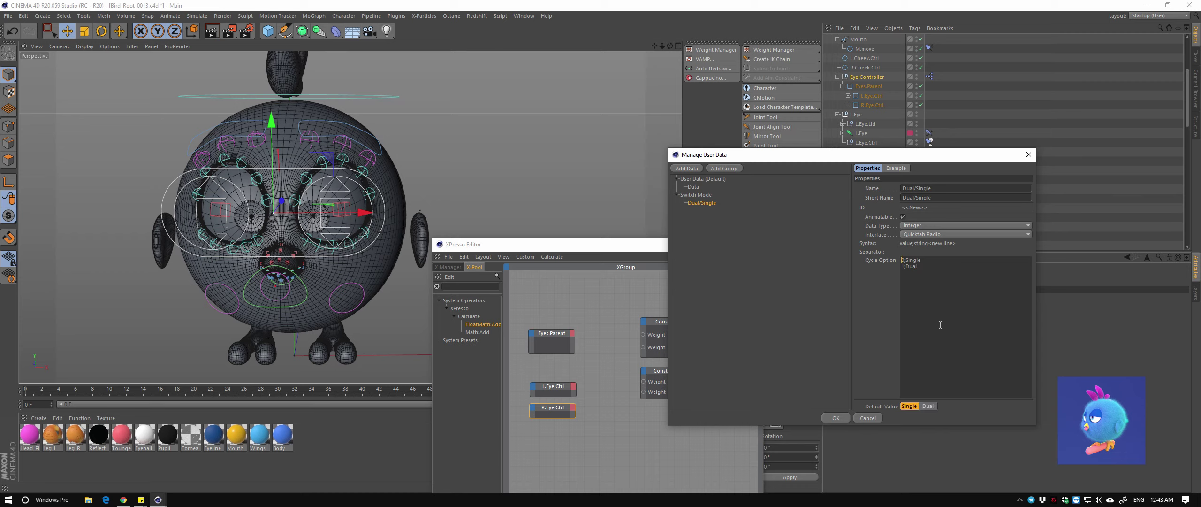
click(835, 418)
Delete the leftover Data entry and set Eye.Controller's Dual/Single switch to Single
click(887, 259)
click(893, 277)
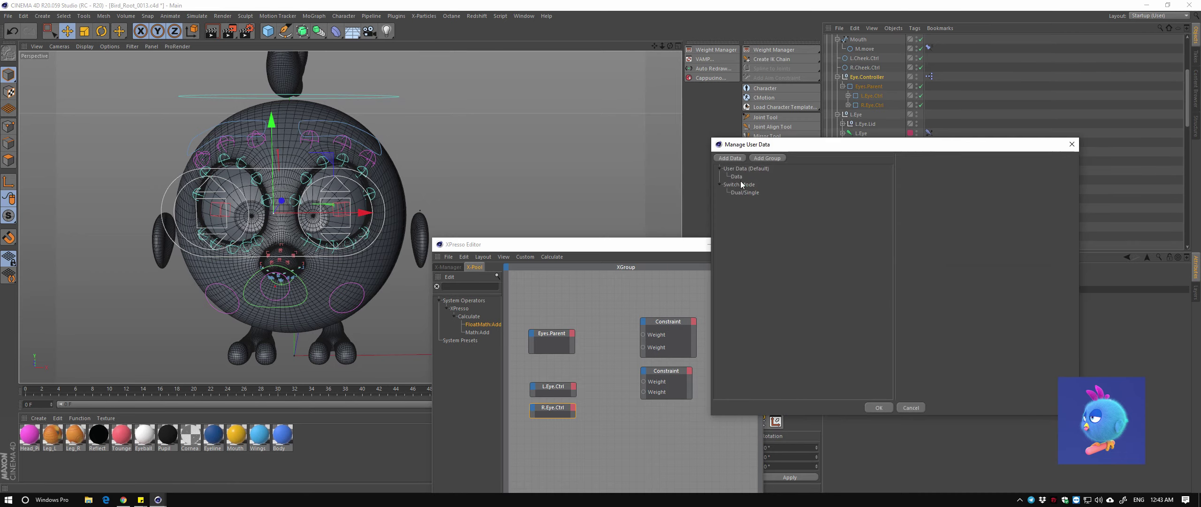
click(741, 180)
key(Delete)
key(Return)
click(946, 279)
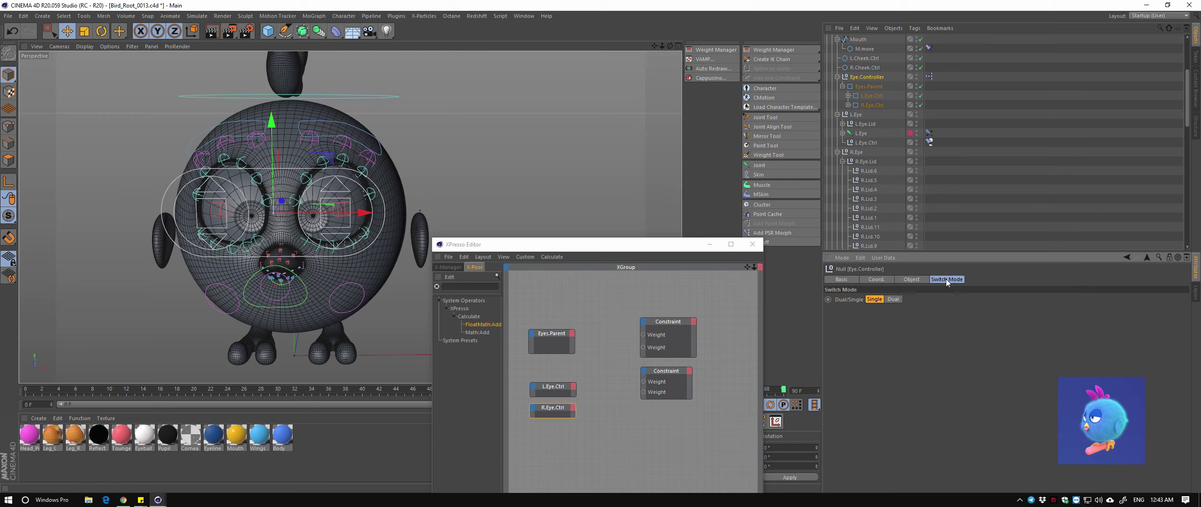
click(874, 299)
Add an Eye.Controller node to the graph exposing the Dual/Single output
middle_drag(597, 348, 625, 350)
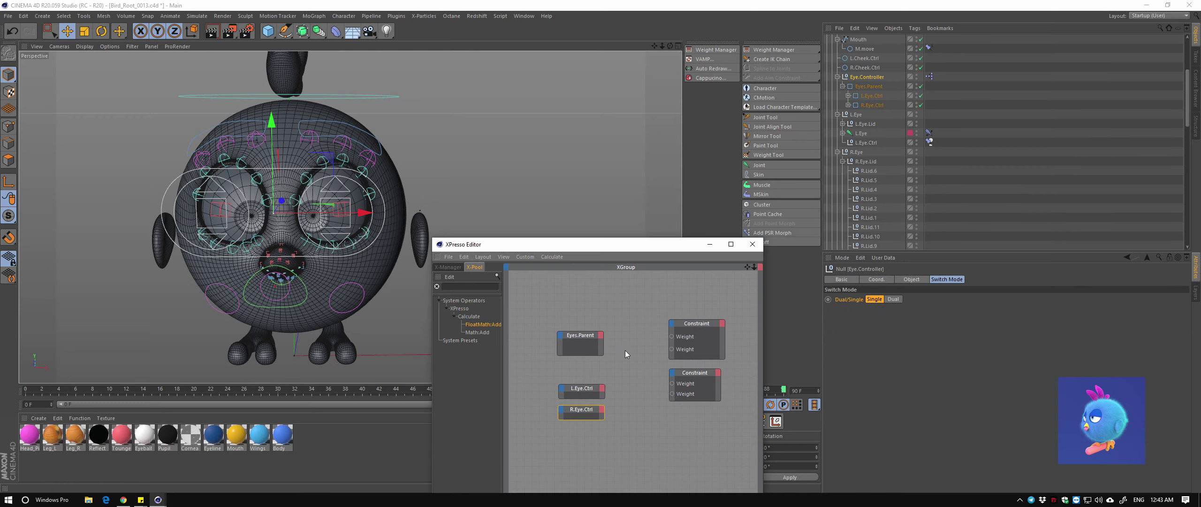
drag(867, 76, 565, 401)
middle_drag(565, 401, 596, 399)
drag(560, 398, 550, 352)
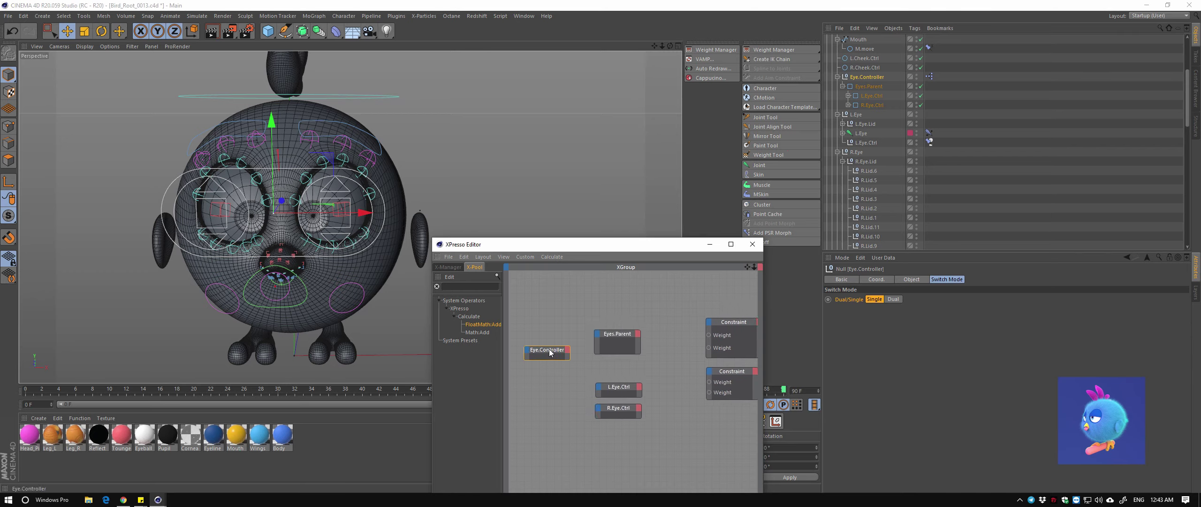
mouse_move(848, 299)
mouse_down()
mouse_move(554, 358)
mouse_move(552, 337)
mouse_move(576, 409)
mouse_move(566, 438)
mouse_up()
mouse_move(576, 413)
mouse_down()
mouse_move(559, 416)
mouse_move(569, 412)
mouse_move(568, 433)
mouse_up()
Add a Condition node found by searching 'condi', arranging it beside Eye.Controller
click(488, 287)
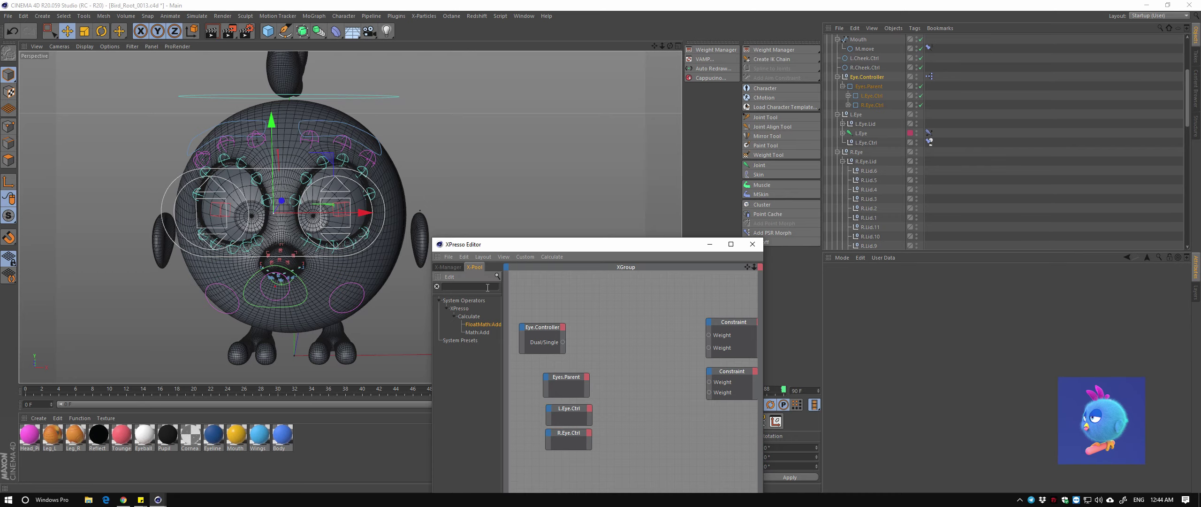
text(condi)
mouse_move(478, 324)
mouse_down()
mouse_move(605, 336)
mouse_move(581, 327)
mouse_up()
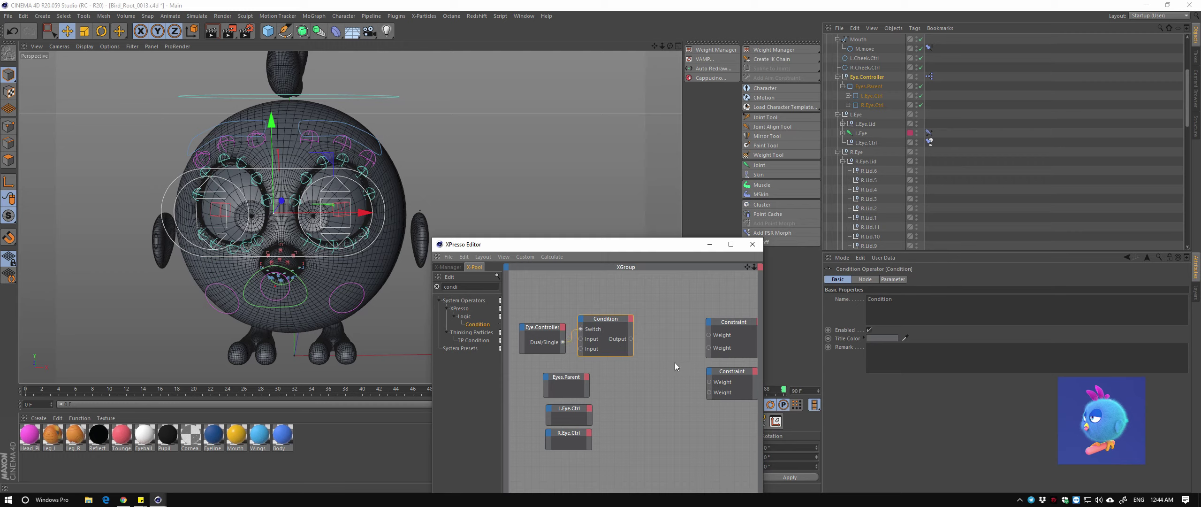
click(893, 279)
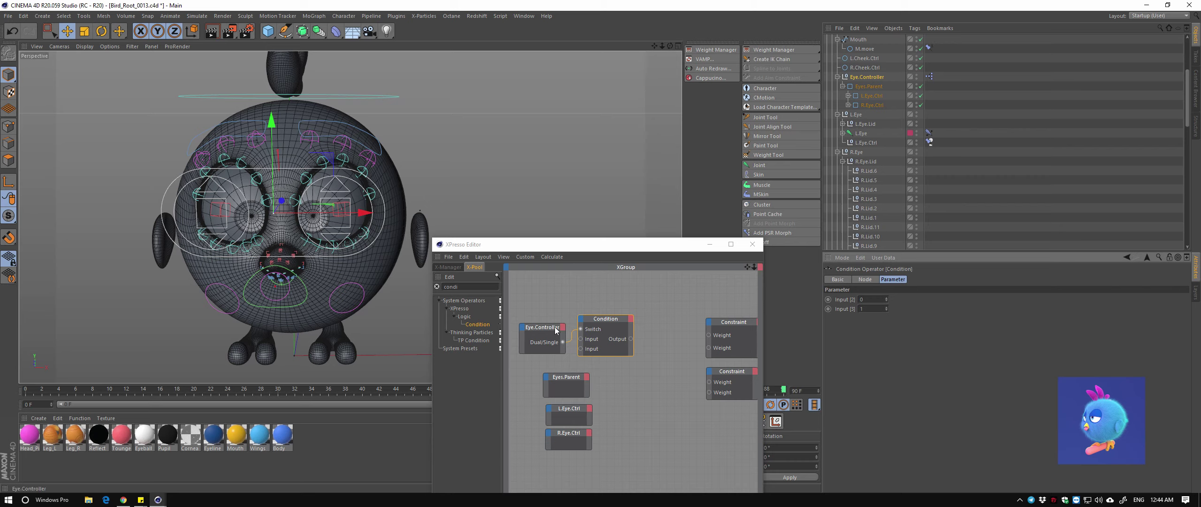
drag(539, 327, 540, 315)
drag(600, 355, 542, 374)
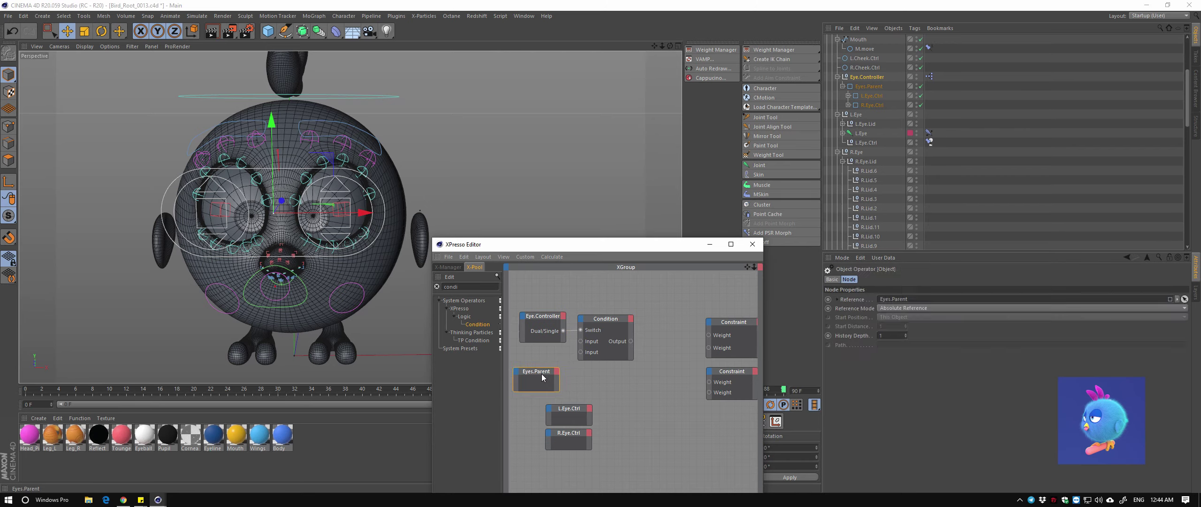
drag(612, 325, 621, 313)
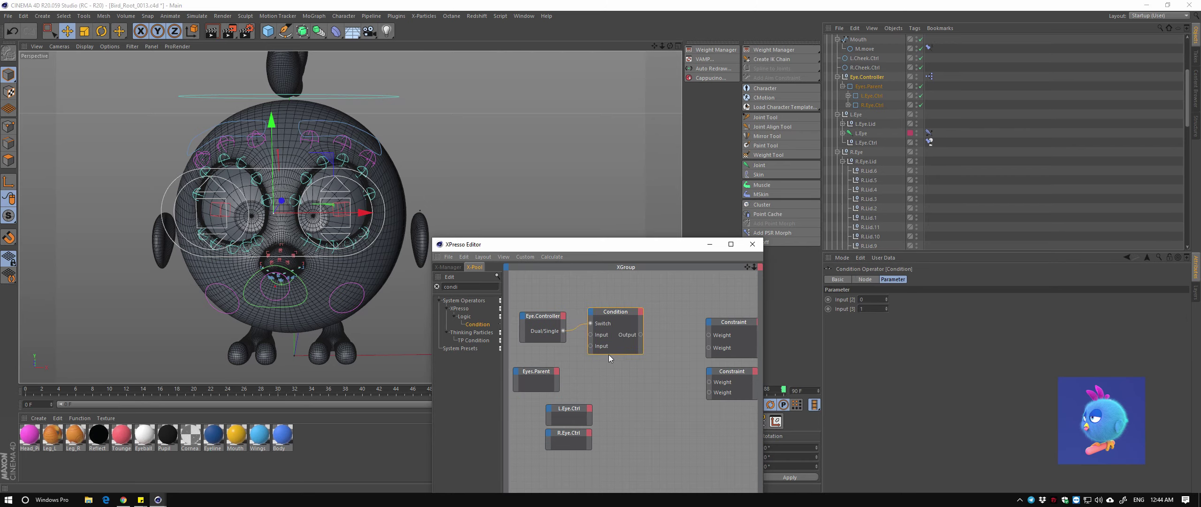
drag(608, 355, 609, 357)
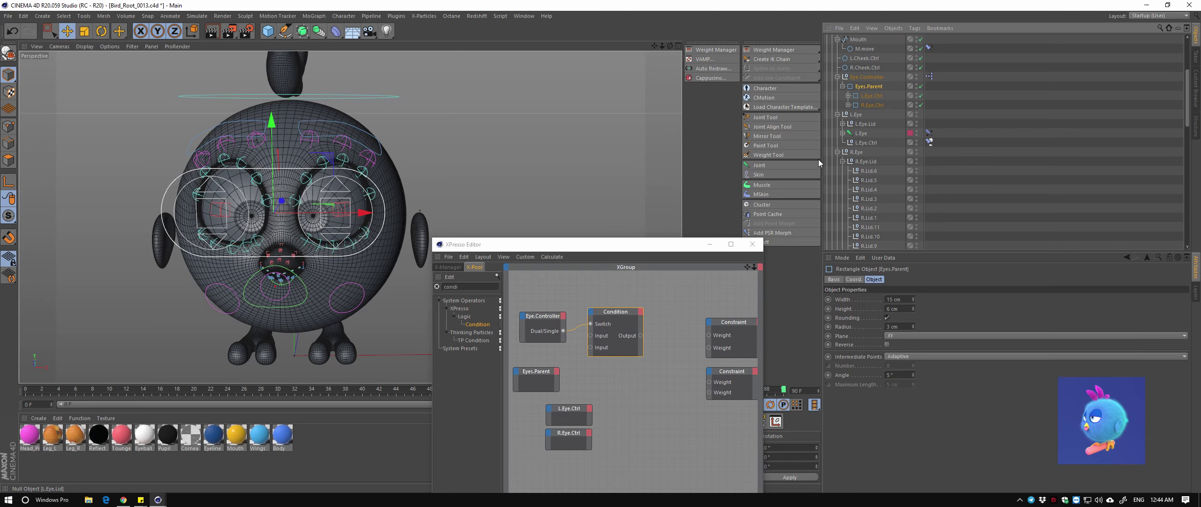
Expose Eyes.Parent's X and Y position outputs and rearrange the Constraint and eye control nodes
click(868, 86)
drag(844, 298, 536, 378)
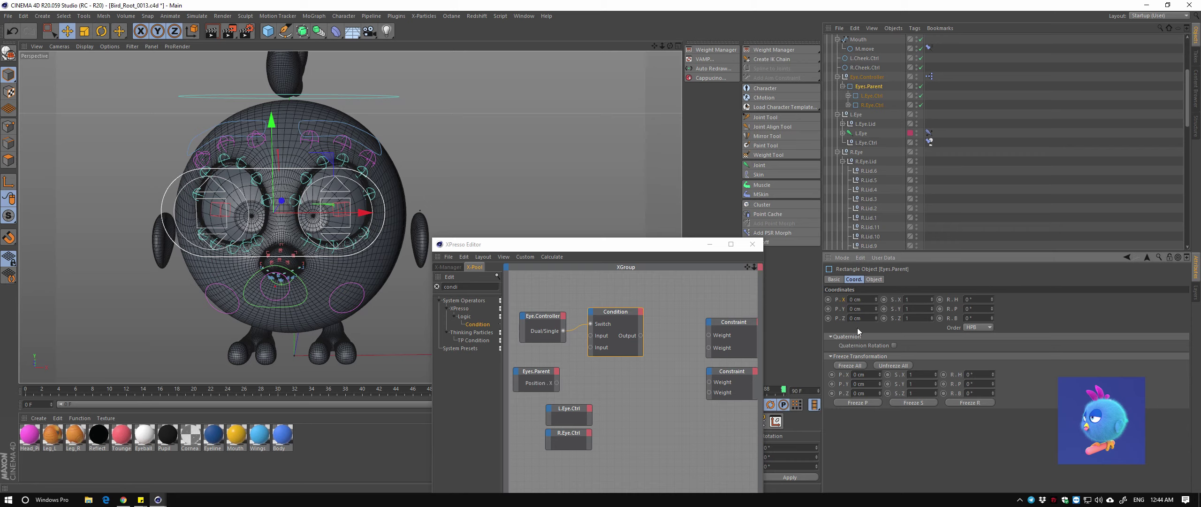
drag(843, 308, 537, 379)
right_click(548, 382)
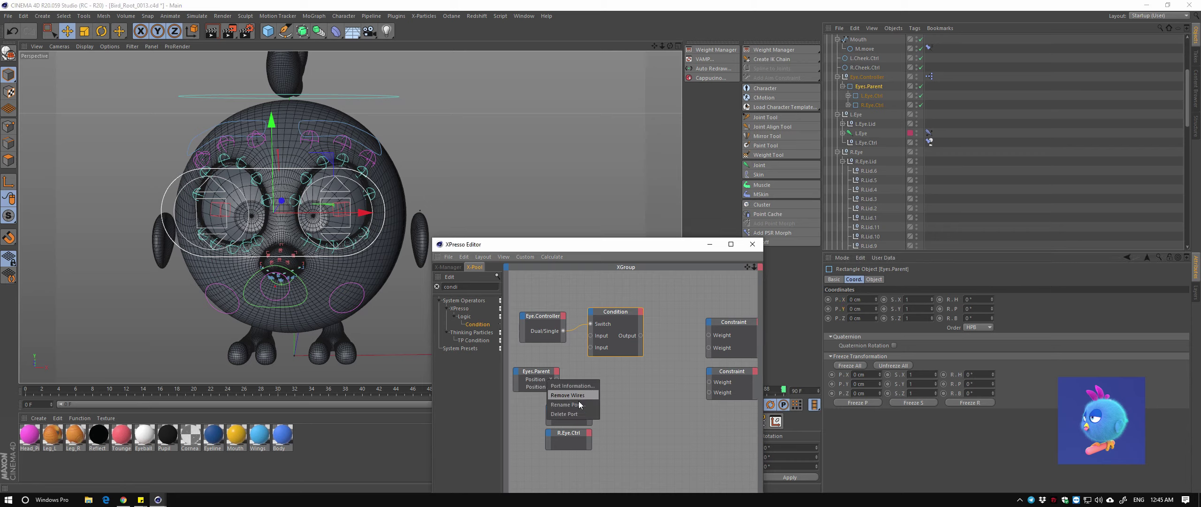
mouse_move(586, 371)
mouse_down()
mouse_move(554, 451)
mouse_move(652, 488)
mouse_up()
drag(730, 371, 559, 381)
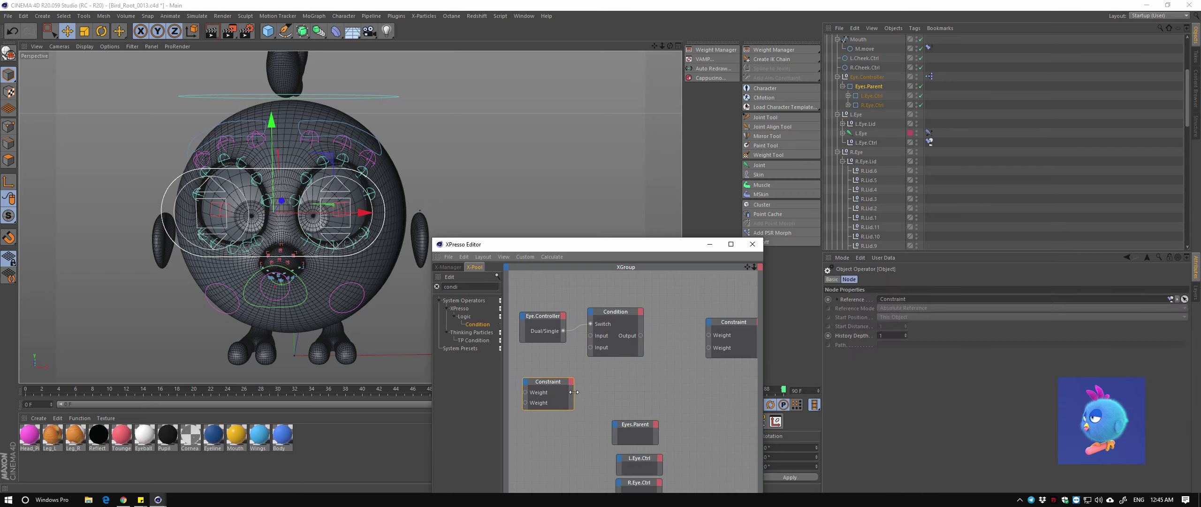
double_click(854, 302)
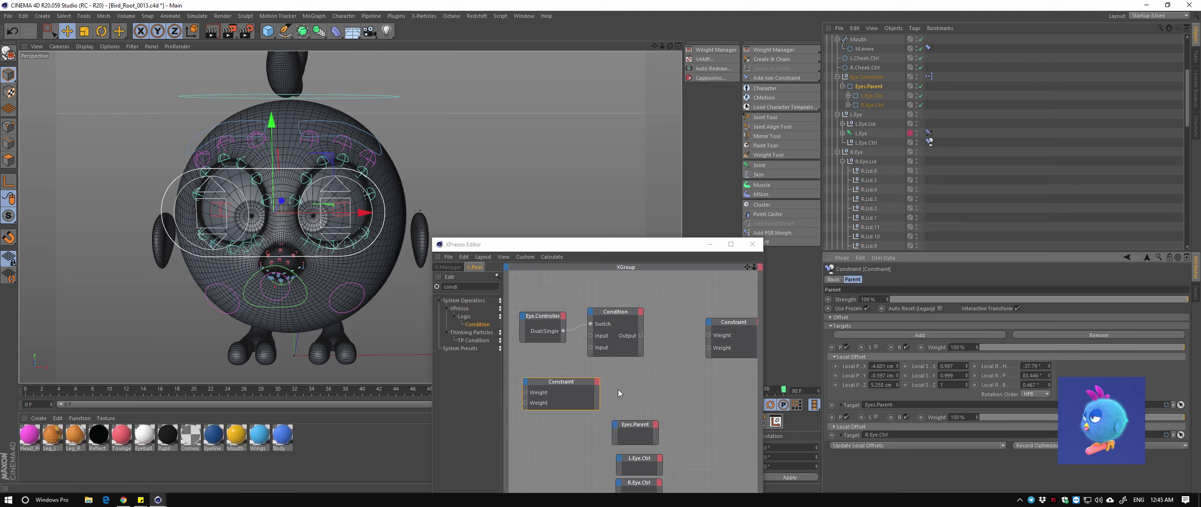
drag(561, 382, 741, 375)
Add two Real Constant nodes to the graph, one set to 100 and the other left at 0
text(cons)
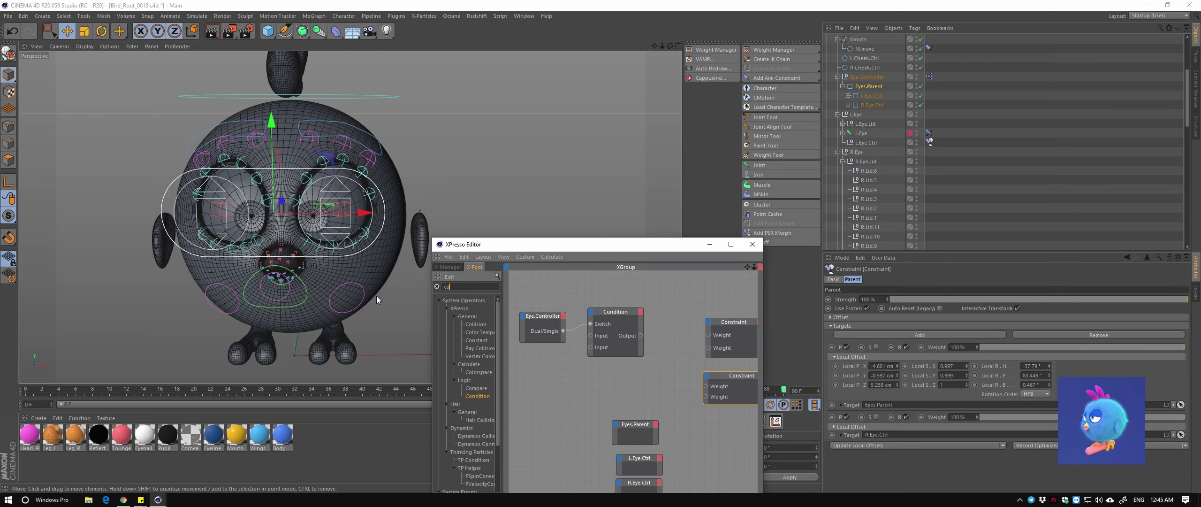
mouse_move(477, 323)
mouse_down()
mouse_move(541, 370)
mouse_move(543, 394)
mouse_up()
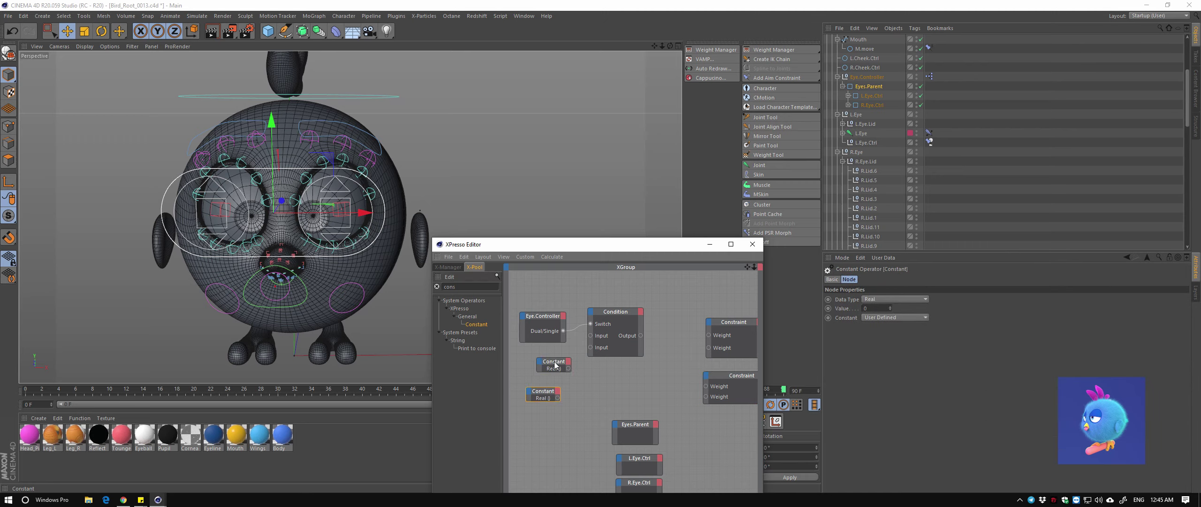
click(878, 300)
click(881, 307)
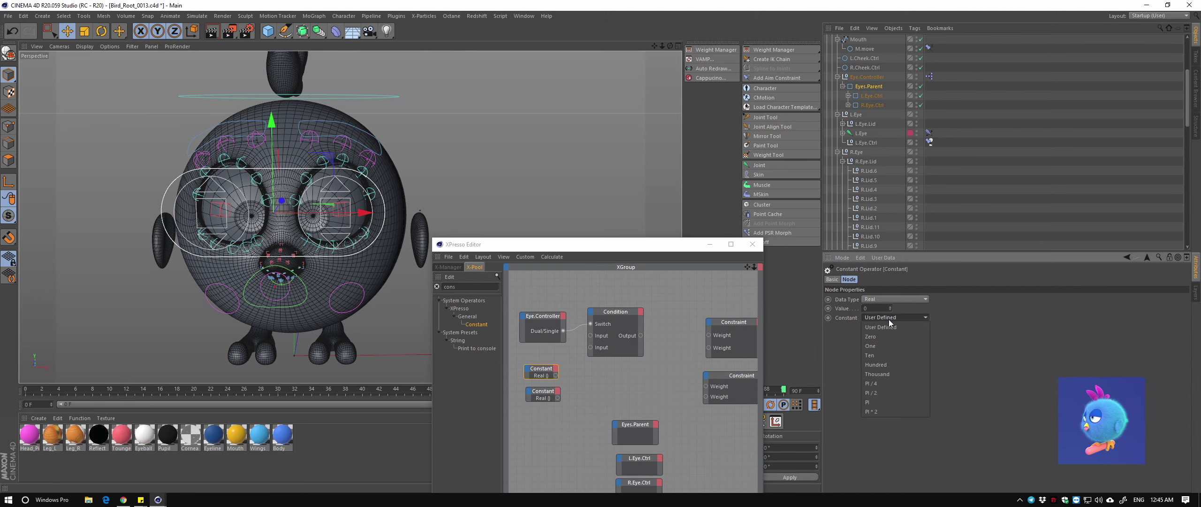
click(875, 365)
click(542, 391)
text(100)
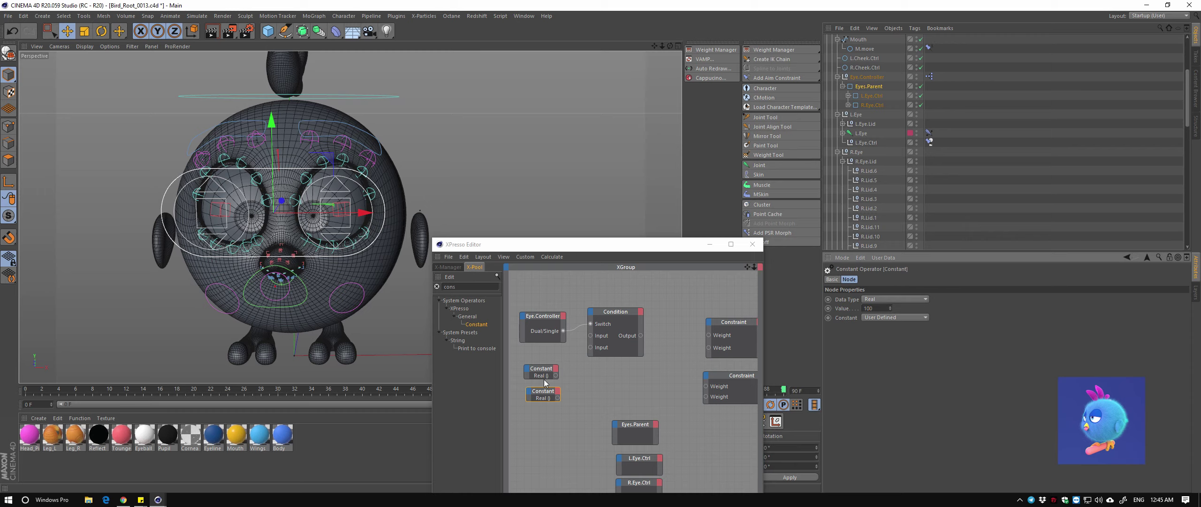
click(548, 373)
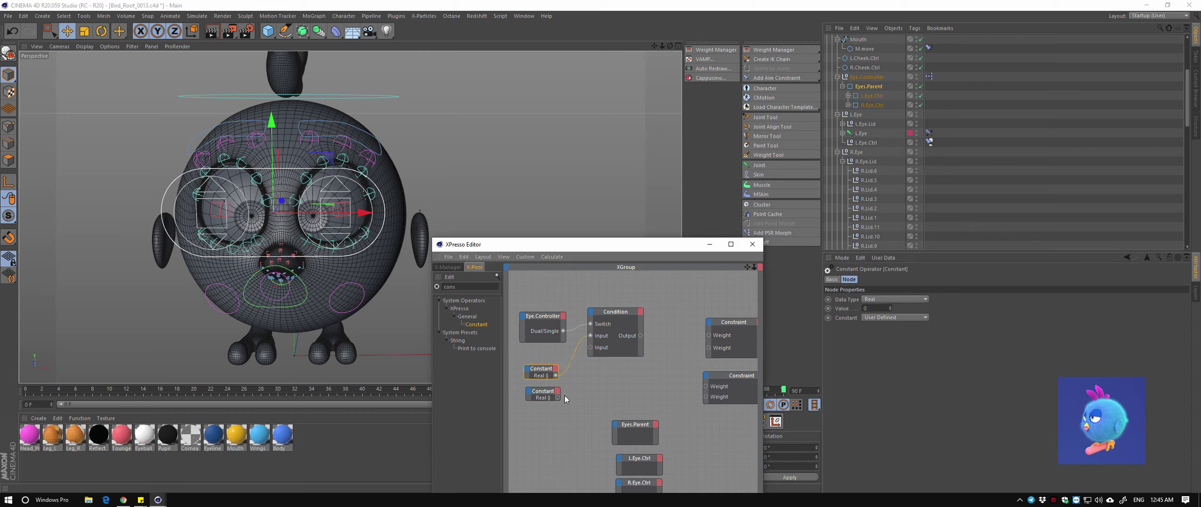
Wire the second Constant into the Condition's second input and tidy the node layout
drag(557, 398, 590, 347)
click(615, 312)
drag(722, 337, 699, 333)
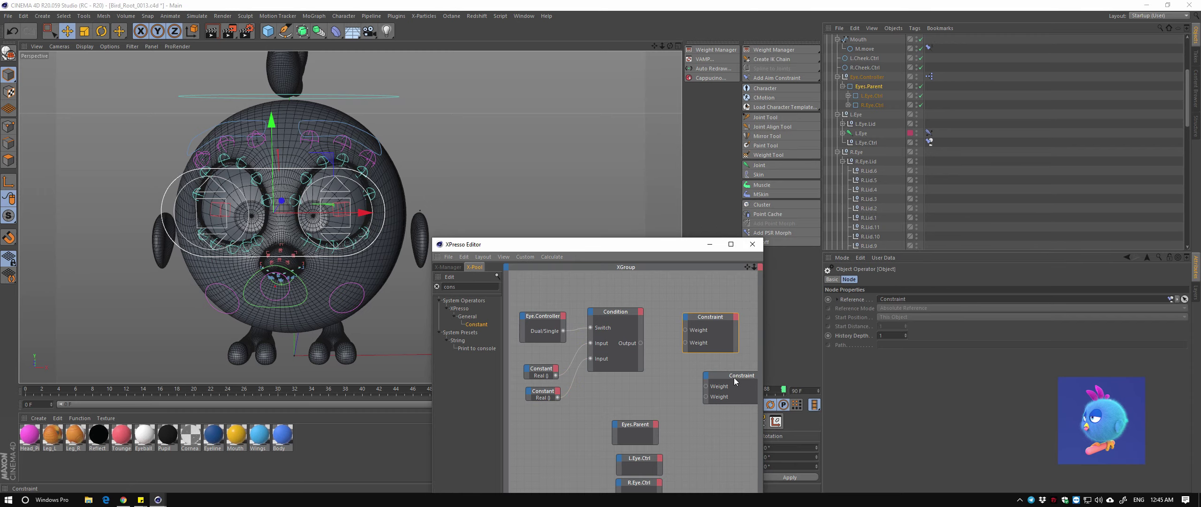
mouse_move(734, 377)
mouse_down()
mouse_move(685, 369)
mouse_move(737, 373)
mouse_up()
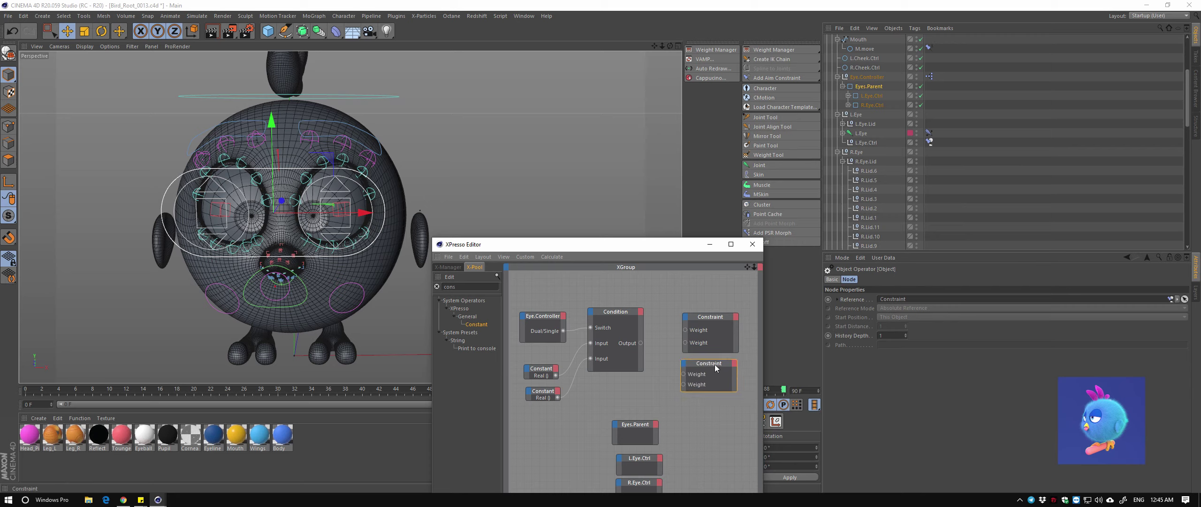
click(622, 329)
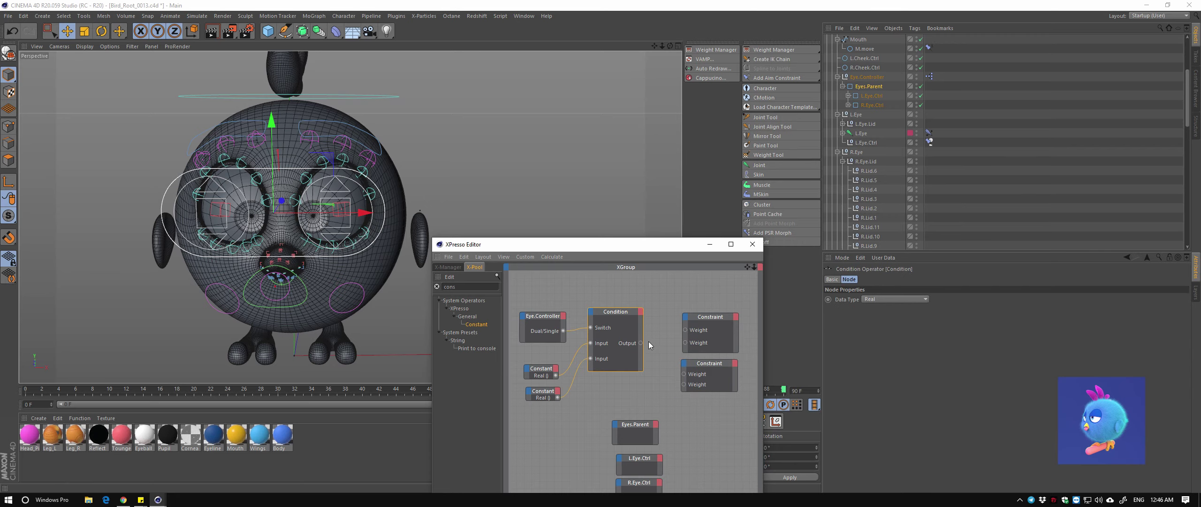
Connect the Condition Output to the first Constraint's Weight after checking the constants and switch mode
click(714, 329)
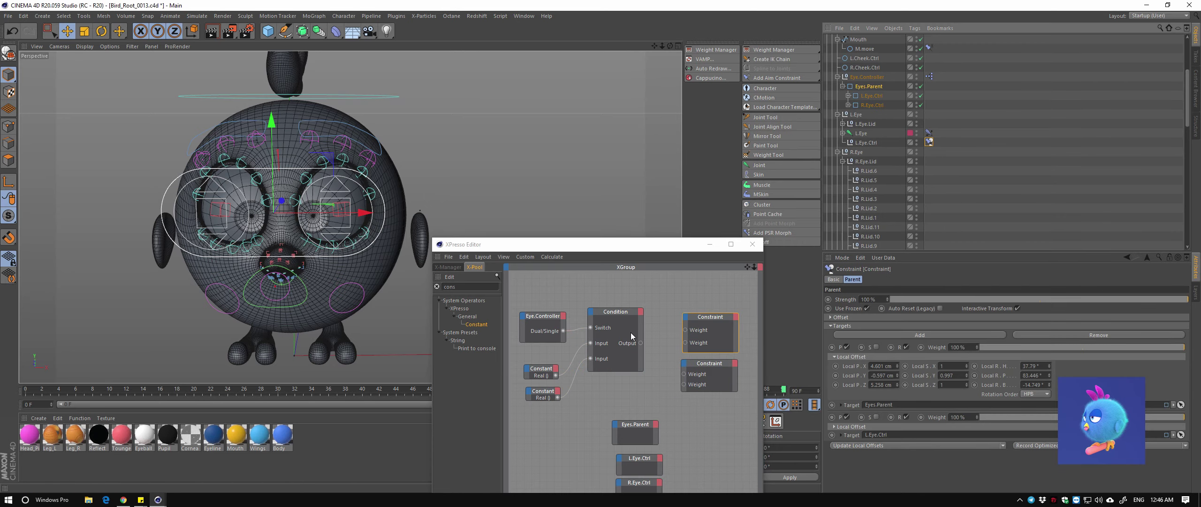
click(542, 376)
text(100)
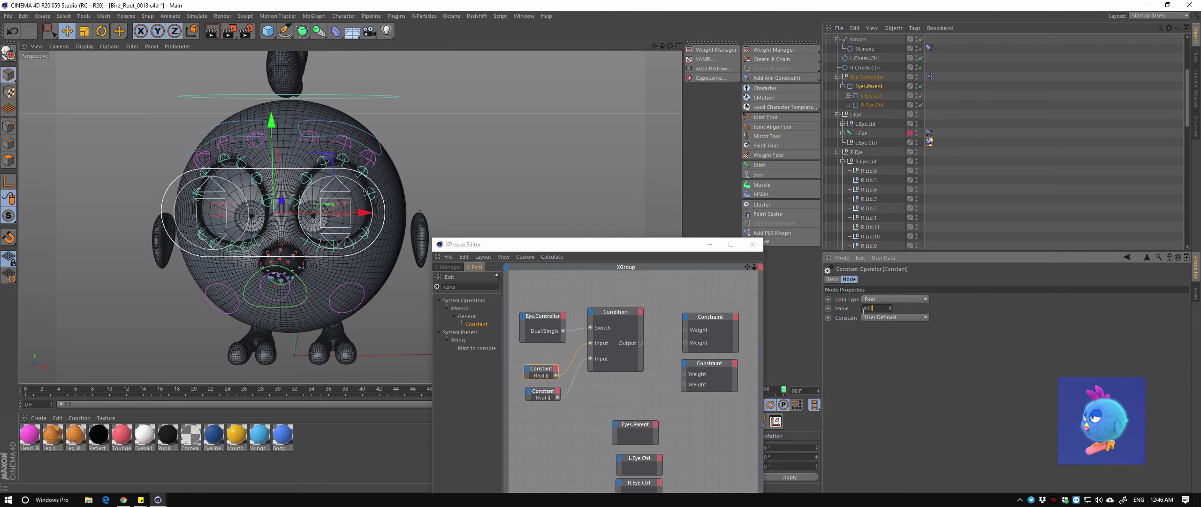
click(543, 394)
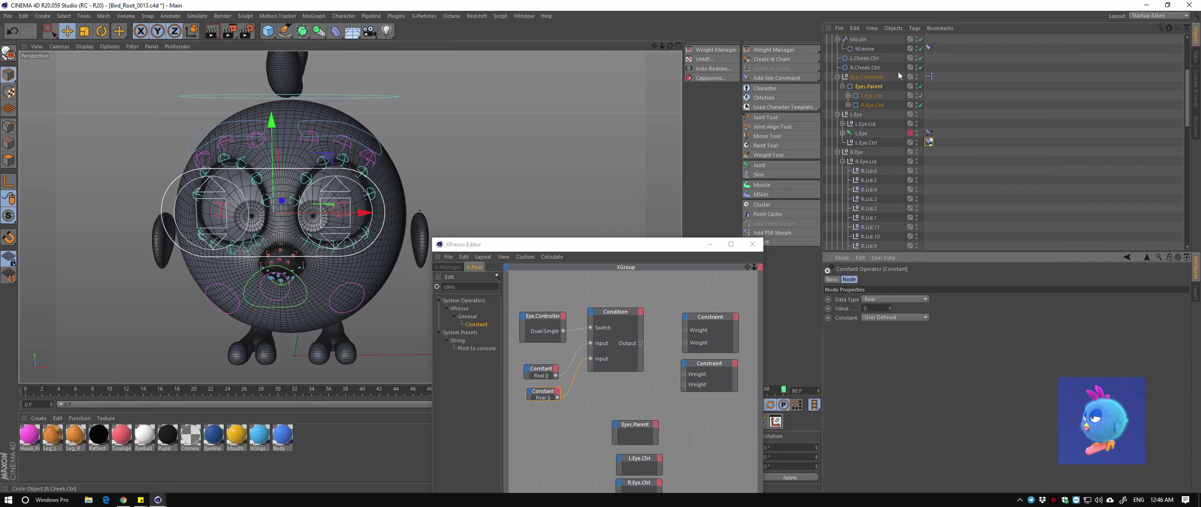
click(867, 77)
click(542, 373)
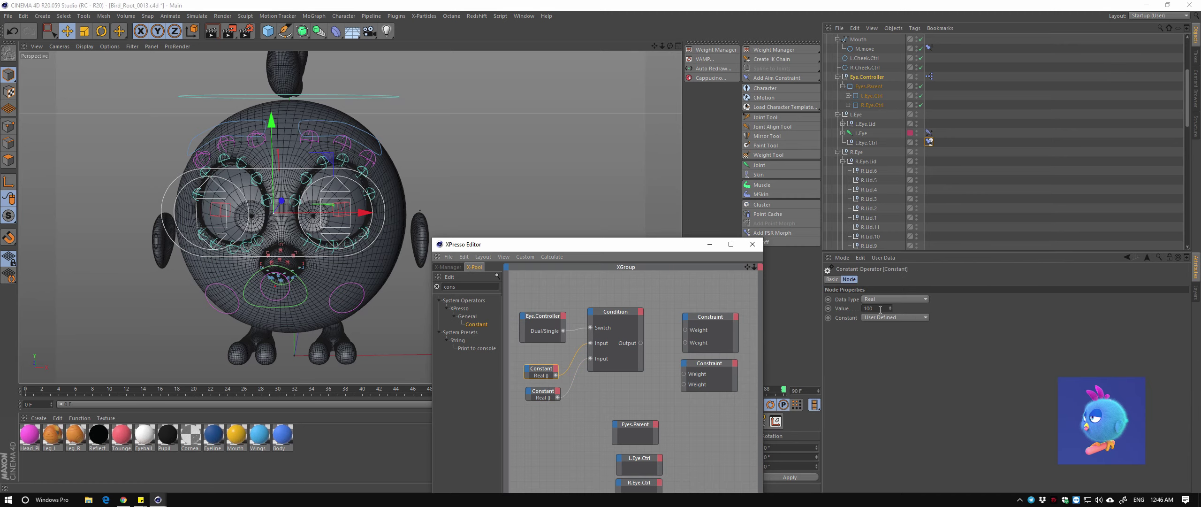
click(543, 394)
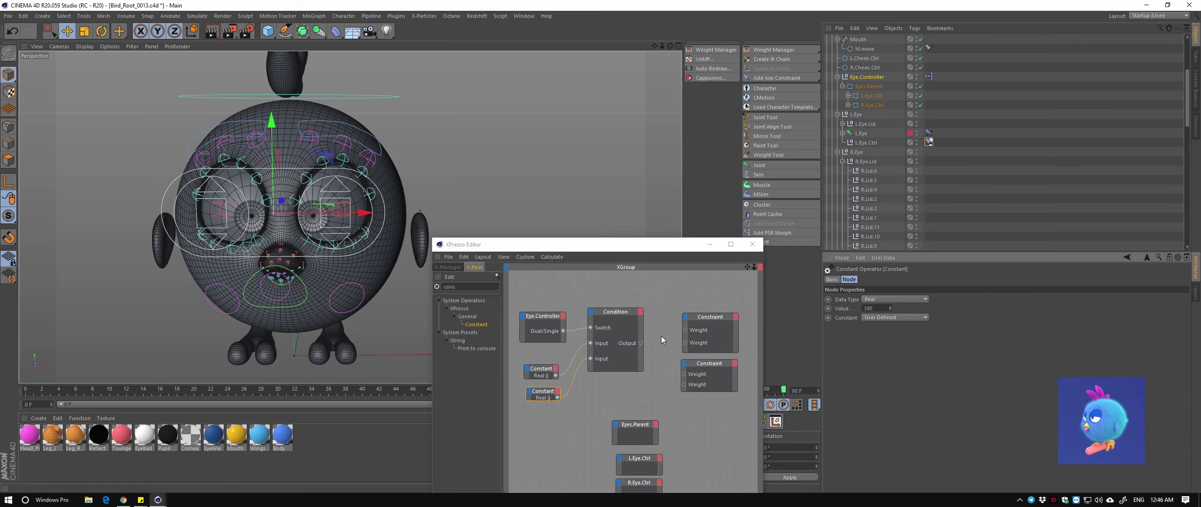
drag(641, 343, 685, 330)
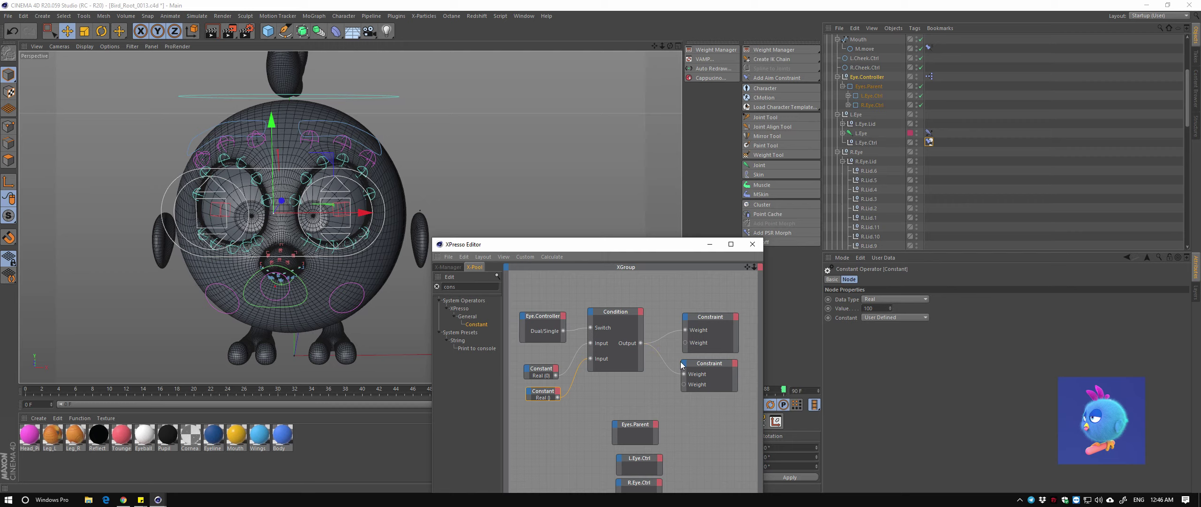
Duplicate the Eye.Controller, Condition and Constant nodes below; confirm the copies hold 0 and 100
click(621, 351)
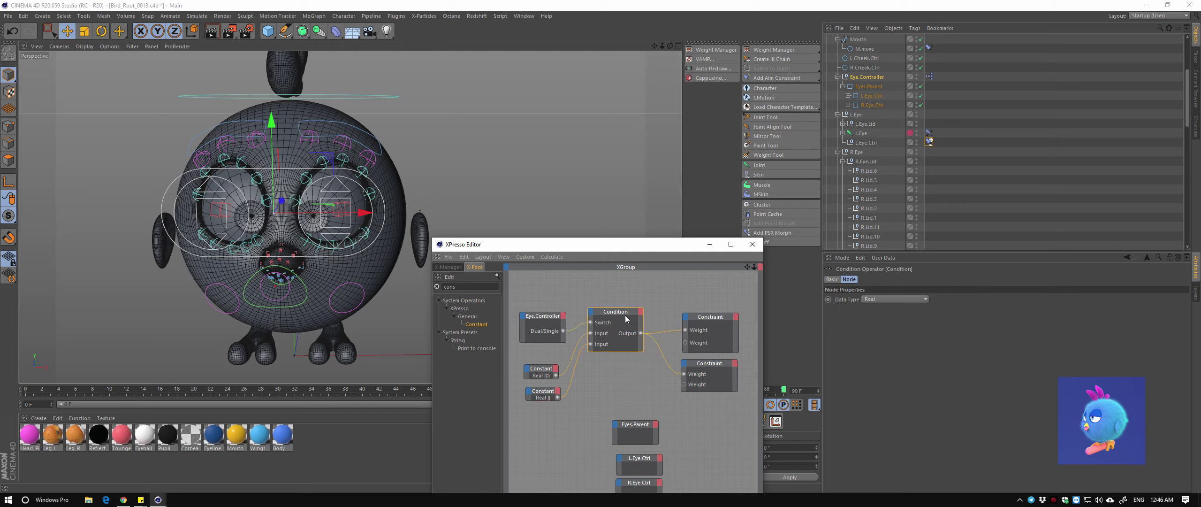
scroll(636, 372, down, 2)
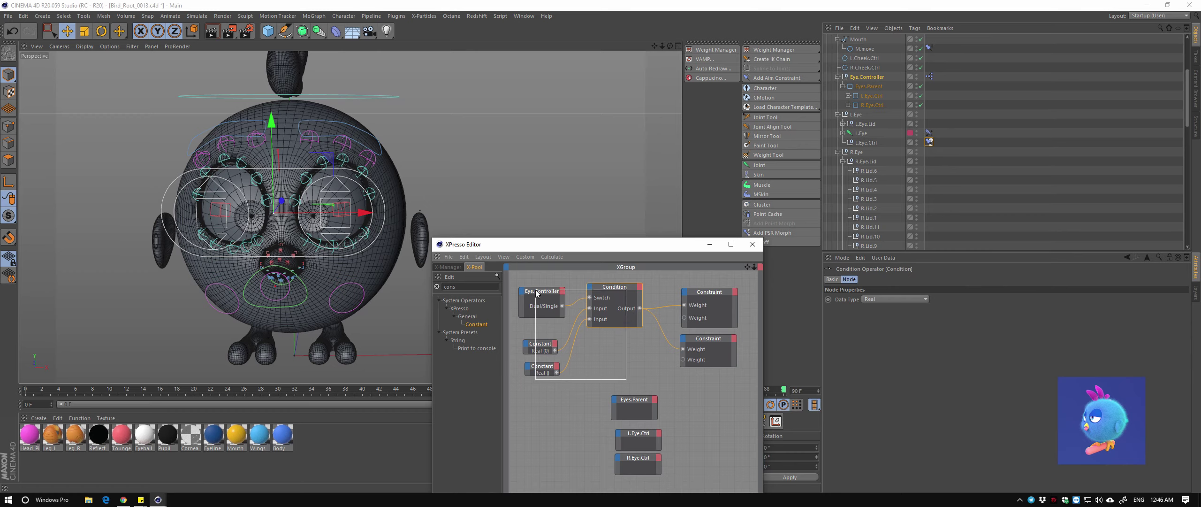
drag(536, 291, 535, 289)
scroll(629, 384, down, 2)
mouse_move(648, 286)
ctrl+mouse_down()
mouse_move(595, 364)
mouse_move(624, 364)
mouse_move(670, 402)
ctrl+mouse_up()
shift+click(574, 338)
drag(556, 360, 553, 367)
click(555, 402)
click(868, 308)
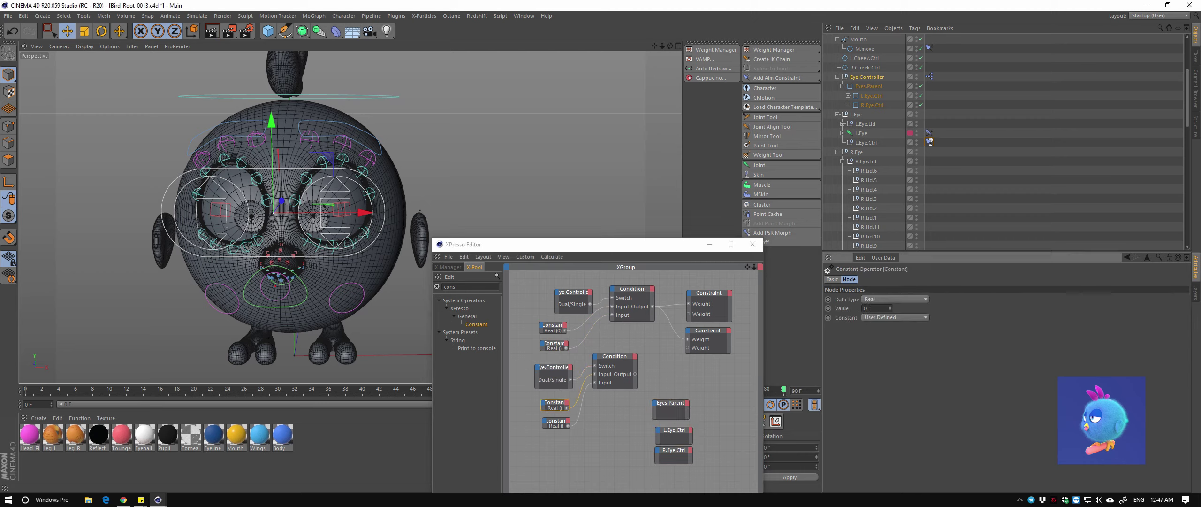
click(555, 421)
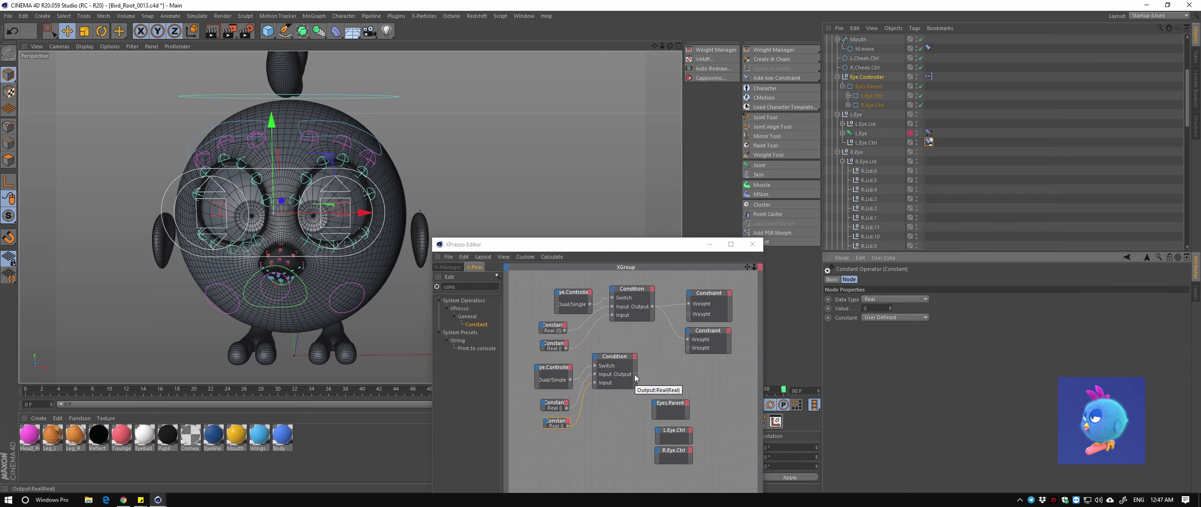
click(564, 349)
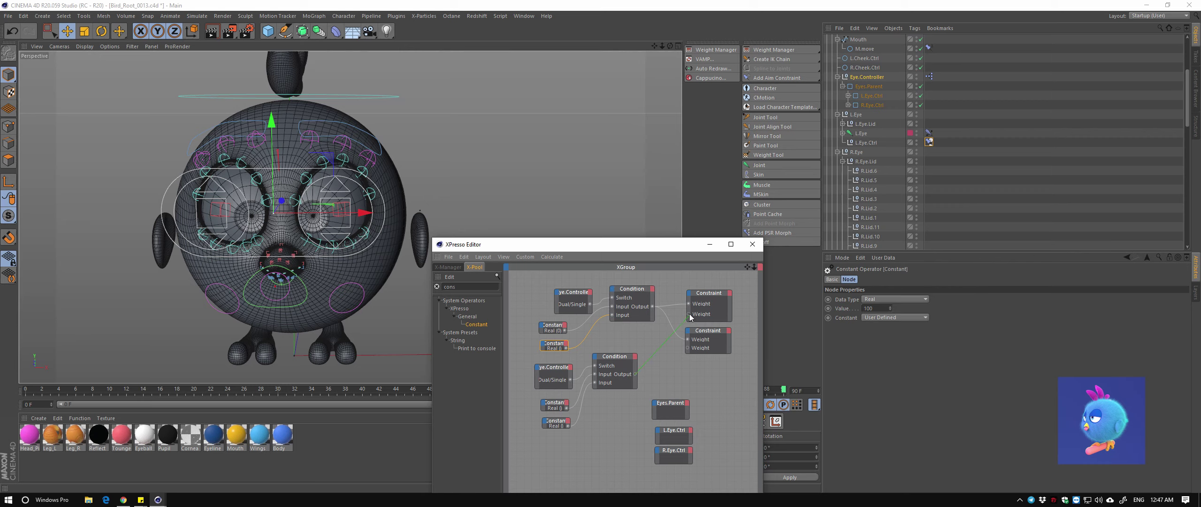
Close the XPresso graph and test-move the Eyes.Parent control, undoing the move
click(755, 246)
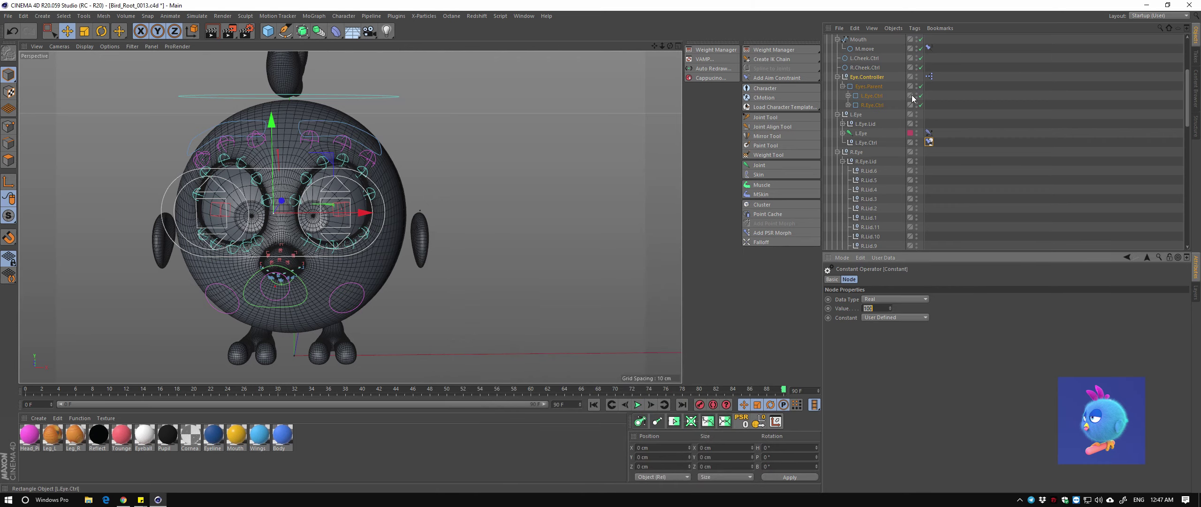
mouse_move(403, 249)
alt+mouse_down()
mouse_move(488, 281)
mouse_move(413, 263)
alt+mouse_up()
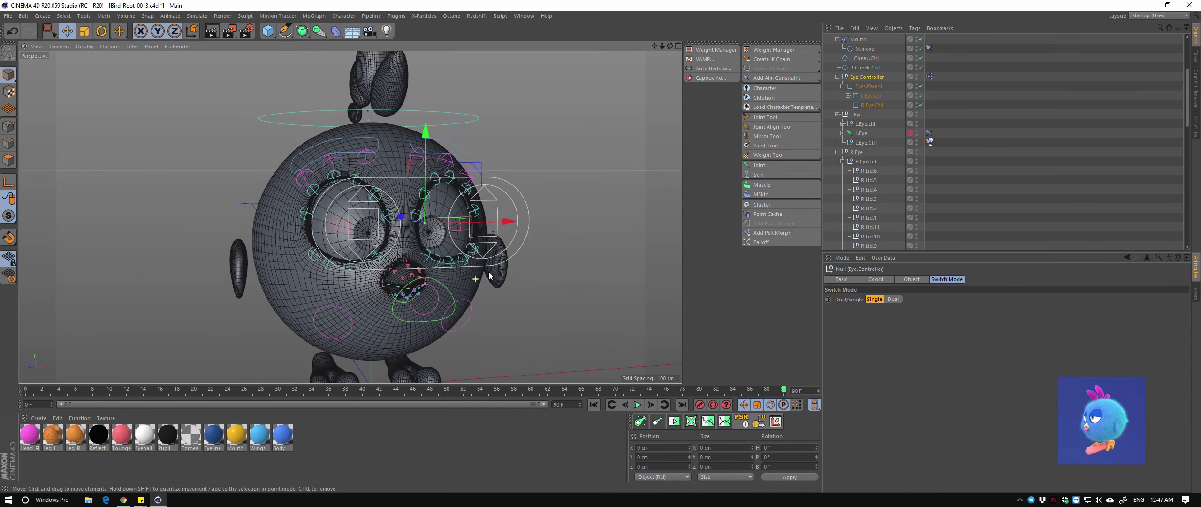
click(930, 142)
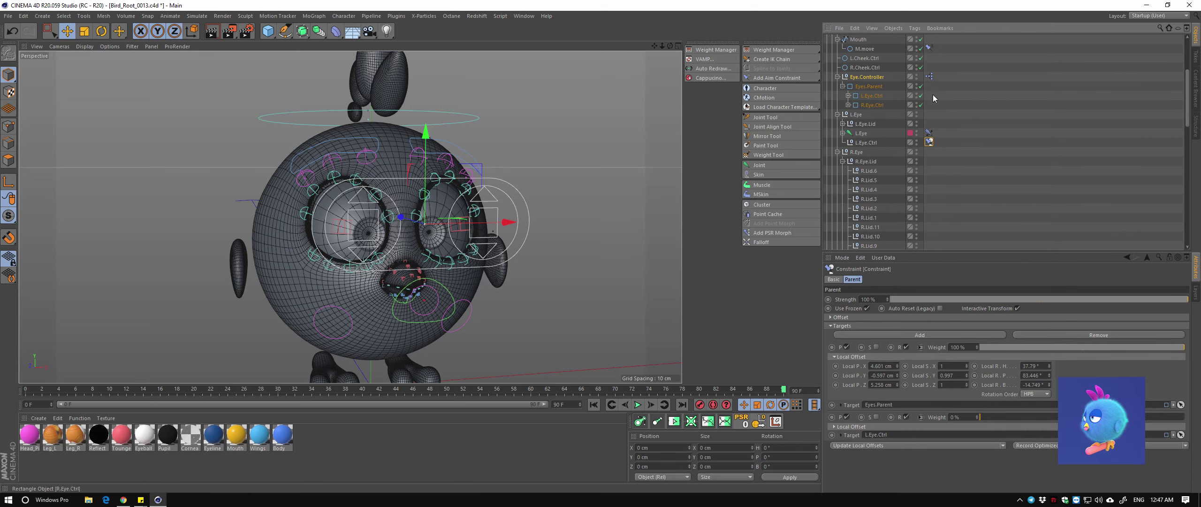
click(933, 97)
mouse_move(563, 282)
alt+mouse_down()
mouse_move(484, 279)
mouse_move(540, 225)
mouse_move(495, 237)
alt+mouse_up()
click(525, 235)
key(ctrl+z)
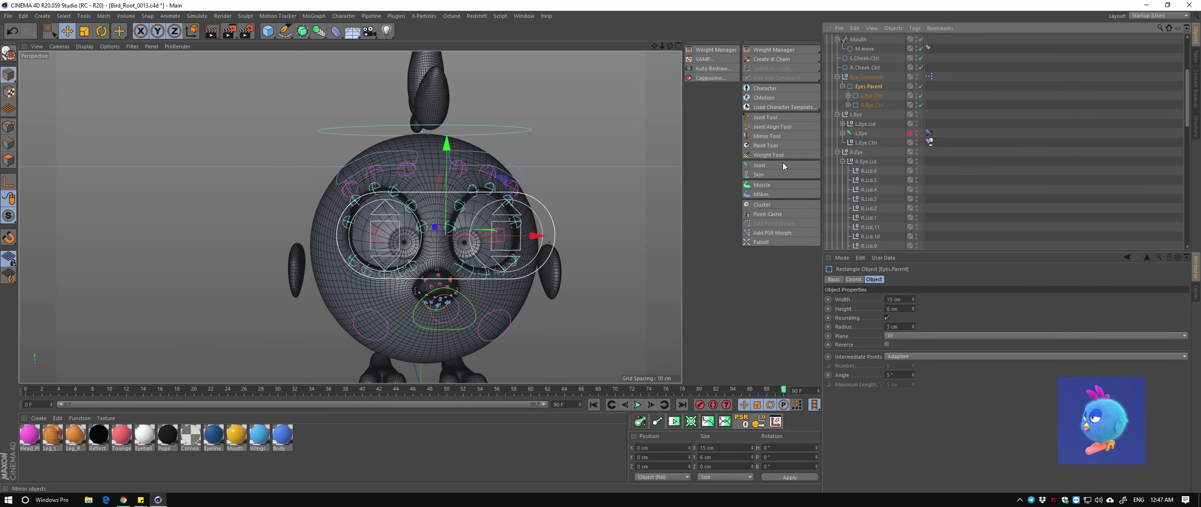
key(ctrl+shift+z)
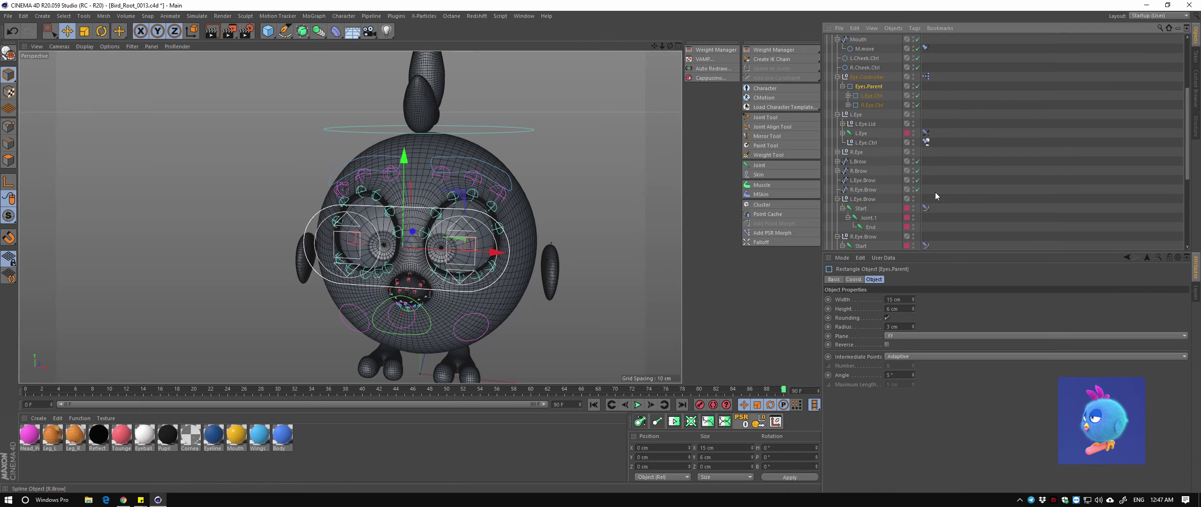
scroll(934, 192, up, 2)
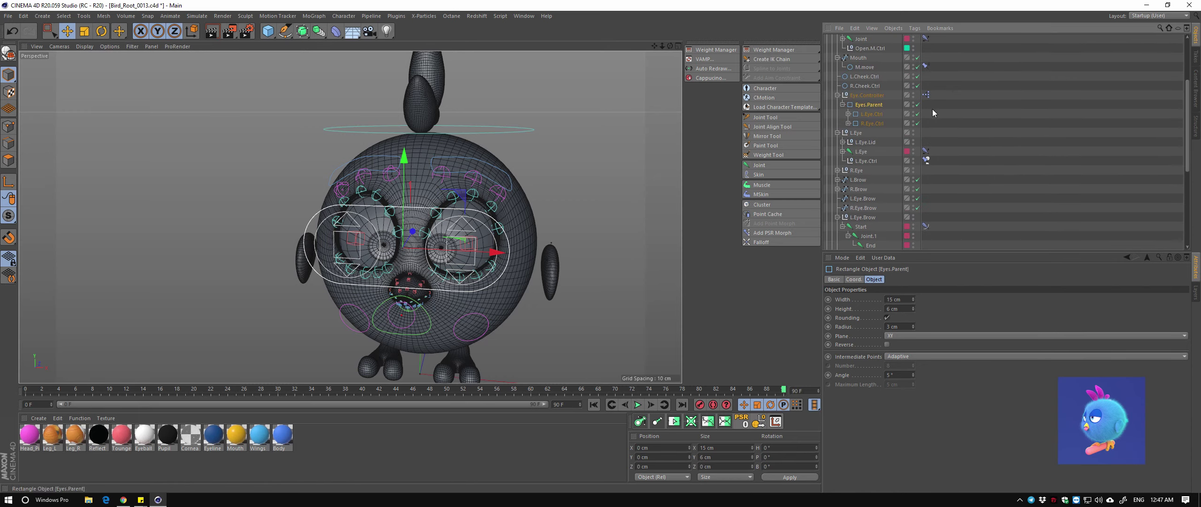
Select the L.Eye.Ctrl and R.Eye.Ctrl constraint tags and reset the Eyes.Parent position to zero
click(923, 161)
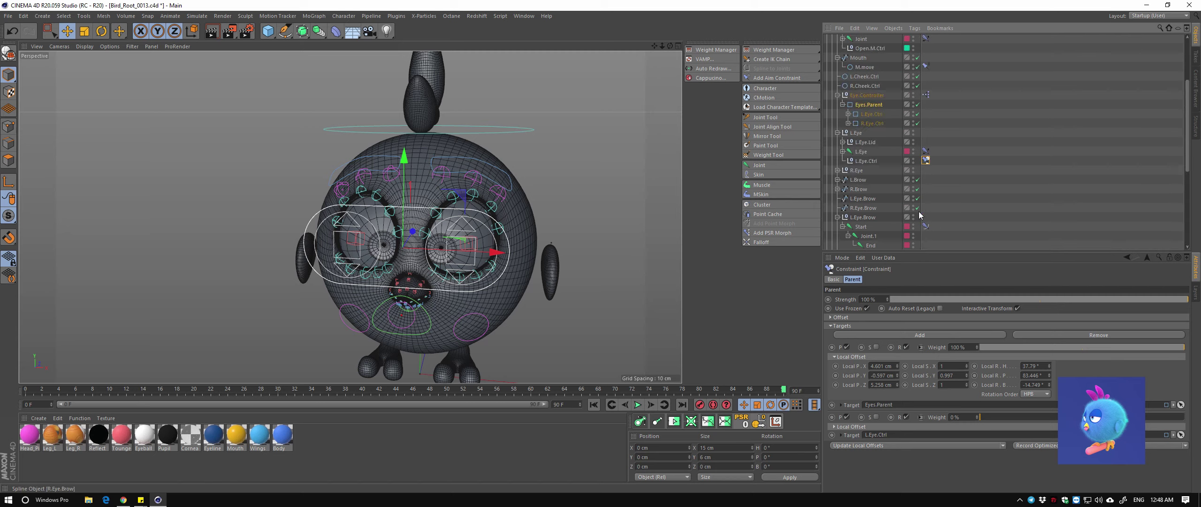
click(838, 170)
scroll(866, 141, down, 5)
ctrl+click(929, 122)
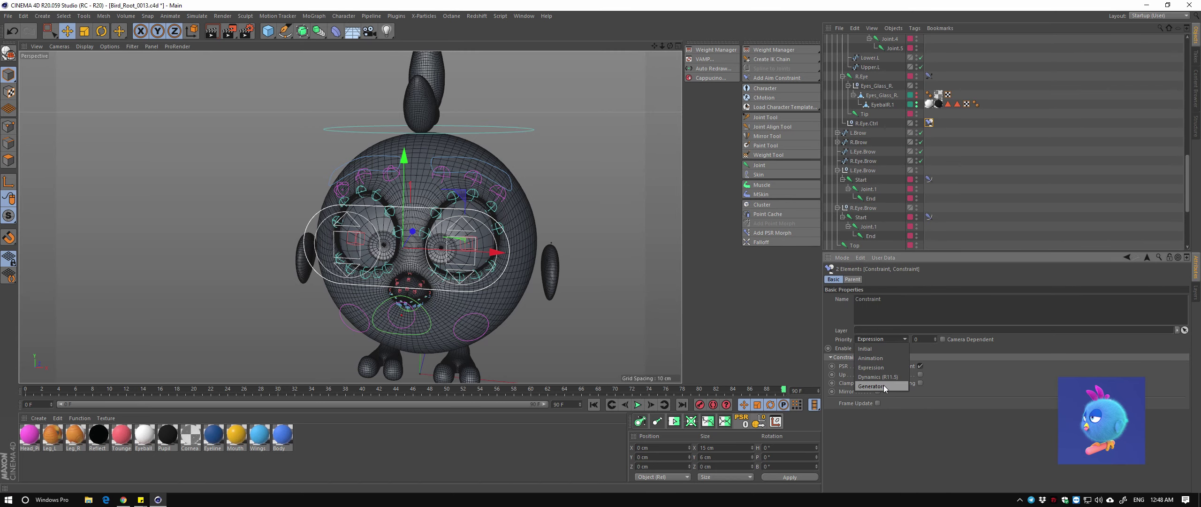
click(548, 242)
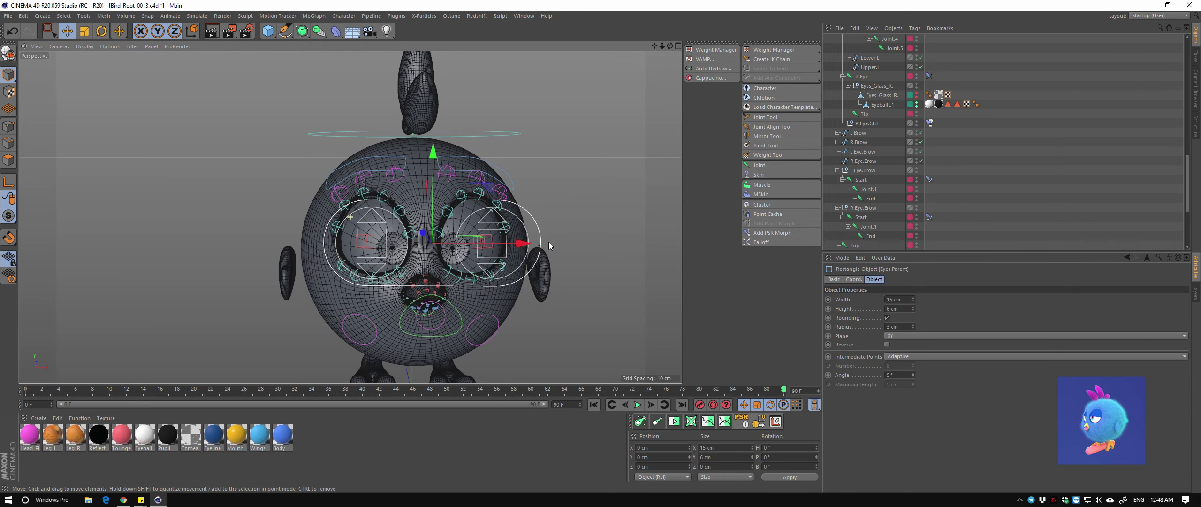
click(745, 423)
click(929, 179)
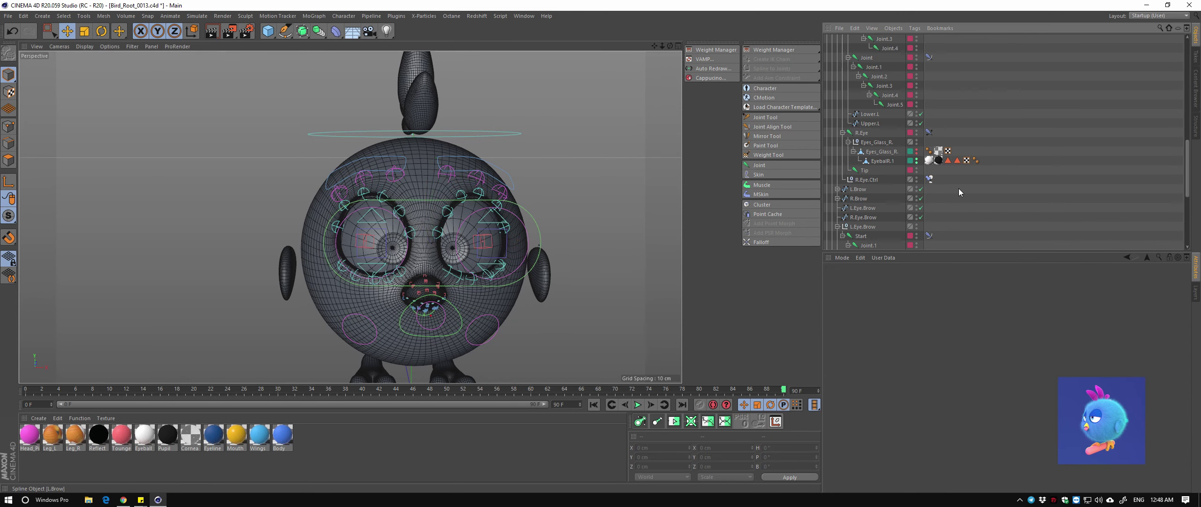
Reselect the left eye controller's constraint and collapse the right eyelid group in the hierarchy
scroll(957, 199, up, 3)
scroll(957, 199, up, 3)
scroll(957, 199, up, 3)
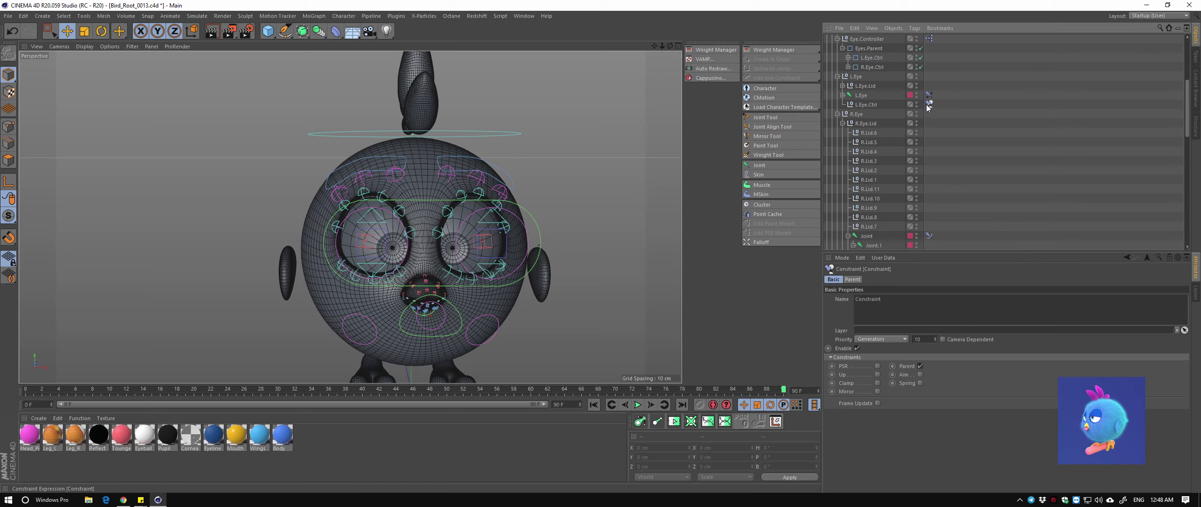
ctrl+click(929, 104)
mouse_move(610, 225)
alt+mouse_down()
mouse_move(574, 230)
mouse_move(645, 323)
mouse_move(606, 243)
alt+mouse_up()
click(842, 123)
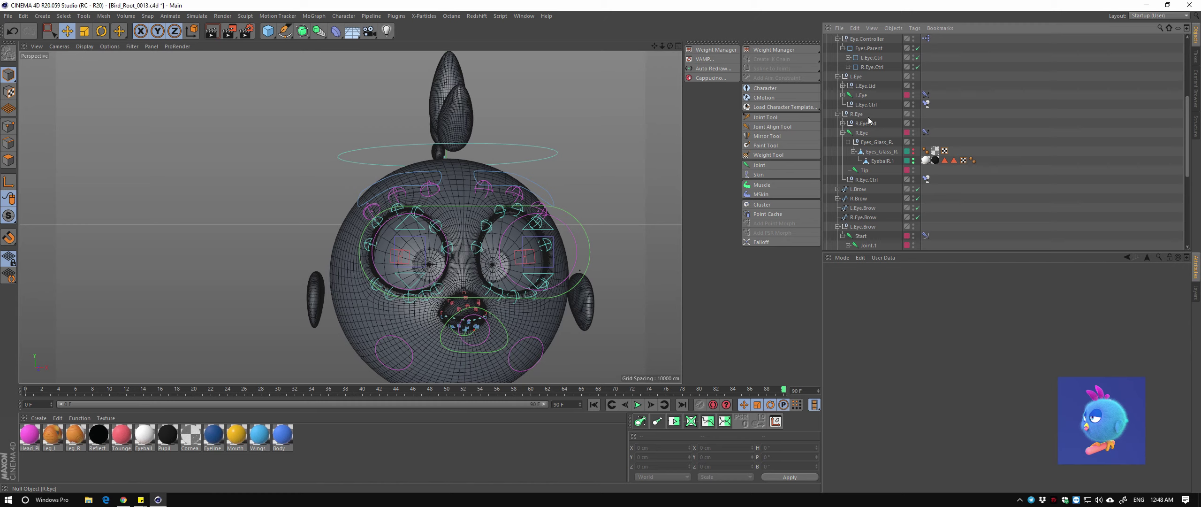
Set both eye-controller constraints' priority to Animation with value 50
click(926, 105)
click(878, 339)
click(616, 259)
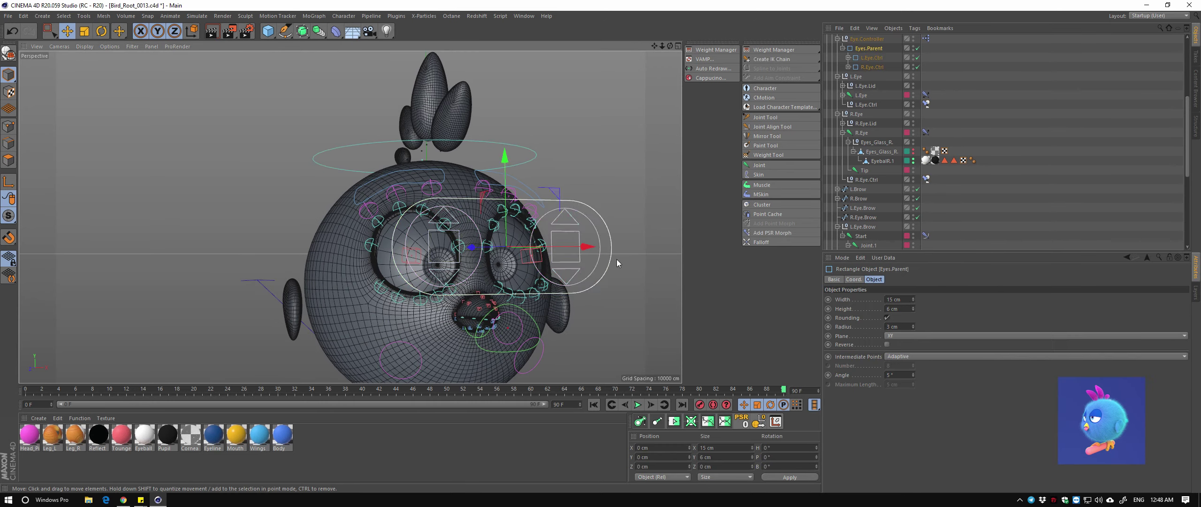
drag(617, 259, 582, 251)
ctrl+click(926, 179)
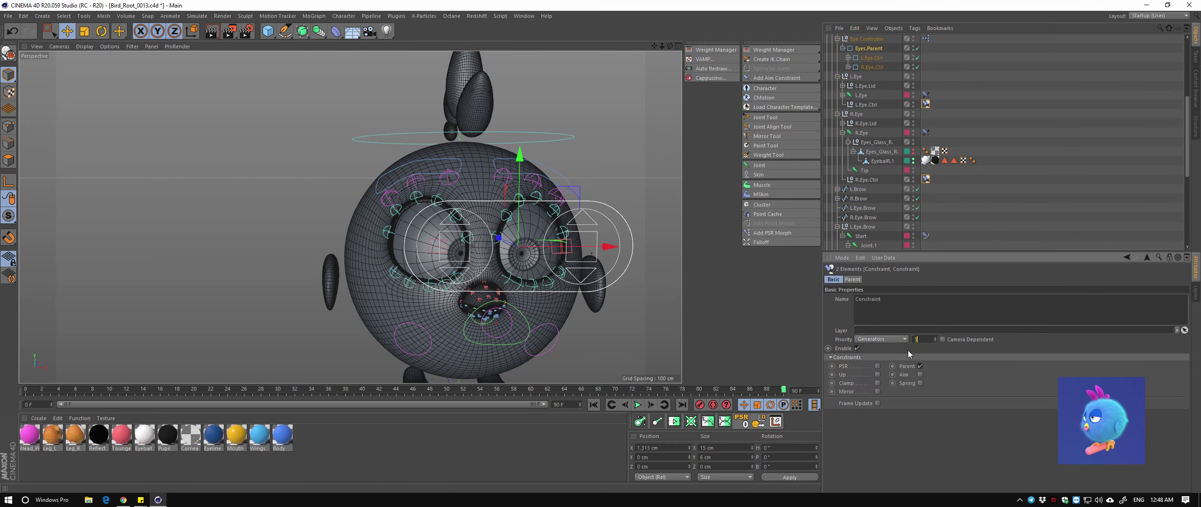
text(0)
key(Return)
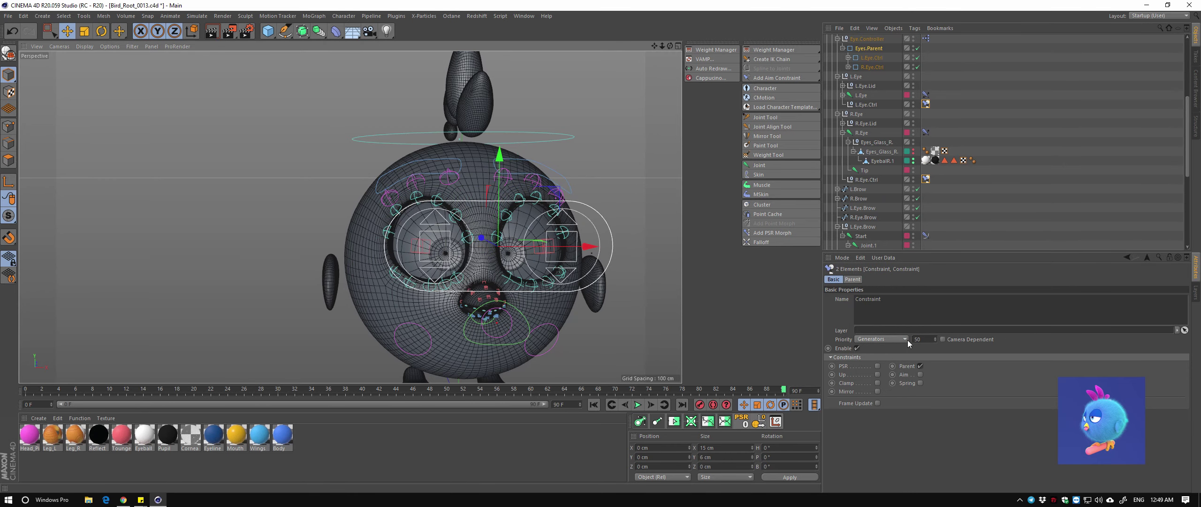
click(905, 339)
click(873, 370)
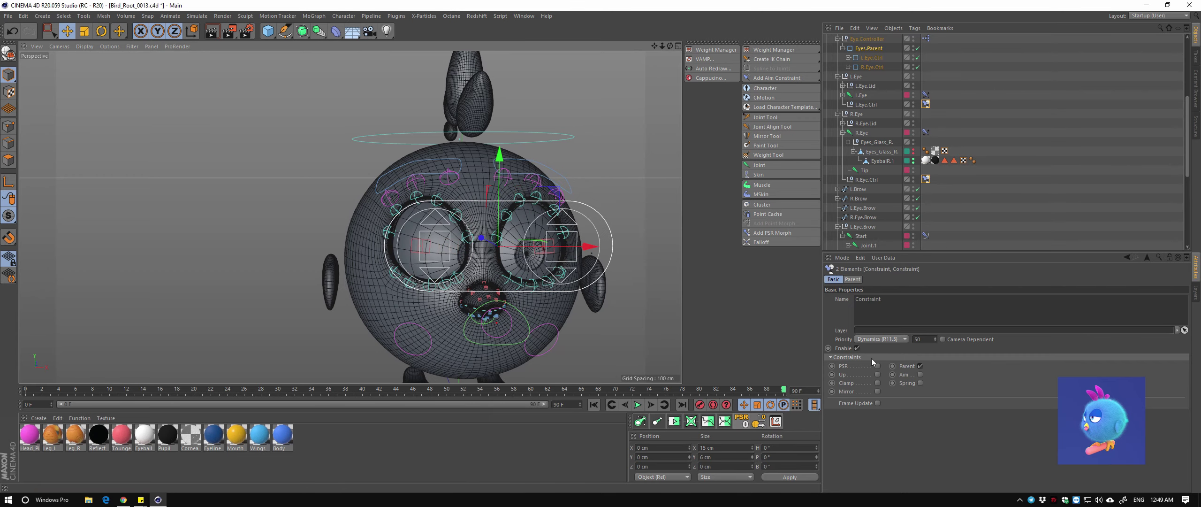
click(882, 338)
click(889, 358)
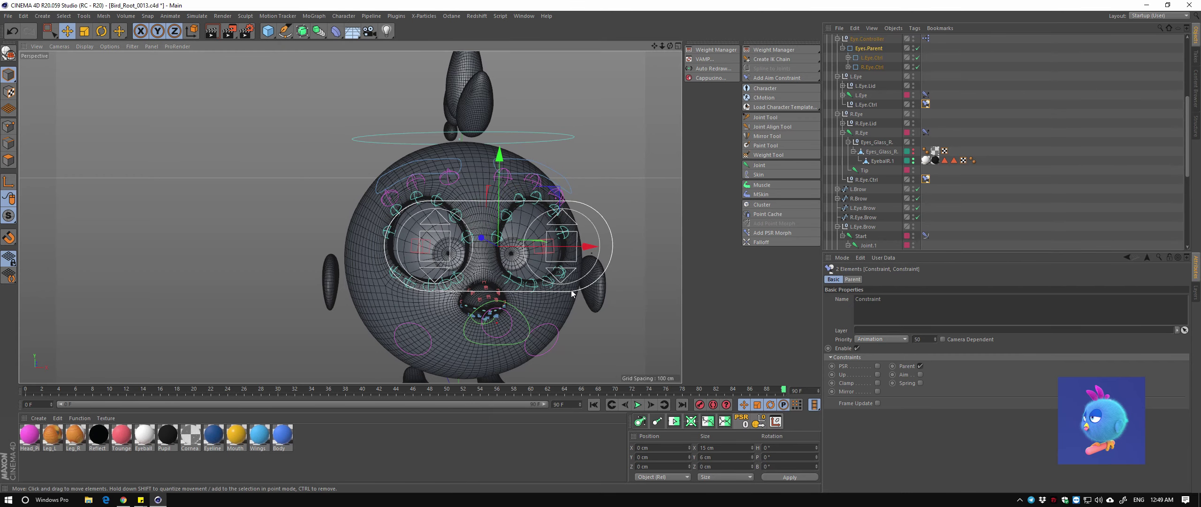
Test-move the eye controller, undo it, and select Eye.Controller to check its switch mode
mouse_move(571, 289)
alt+mouse_down()
mouse_move(553, 297)
mouse_move(530, 257)
mouse_move(542, 270)
alt+mouse_up()
click(580, 281)
click(543, 270)
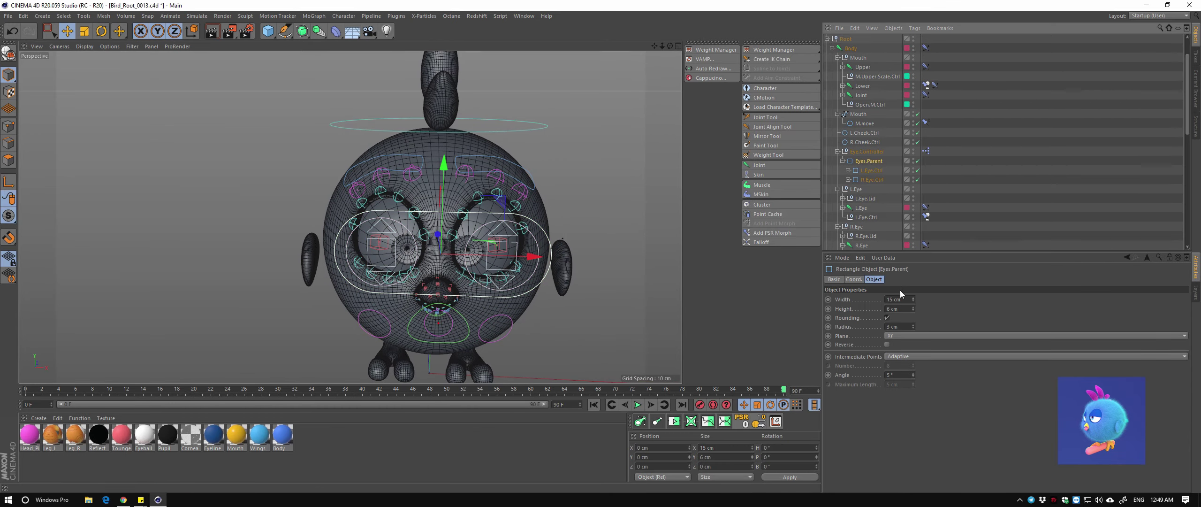
mouse_move(558, 225)
mouse_down()
mouse_move(612, 185)
mouse_move(600, 168)
mouse_up()
key(ctrl+z)
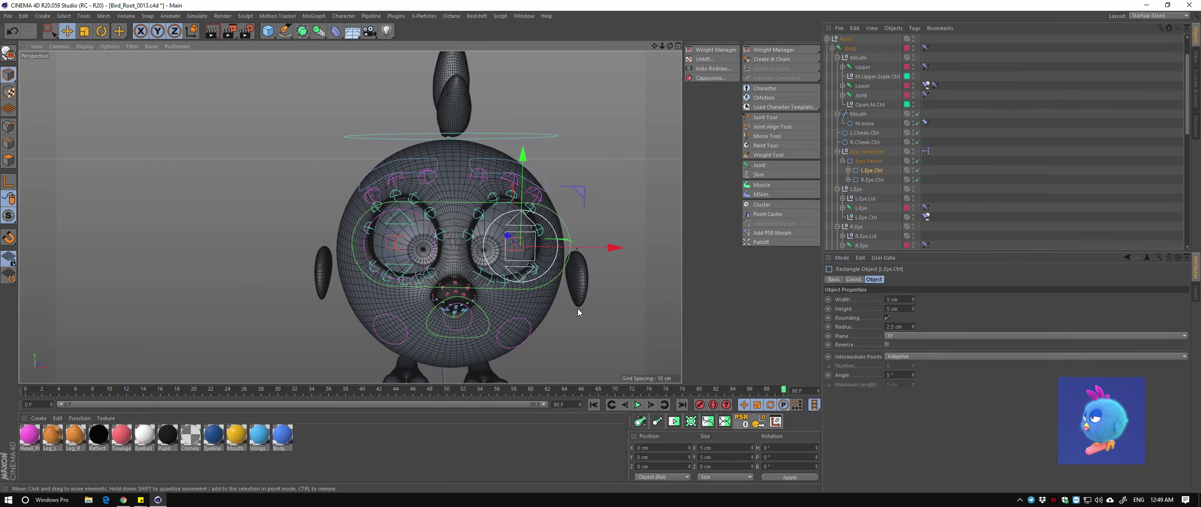
mouse_move(578, 312)
alt+mouse_down()
mouse_move(565, 322)
mouse_move(608, 265)
alt+mouse_up()
click(867, 151)
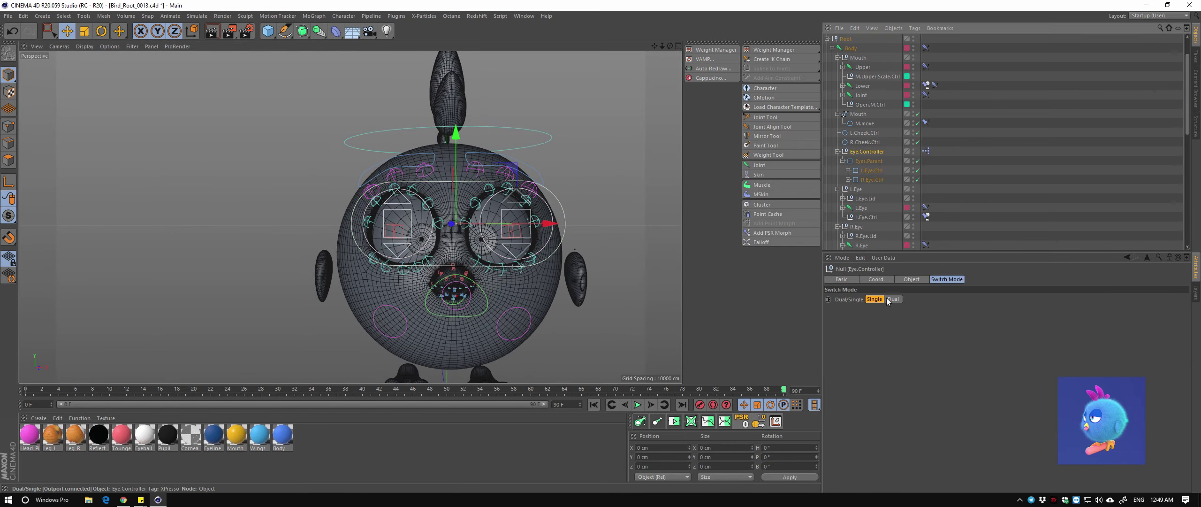
scroll(569, 237, up, 2)
scroll(569, 236, up, 2)
scroll(537, 248, up, 2)
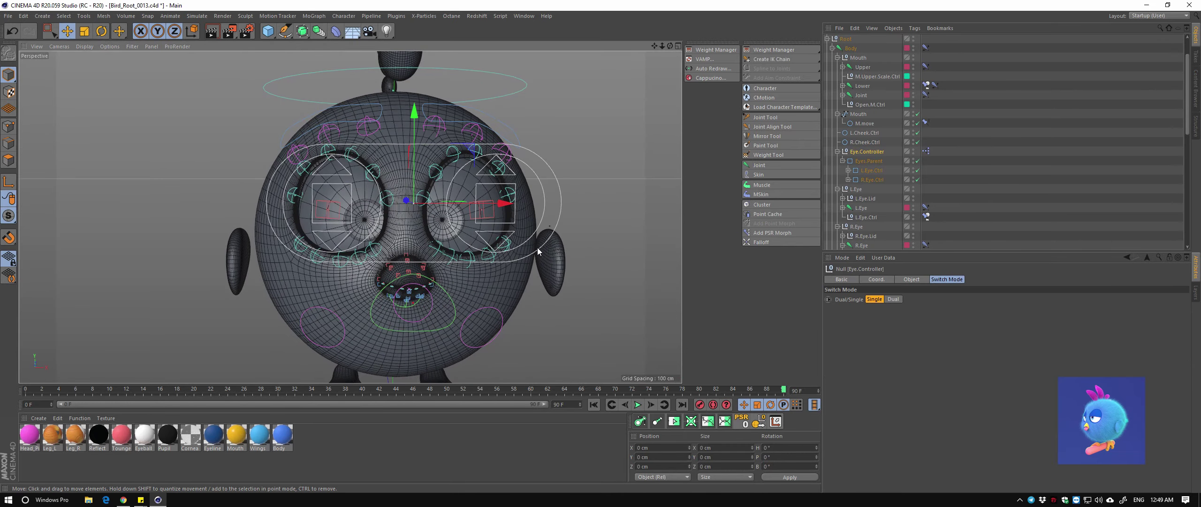
Open the eye controller's XPresso graph and delete the Eyes.Parent and eye controller nodes
double_click(926, 150)
mouse_move(607, 255)
mouse_down()
mouse_move(477, 257)
mouse_move(604, 223)
mouse_up()
mouse_move(736, 407)
alt+middle_down()
mouse_move(693, 404)
mouse_move(681, 348)
alt+middle_up()
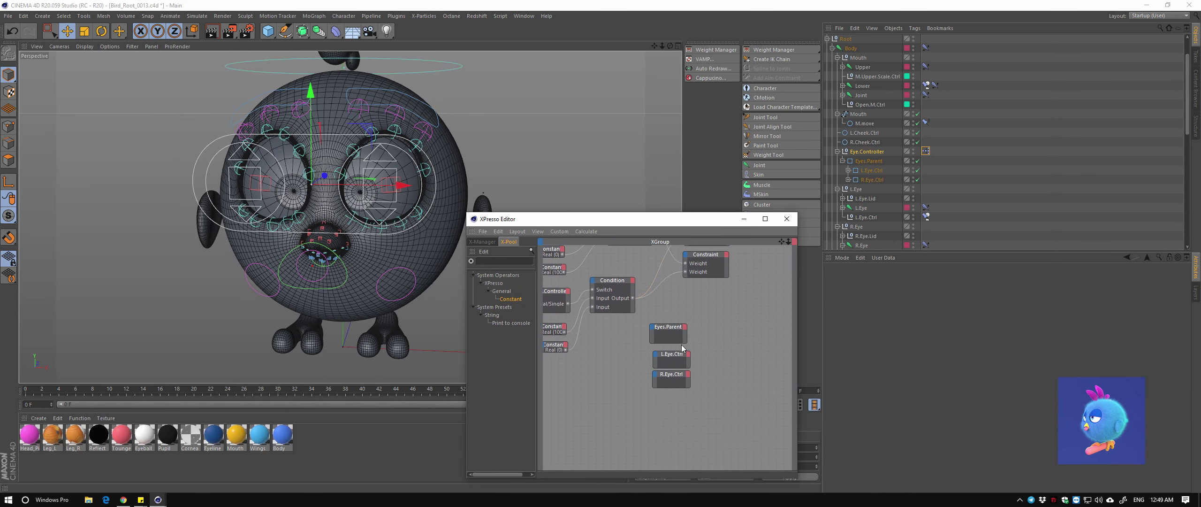
drag(629, 317, 702, 403)
key(Delete)
Add the L.Eye.Upper and L.Eye.Lower eyelid splines as nodes in the graph
mouse_move(468, 165)
alt+mouse_down()
mouse_move(370, 119)
mouse_move(557, 167)
alt+mouse_up()
click(468, 149)
alt+drag(467, 149, 501, 184)
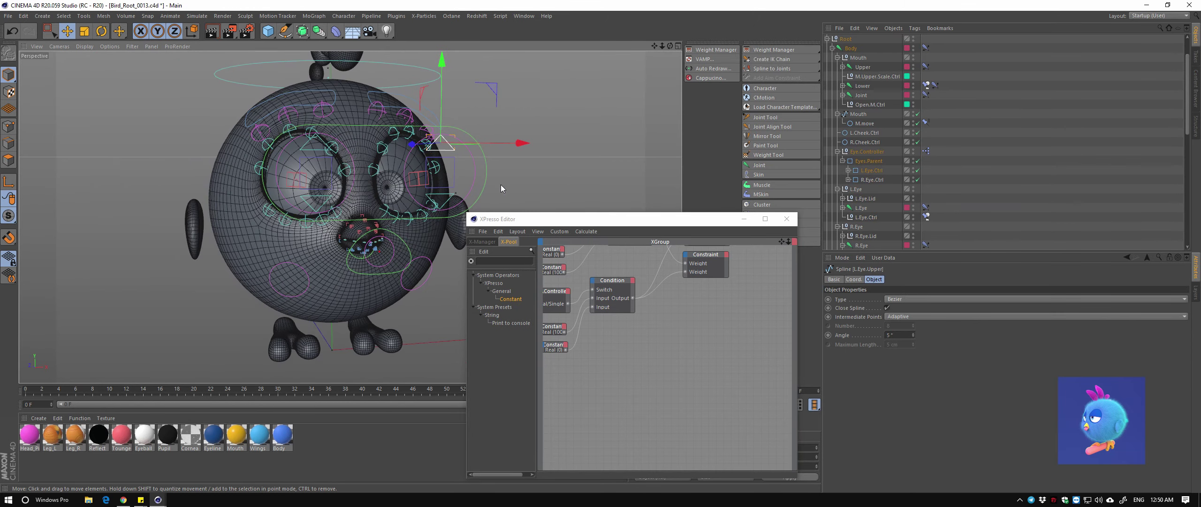
middle_drag(572, 441, 617, 348)
alt+drag(469, 155, 542, 156)
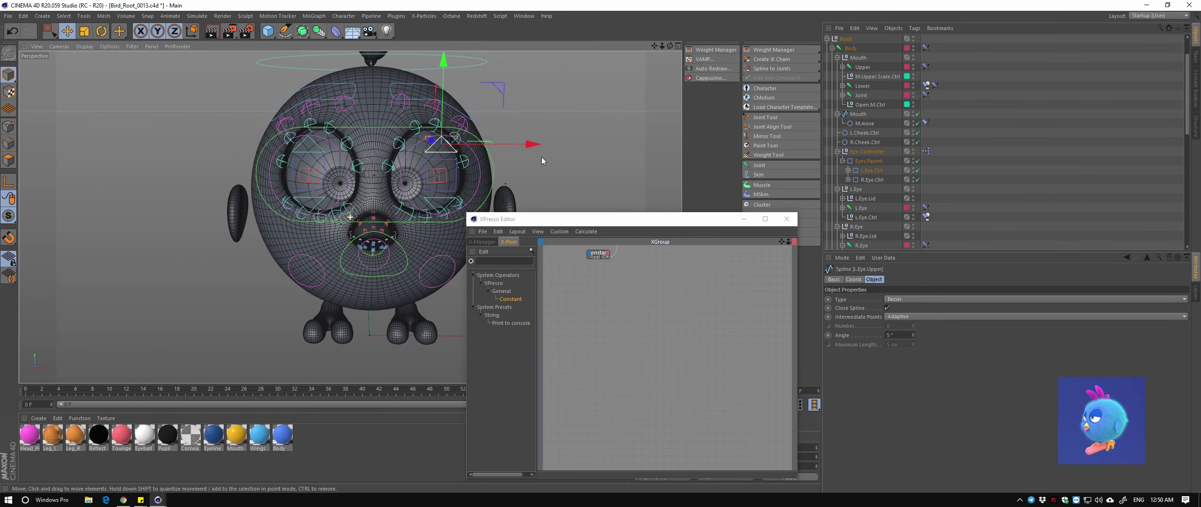
click(848, 171)
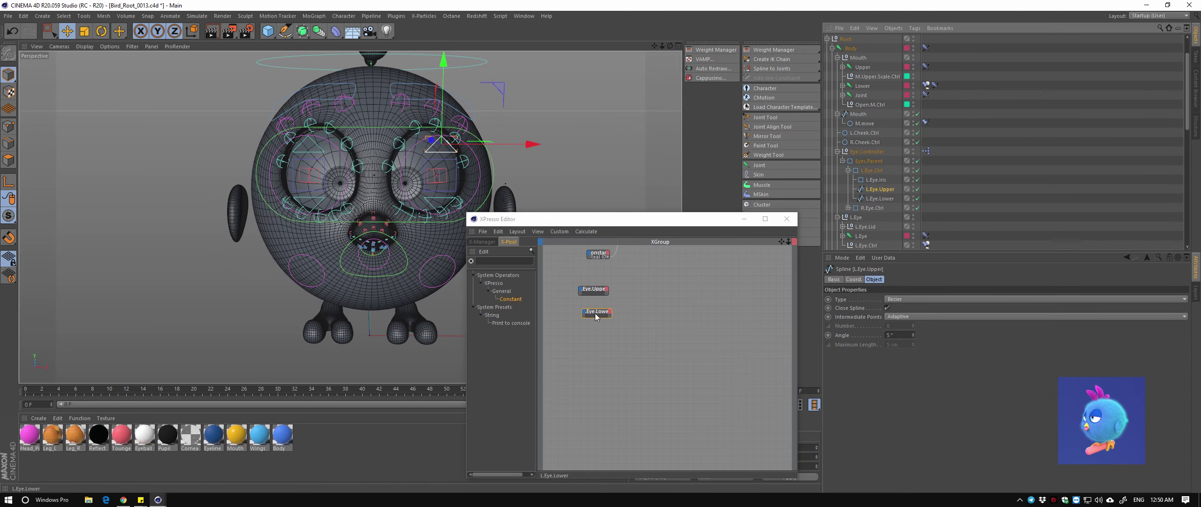
drag(874, 203, 596, 319)
click(643, 287)
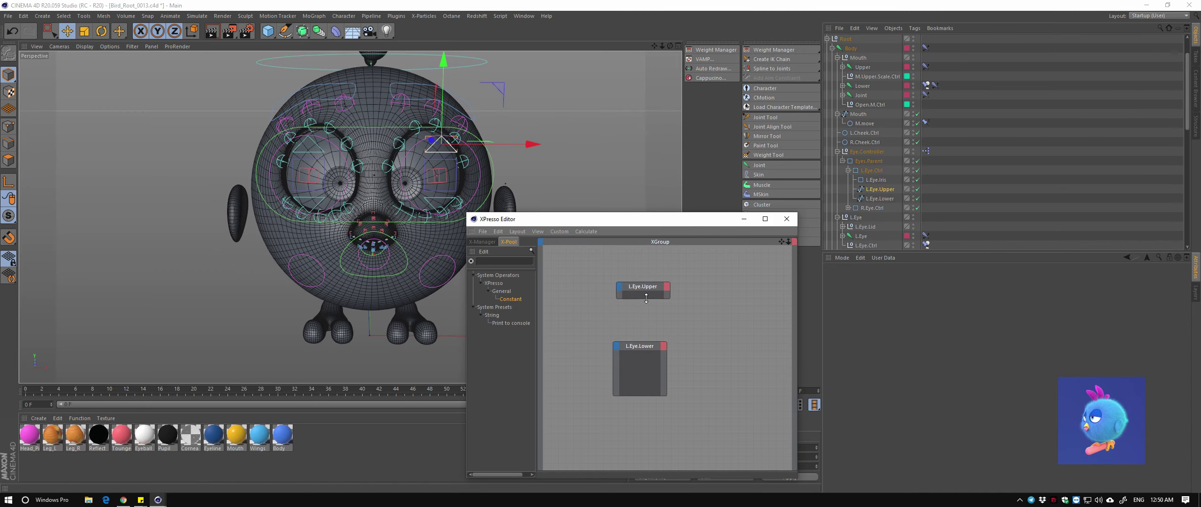
alt+drag(413, 272, 342, 277)
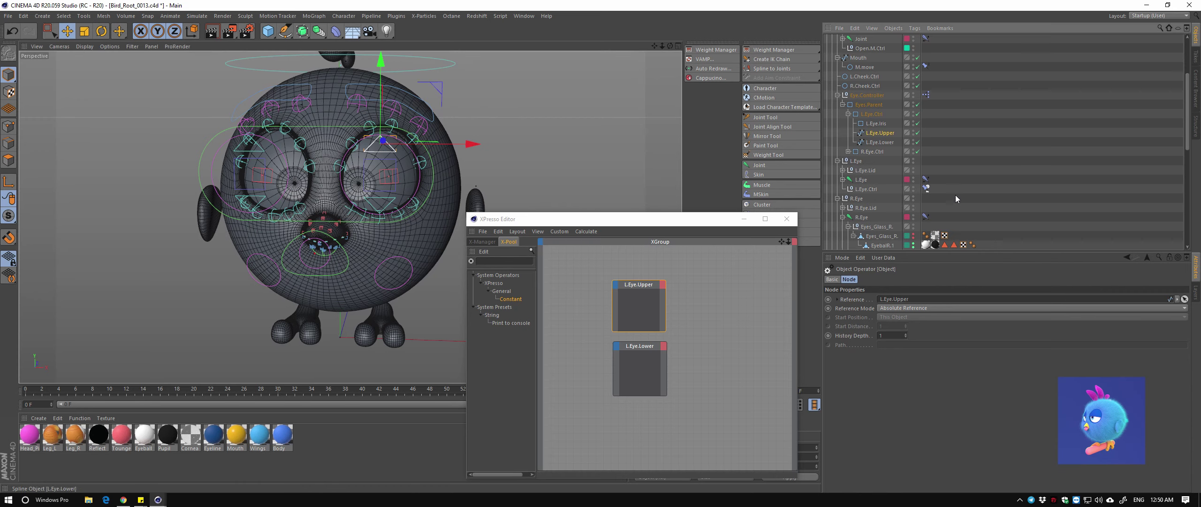
scroll(955, 197, down, 10)
click(926, 160)
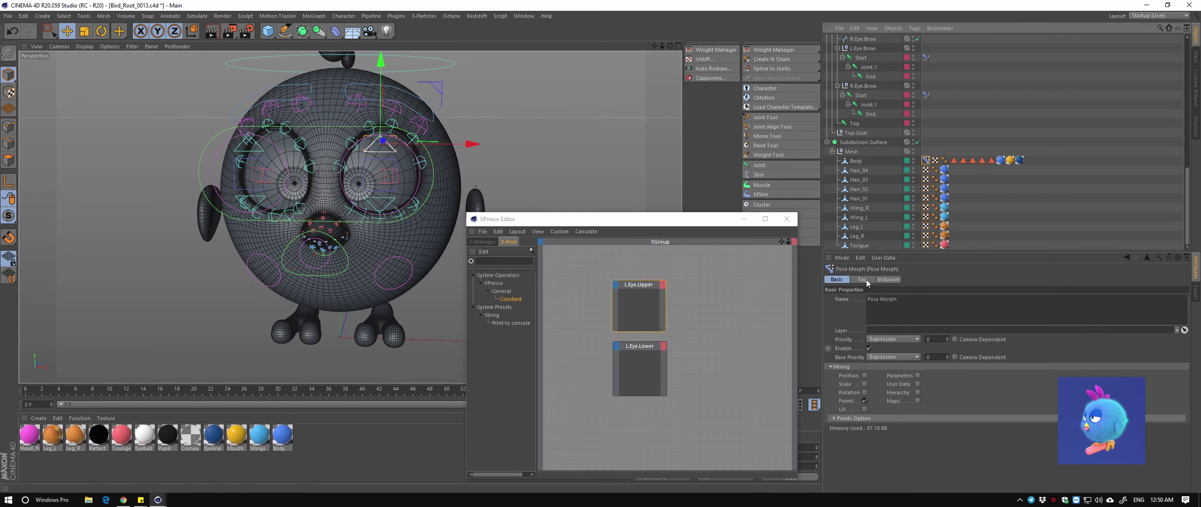
Set the Body's Pose Morph to Animate, zero R.Brow.Up, and add it with eyelid strength inputs to XPresso
click(863, 279)
click(888, 299)
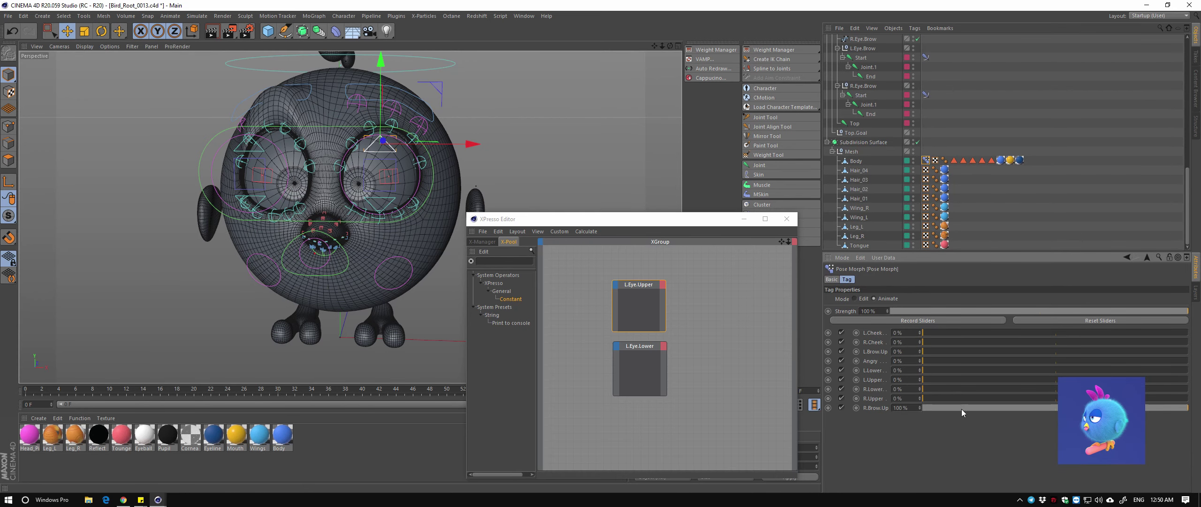
drag(962, 409, 729, 334)
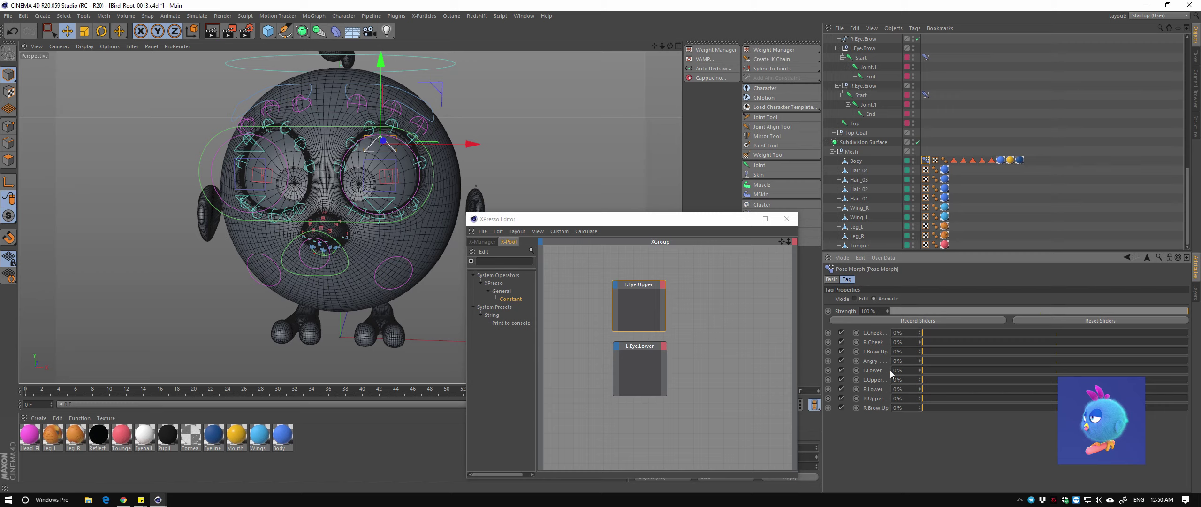
drag(891, 373, 879, 377)
drag(925, 160, 713, 310)
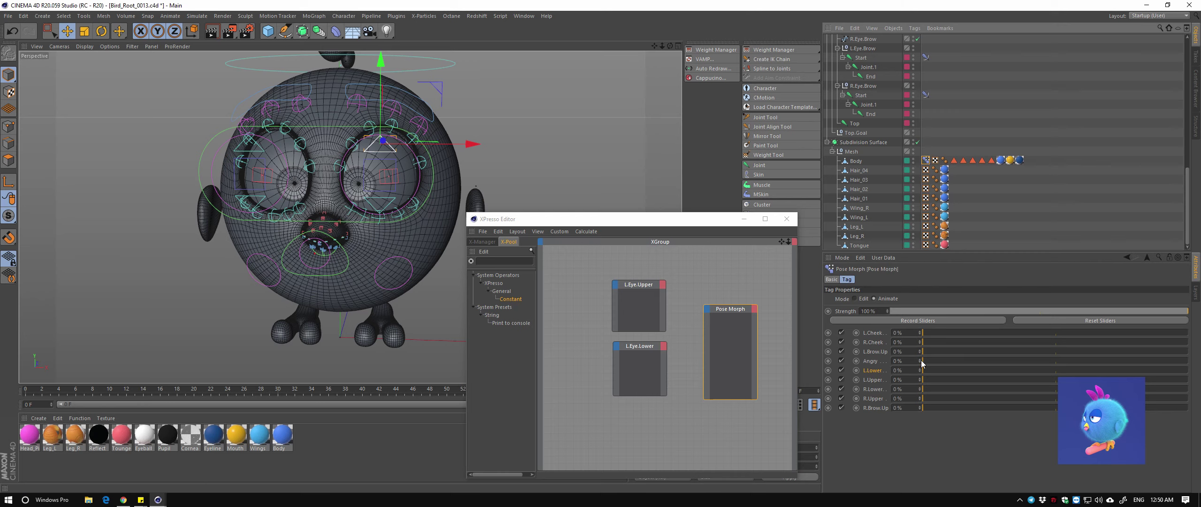
drag(923, 389, 960, 406)
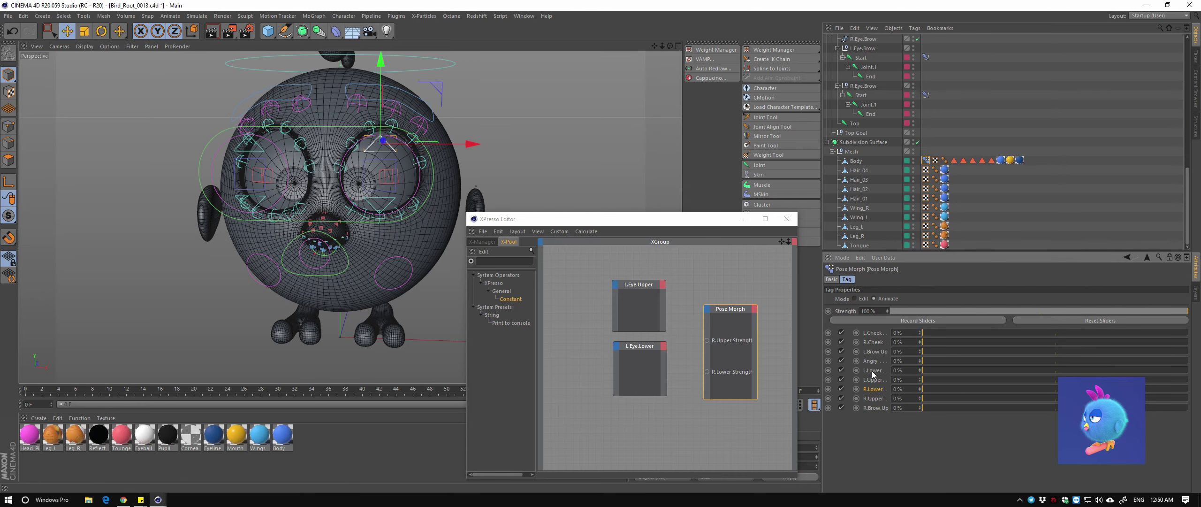
Add a Range Mapper node between the eyelid and Pose Morph nodes with a 0–100% output range
click(502, 261)
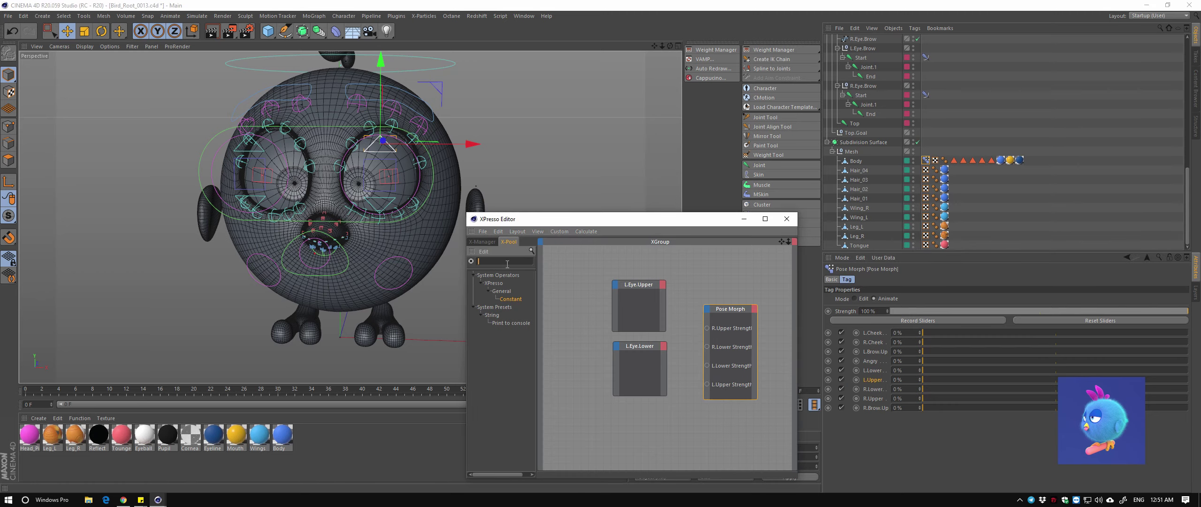
text(range)
drag(516, 299, 671, 428)
drag(639, 346, 580, 360)
drag(638, 284, 580, 303)
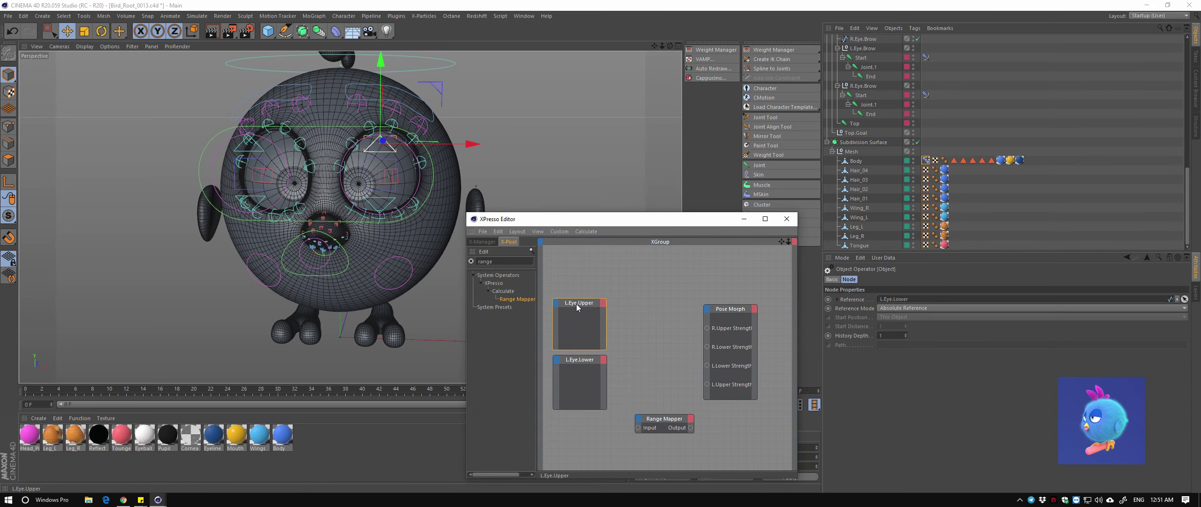
drag(665, 419, 660, 302)
drag(664, 396, 664, 337)
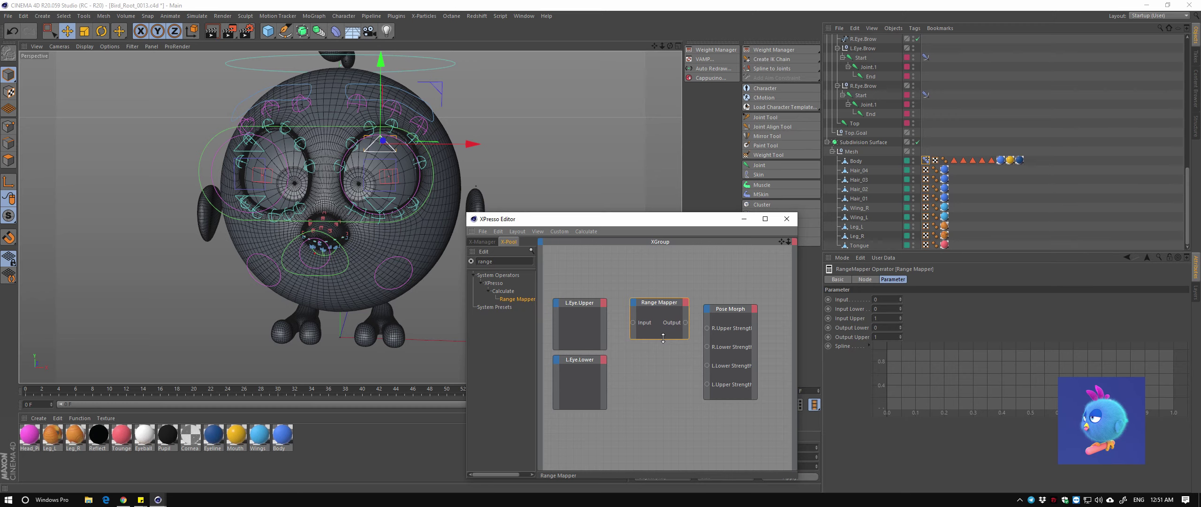
drag(757, 356, 787, 356)
click(906, 317)
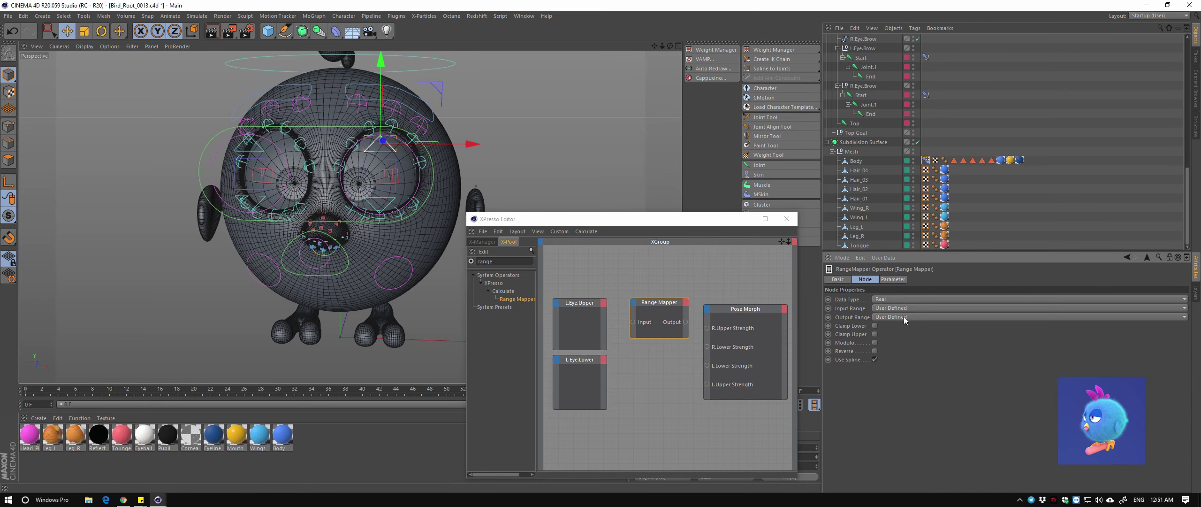
Frame the L.Eye.Upper spline, test-lower it, and reset it to its original position
double_click(565, 317)
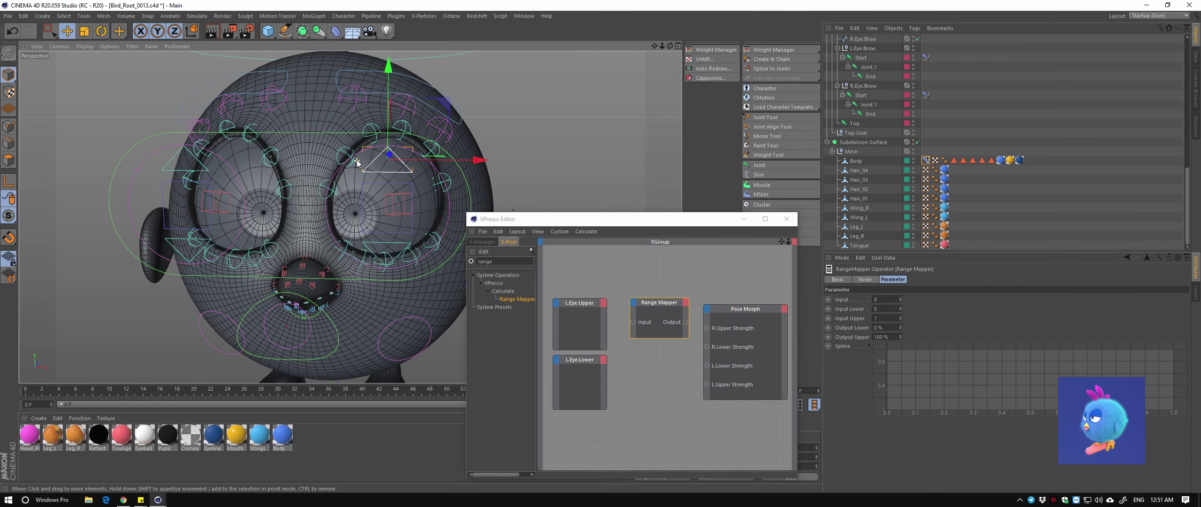
key(o)
drag(539, 219, 207, 205)
scroll(518, 129, down, 3)
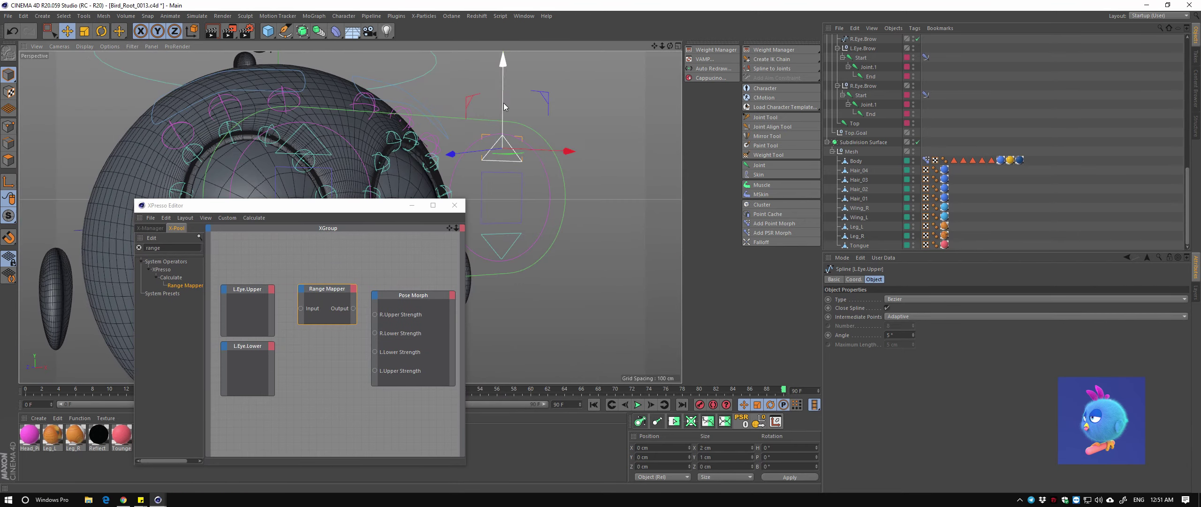
drag(503, 104, 502, 118)
scroll(486, 164, up, 2)
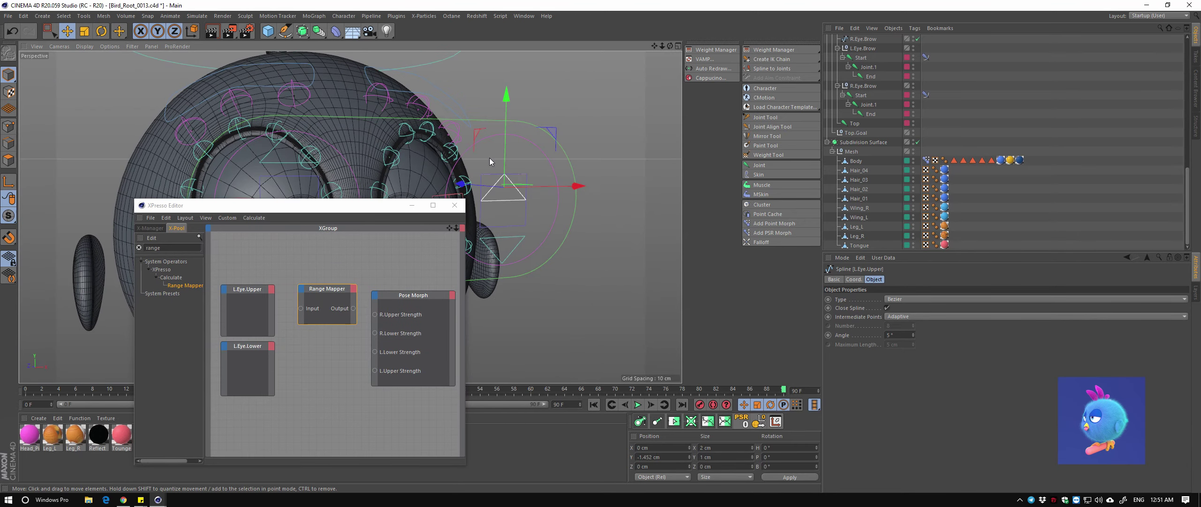
scroll(535, 151, up, 2)
click(745, 421)
scroll(539, 165, up, 2)
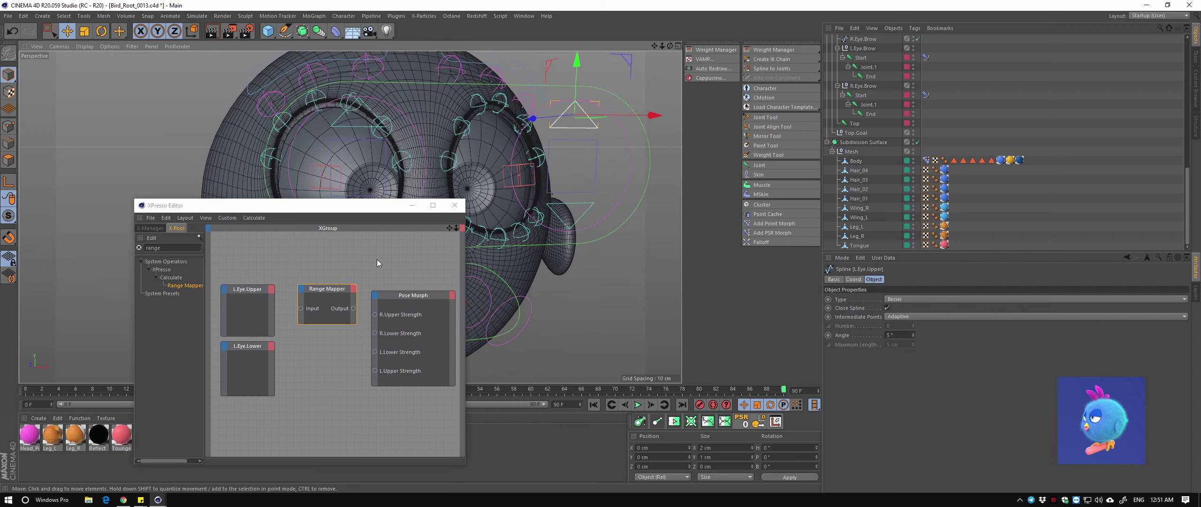
drag(327, 207, 504, 207)
scroll(492, 141, up, 2)
Set the Range Mapper's Input Upper to -1.452 and select the L.Eye.Upper control
click(504, 288)
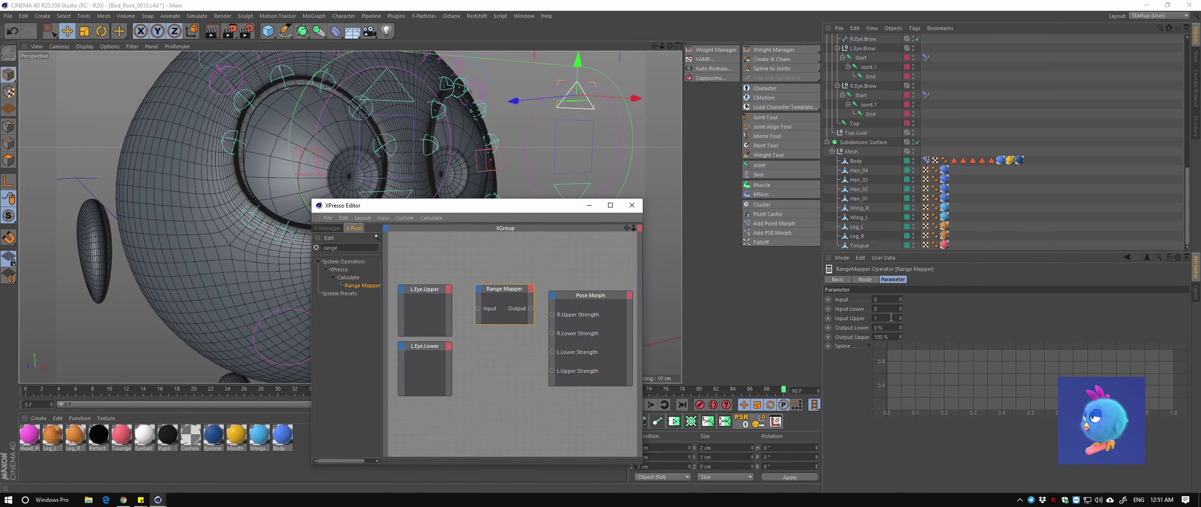
click(891, 318)
text(-1.452)
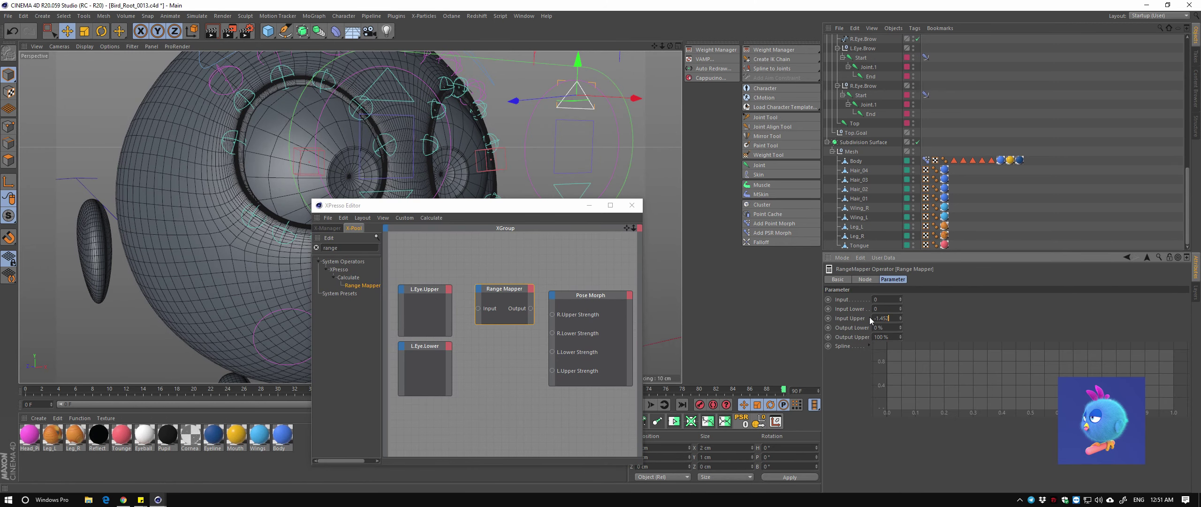
drag(508, 293, 506, 285)
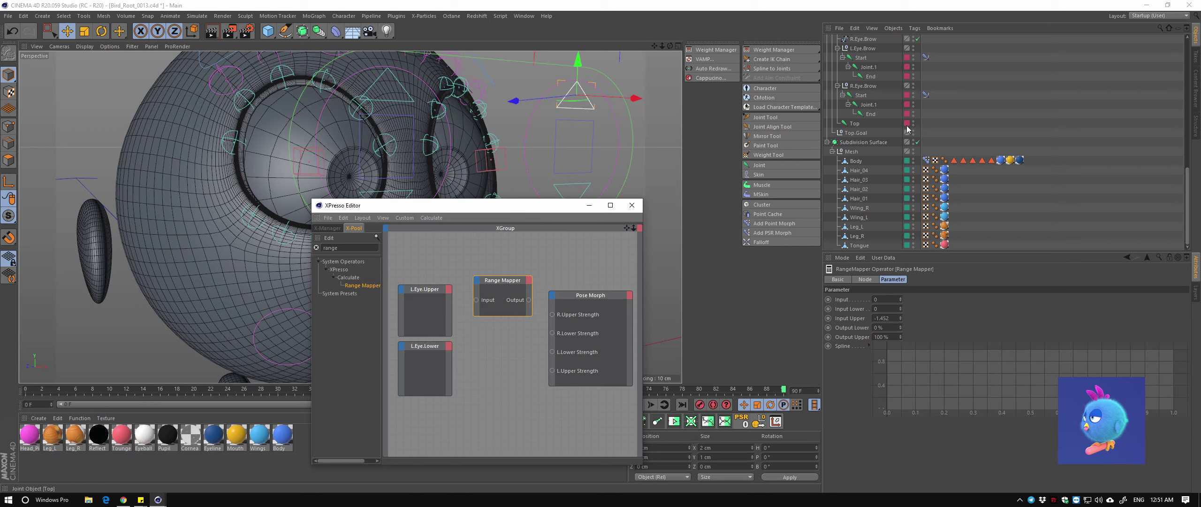
key(s)
scroll(568, 367, down, 3)
scroll(591, 287, down, 3)
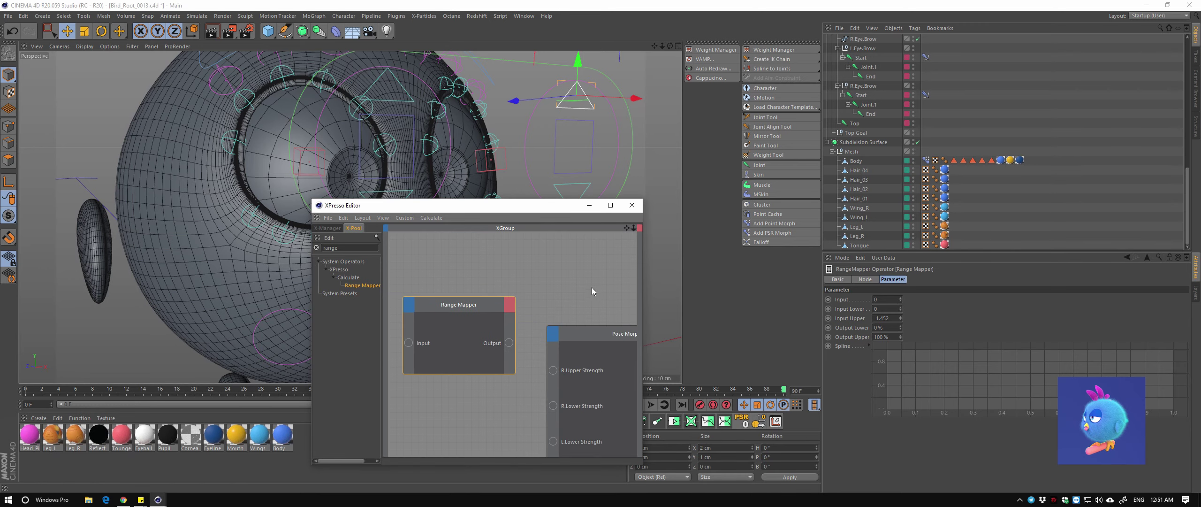
scroll(591, 287, down, 2)
click(582, 115)
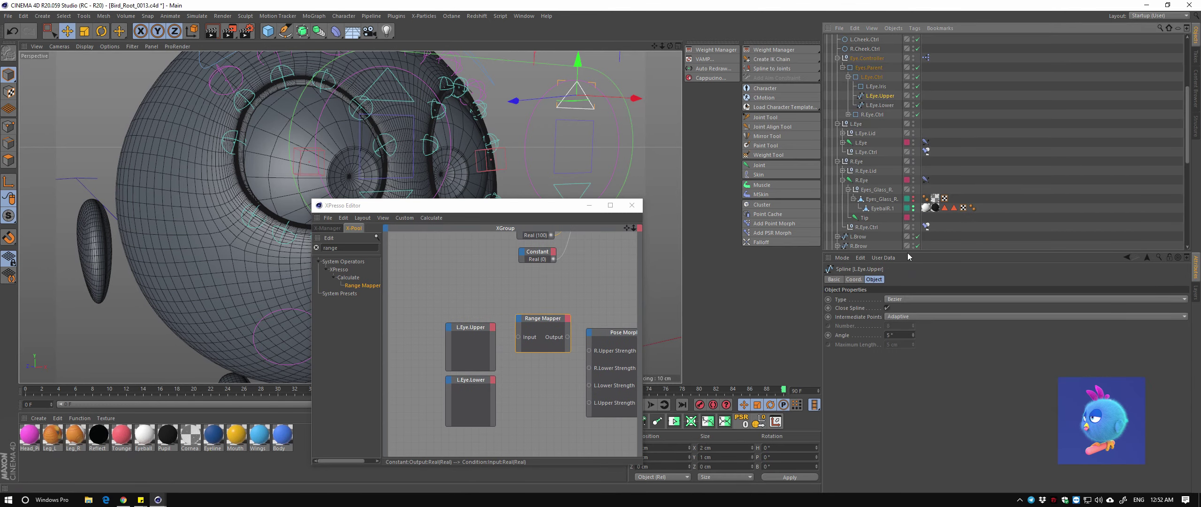
Wire L.Eye.Upper's Position.Y through a Range Mapper into Pose Morph L.Upper Strength
click(495, 354)
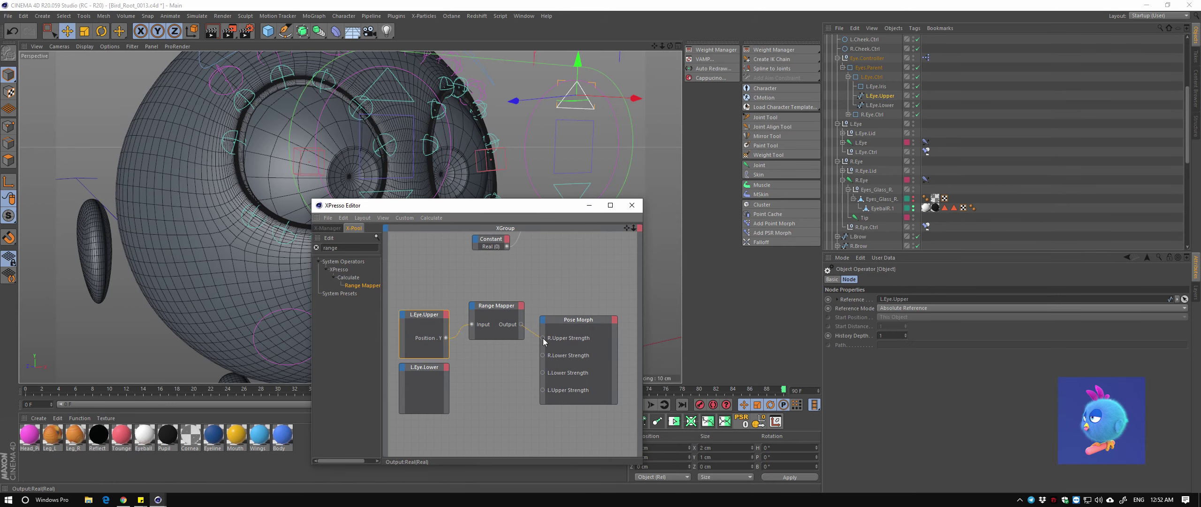
drag(543, 389, 544, 389)
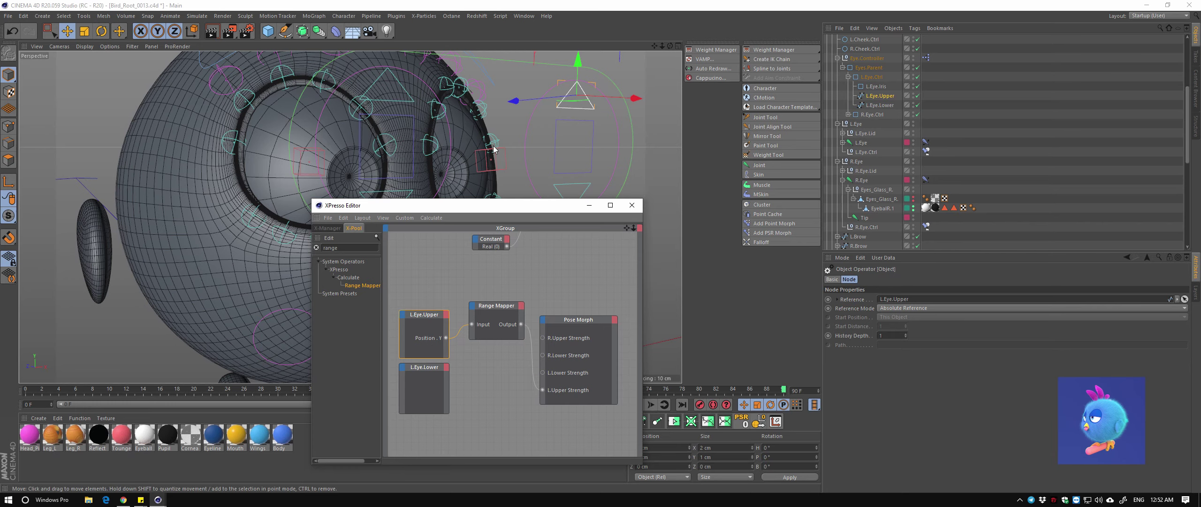
scroll(410, 152, down, 5)
alt+drag(411, 152, 456, 121)
drag(422, 205, 593, 192)
Test the upper eyelid by pulling the eye control down, then undo the move
drag(390, 126, 388, 149)
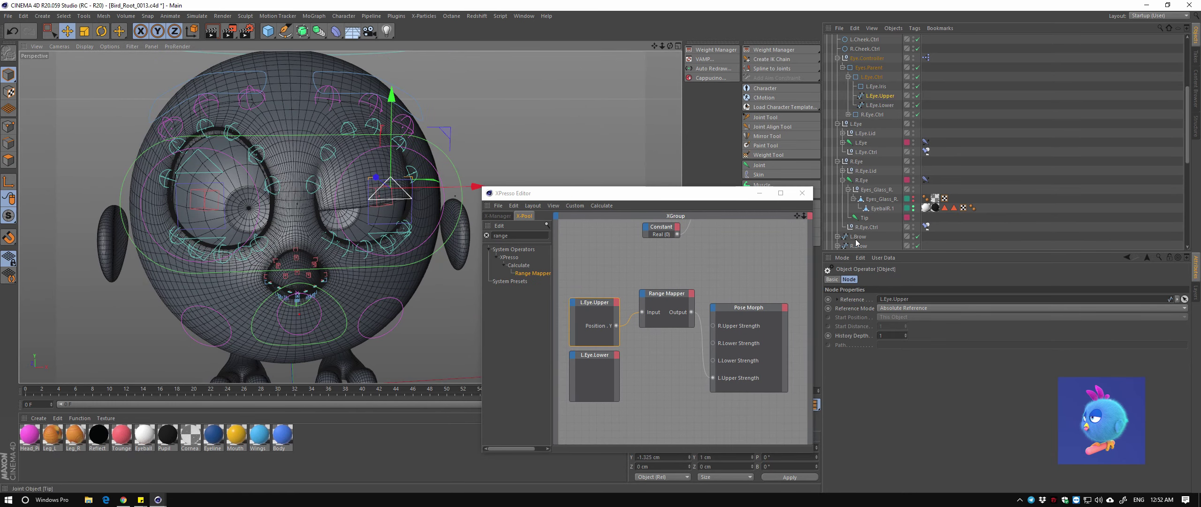
drag(610, 193, 569, 220)
key(ctrl+z)
drag(474, 221, 457, 199)
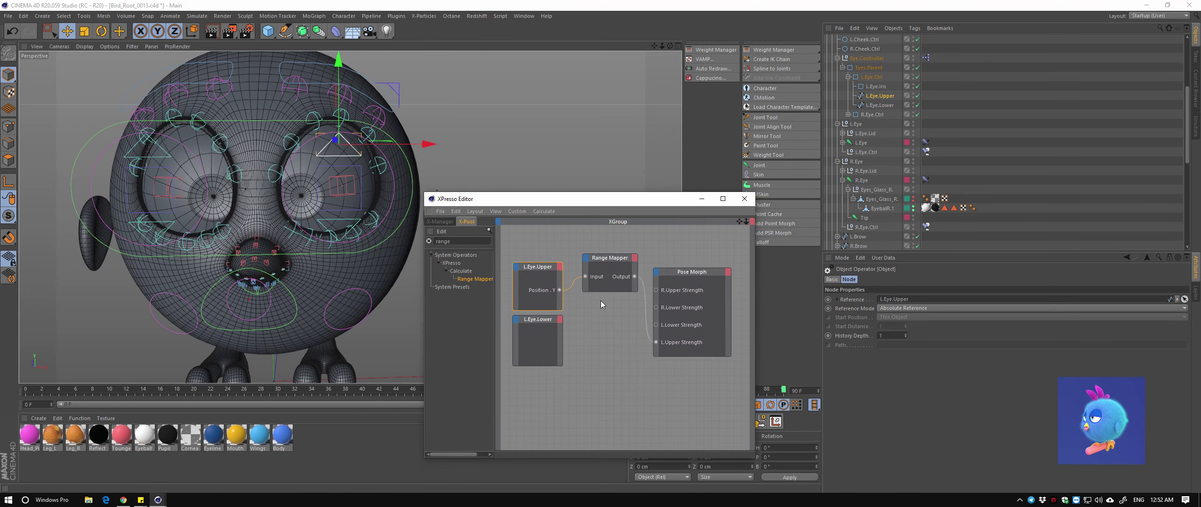
Add a second Range Mapper feeding L.Eye.Lower's Position.Y into Pose Morph L.Lower Strength
drag(601, 305, 611, 375)
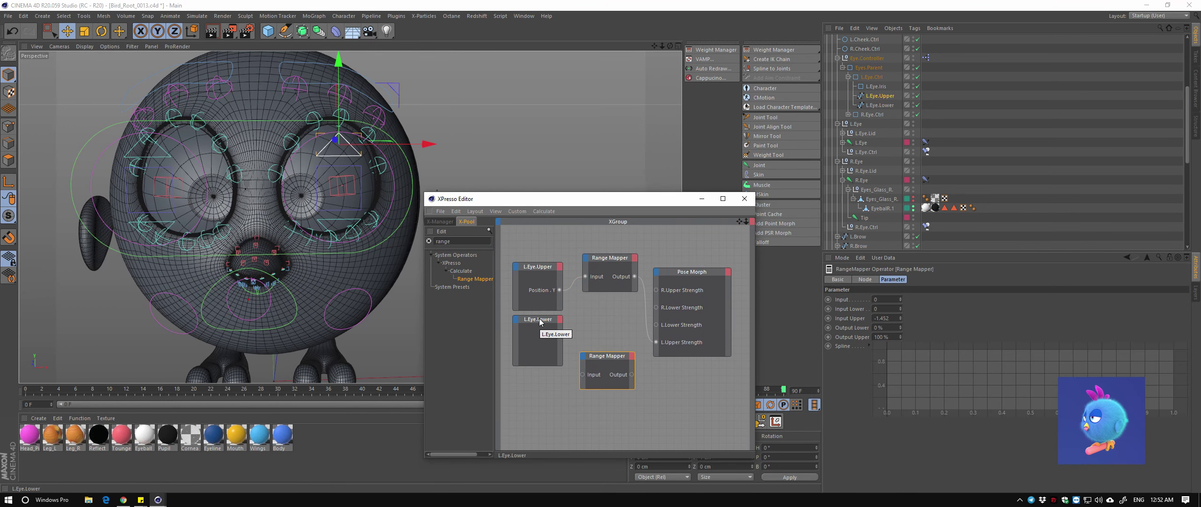
middle_drag(604, 368, 610, 341)
click(876, 318)
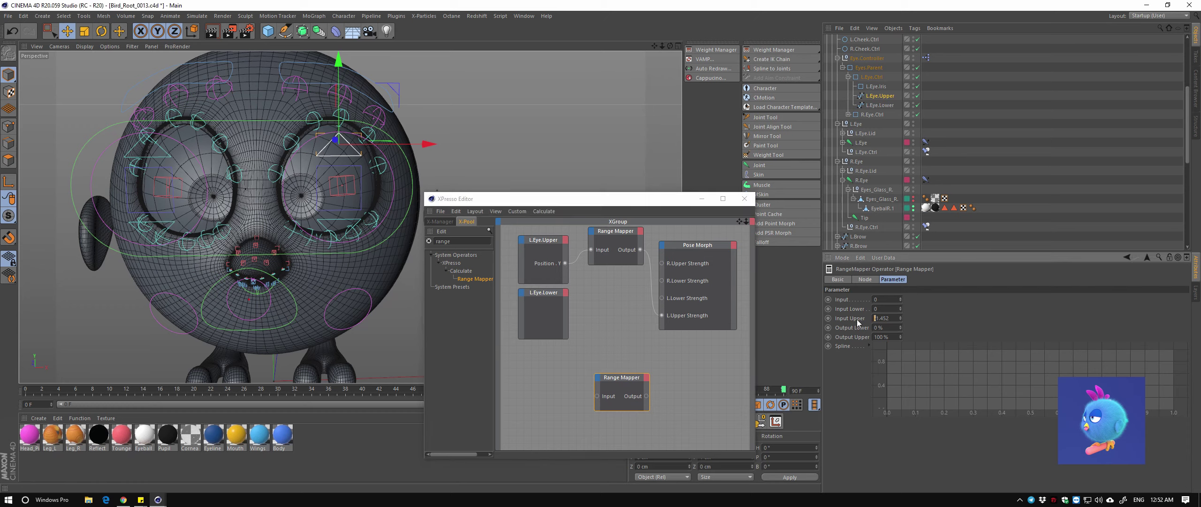
drag(565, 267, 597, 400)
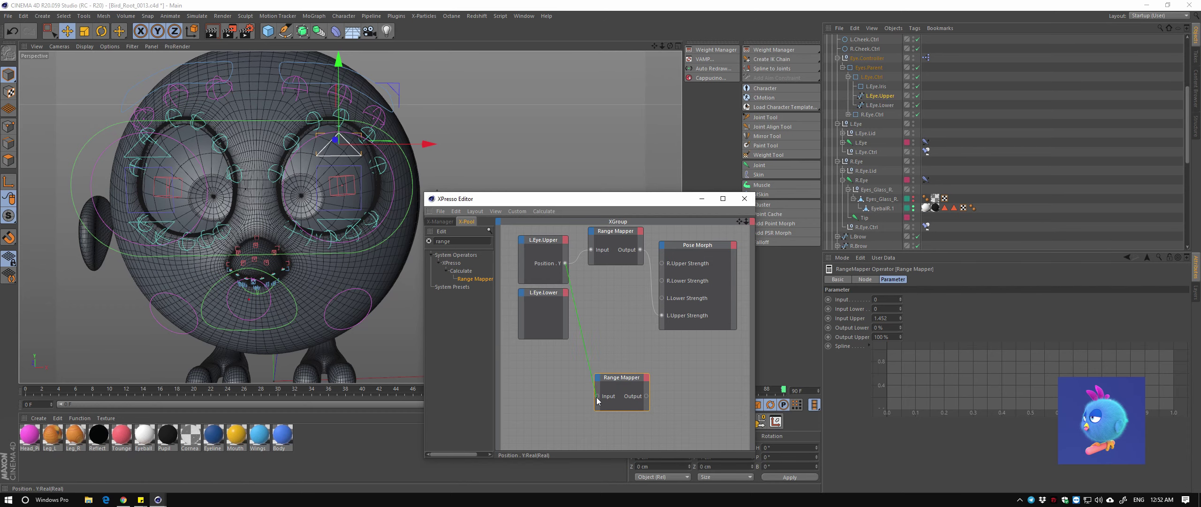
click(880, 105)
mouse_move(844, 308)
mouse_down()
mouse_move(543, 315)
mouse_move(598, 396)
mouse_up()
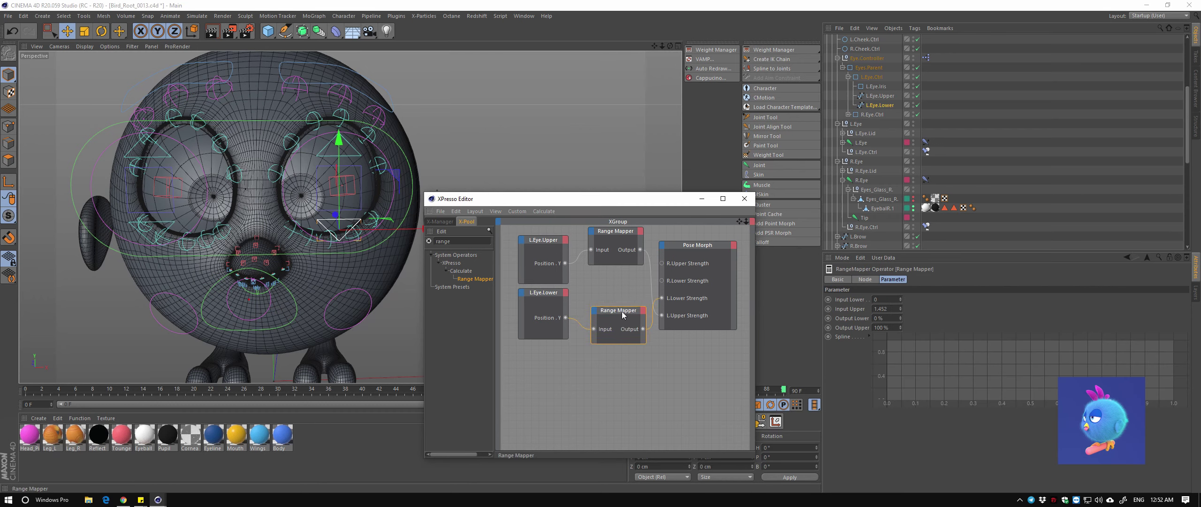
drag(623, 314, 621, 319)
drag(343, 188, 340, 230)
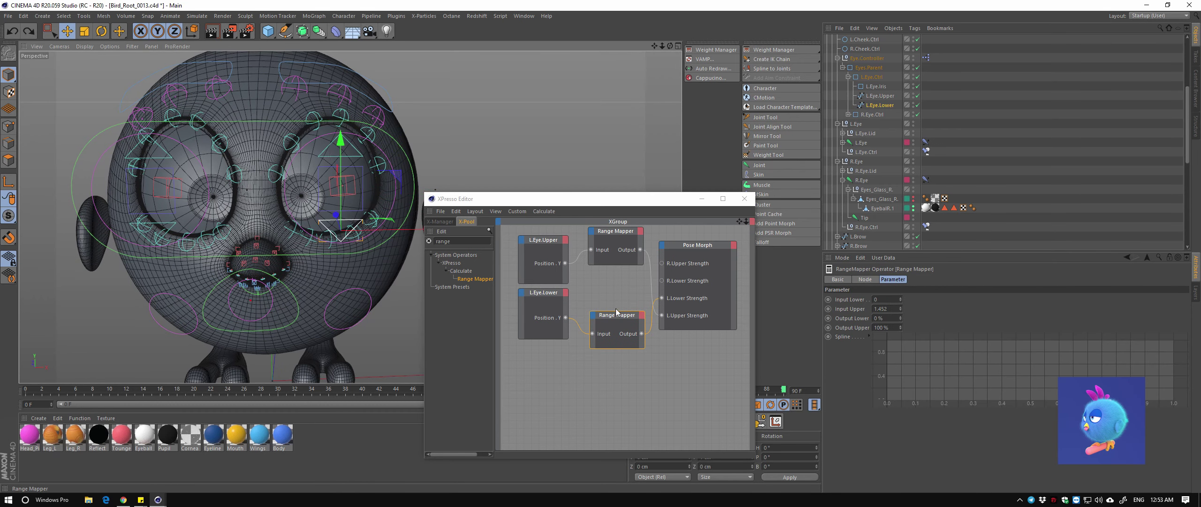
middle_drag(616, 311, 618, 342)
Test the Range Mappers' upper Clamp by moving the eye controls, then turn it off
click(865, 280)
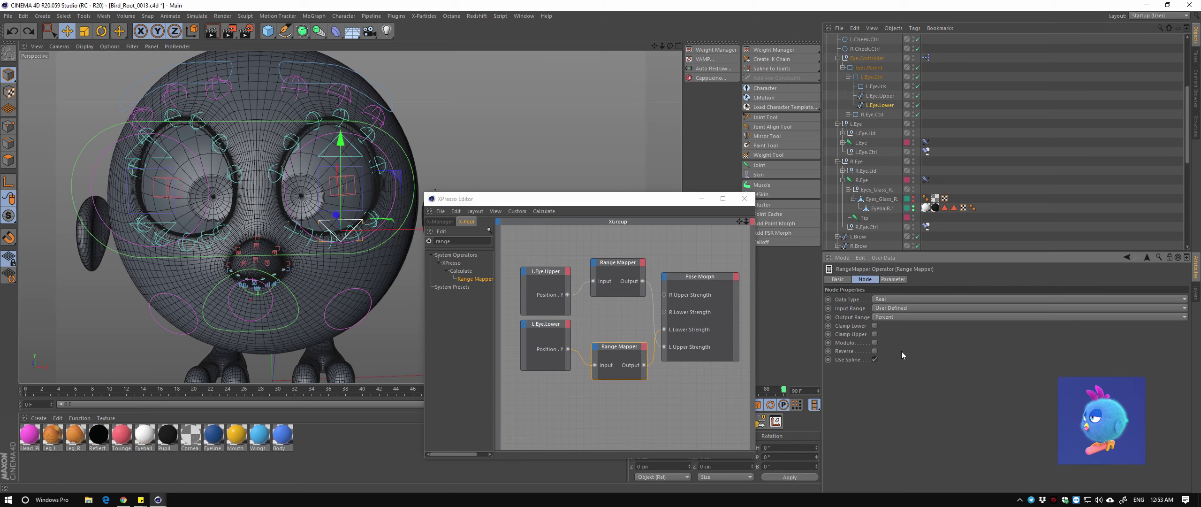
click(875, 333)
drag(340, 188, 340, 206)
mouse_move(357, 169)
alt+mouse_down()
mouse_move(388, 157)
mouse_move(389, 176)
alt+mouse_up()
drag(655, 200, 660, 102)
key(ctrl+z)
click(633, 167)
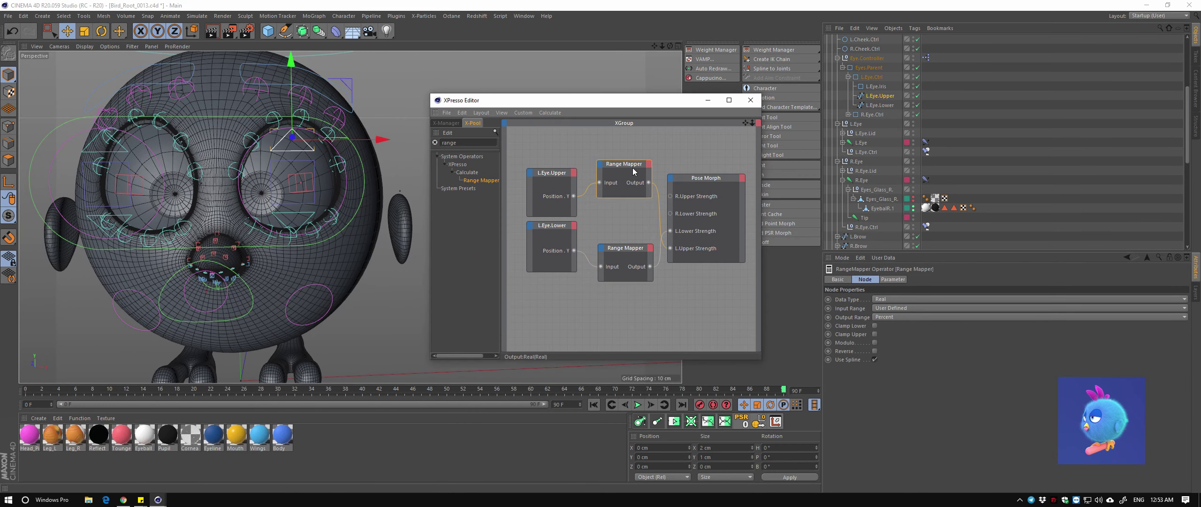
click(875, 333)
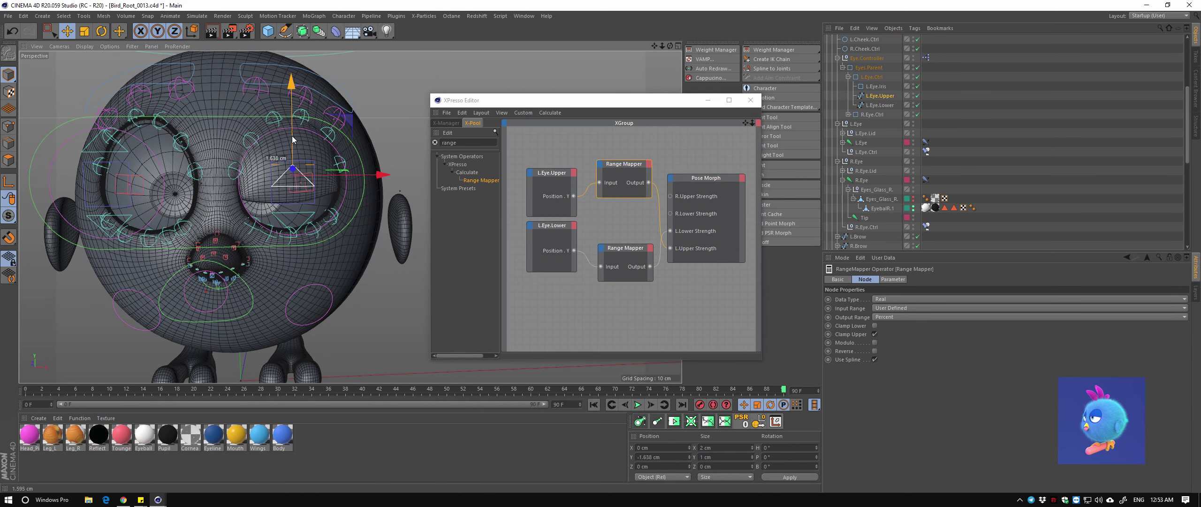
drag(291, 135, 292, 155)
key(ctrl+z)
click(874, 334)
mouse_move(304, 125)
mouse_down()
mouse_move(306, 163)
mouse_move(304, 141)
mouse_up()
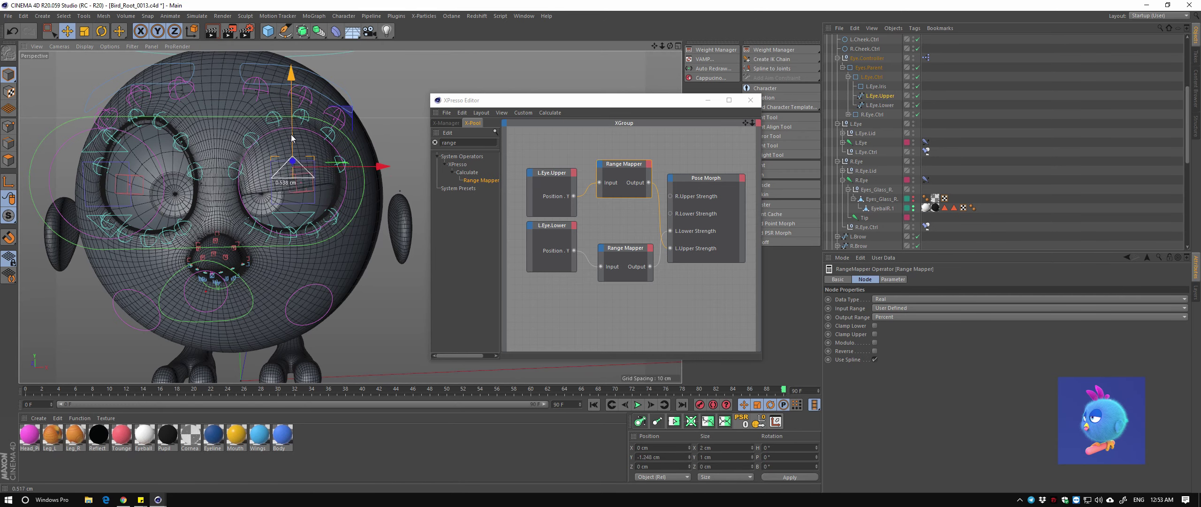
Inspect the mapper's input and output ranges while raising and lowering the eye control
scroll(286, 127, up, 2)
click(891, 280)
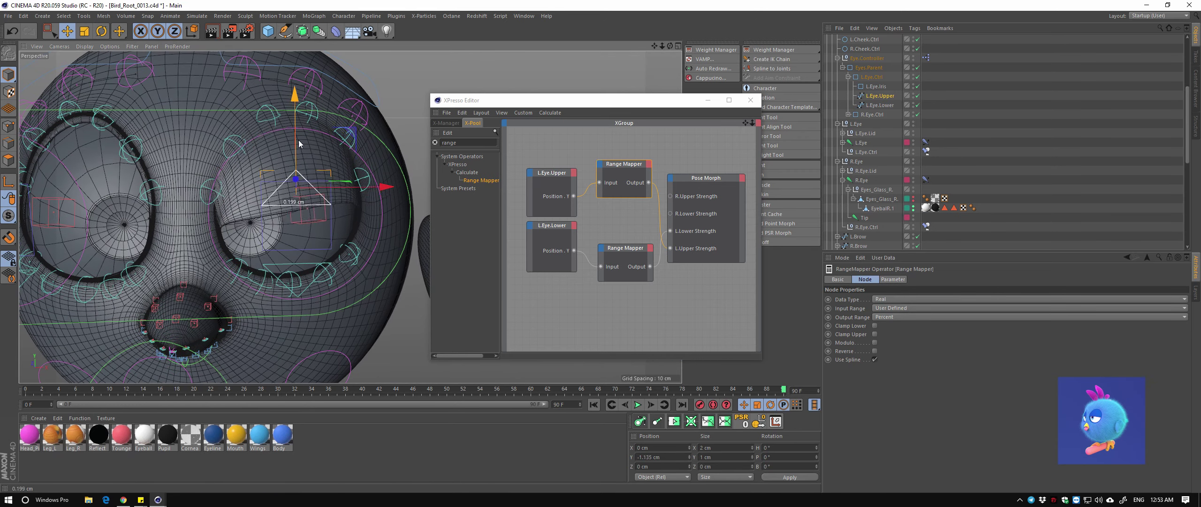
drag(298, 152, 285, 145)
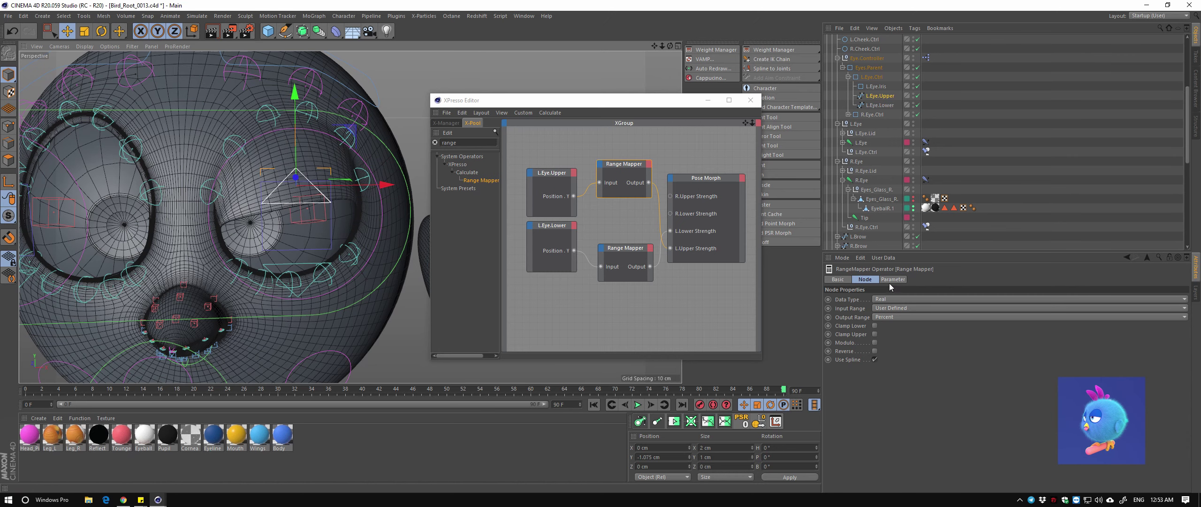
click(891, 280)
click(864, 280)
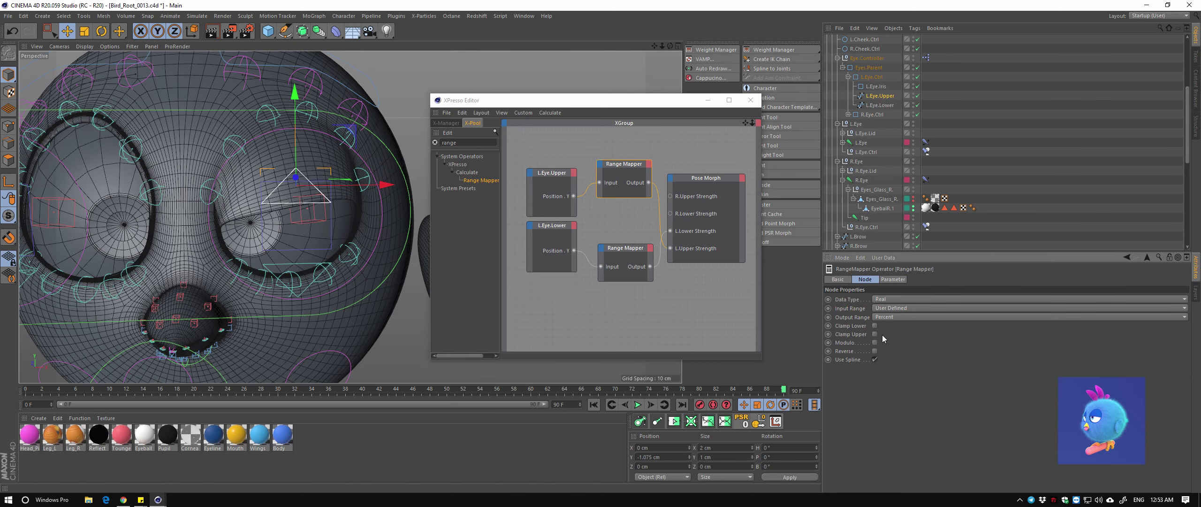
drag(299, 166, 301, 230)
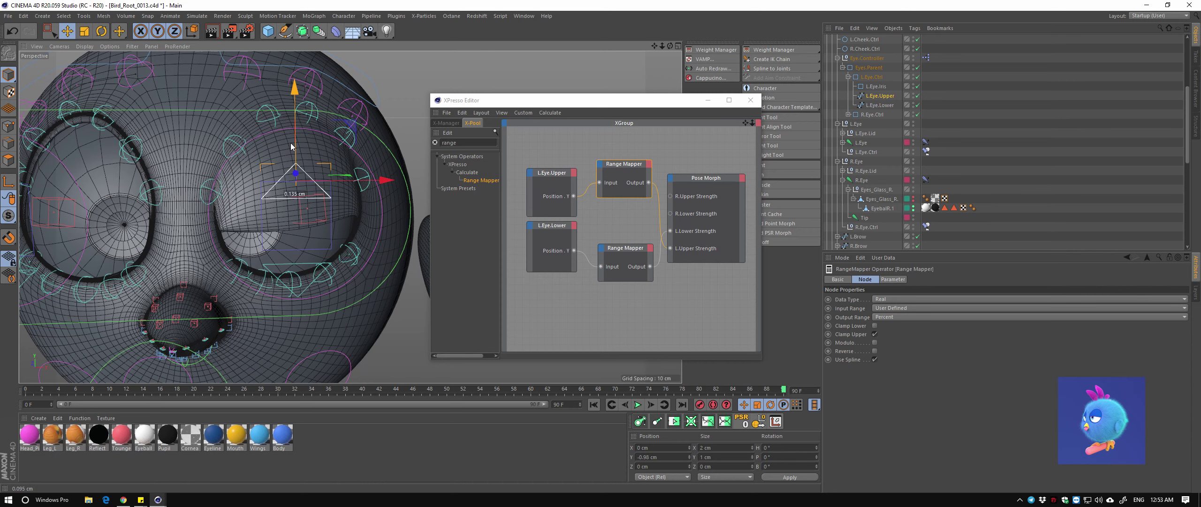
Try the mapper's upper and lower Clamp, Reverse and Modulo options, then switch them off
click(875, 334)
mouse_move(290, 183)
mouse_down()
mouse_move(298, 150)
mouse_move(304, 207)
mouse_move(292, 110)
mouse_up()
click(875, 325)
click(875, 351)
click(875, 351)
click(875, 325)
click(874, 342)
Reset the left eye and eyelid controls' positions to zero
click(747, 425)
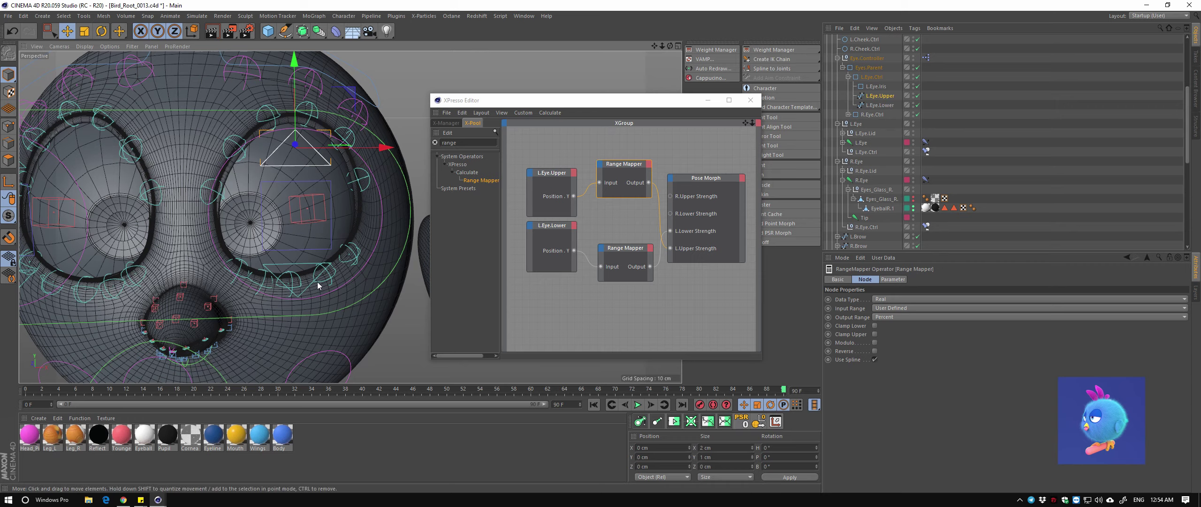
mouse_move(325, 244)
alt+mouse_down()
mouse_move(374, 188)
mouse_move(372, 162)
alt+mouse_up()
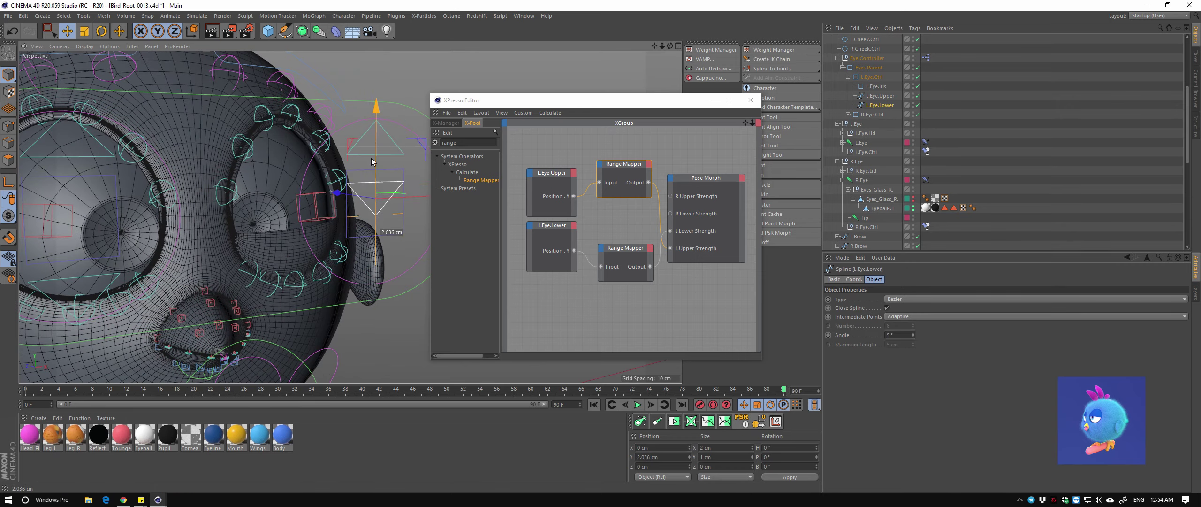
click(751, 424)
mouse_move(376, 207)
alt+mouse_down()
mouse_move(358, 182)
mouse_move(337, 222)
mouse_move(351, 215)
mouse_move(305, 188)
mouse_move(297, 200)
alt+mouse_up()
click(359, 182)
click(740, 424)
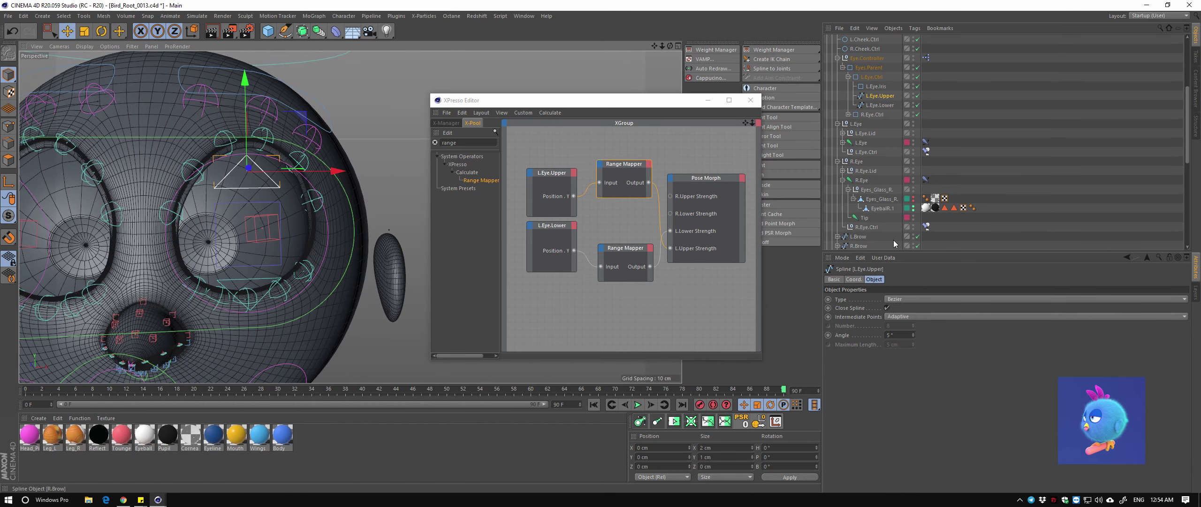
click(854, 280)
alt+drag(338, 216, 277, 237)
scroll(289, 240, down, 3)
alt+middle_drag(714, 199, 702, 187)
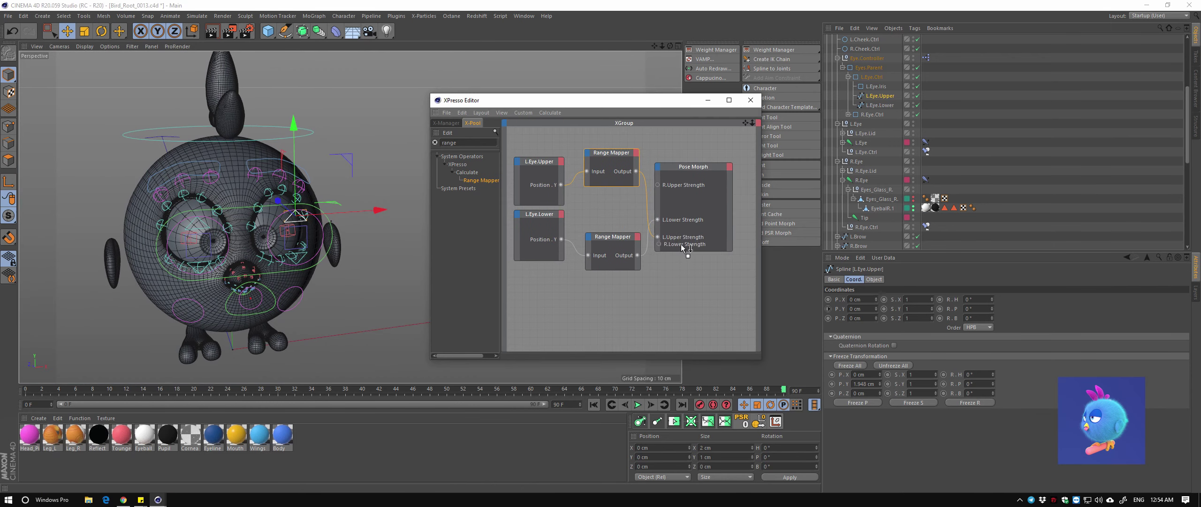
Add R.Eye.Upper to the XPresso graph and duplicate the Range Mappers for the right eye
drag(682, 244, 685, 245)
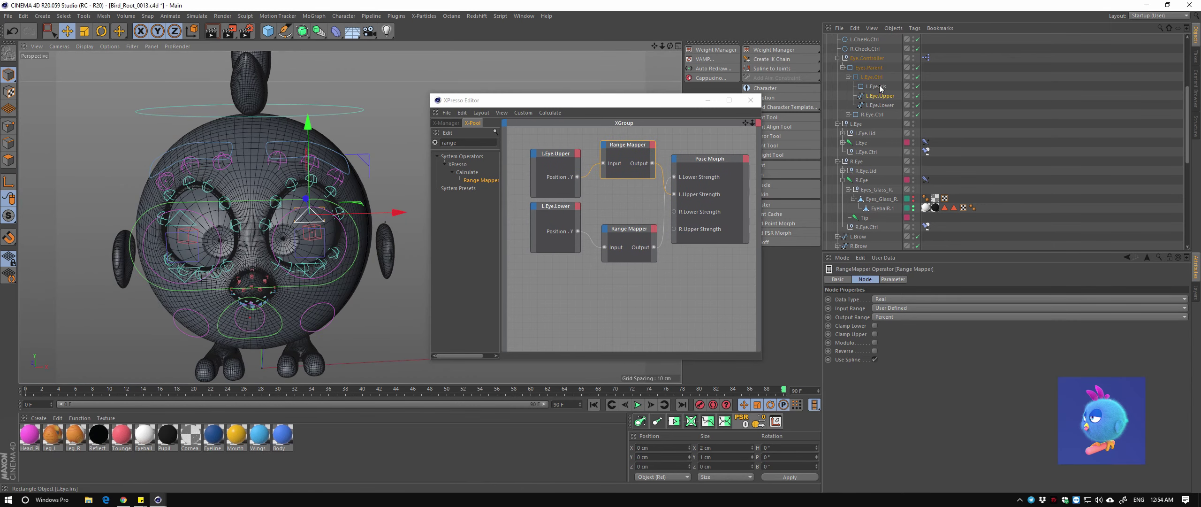
click(849, 114)
click(882, 133)
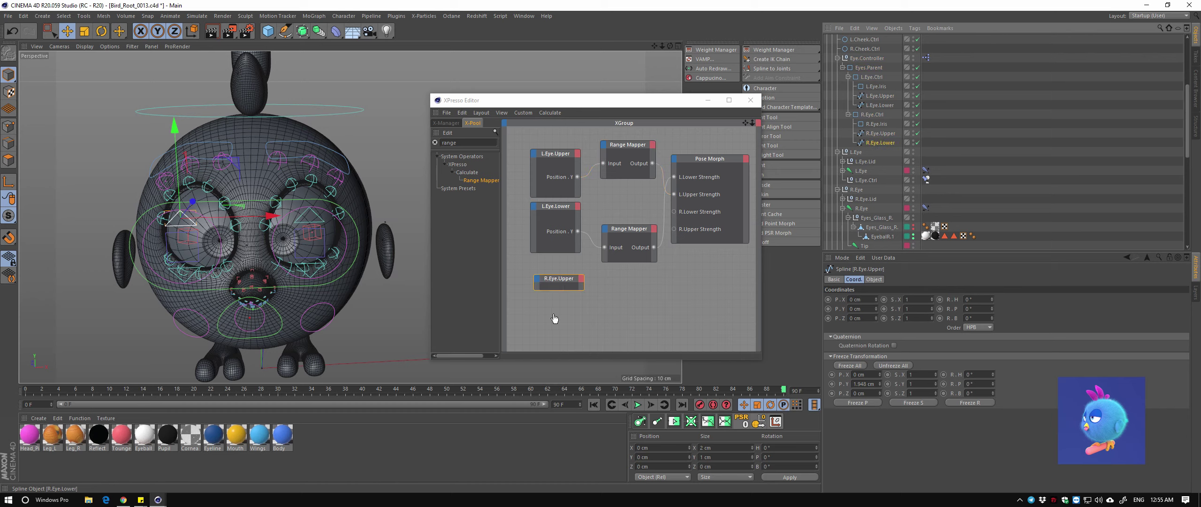
drag(554, 318, 554, 334)
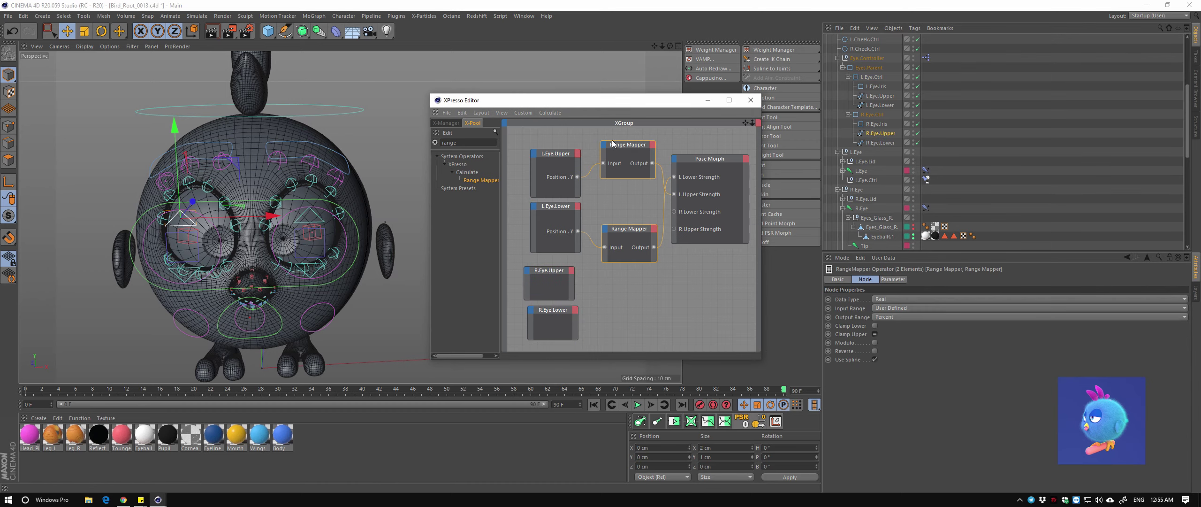
ctrl+drag(629, 229, 635, 285)
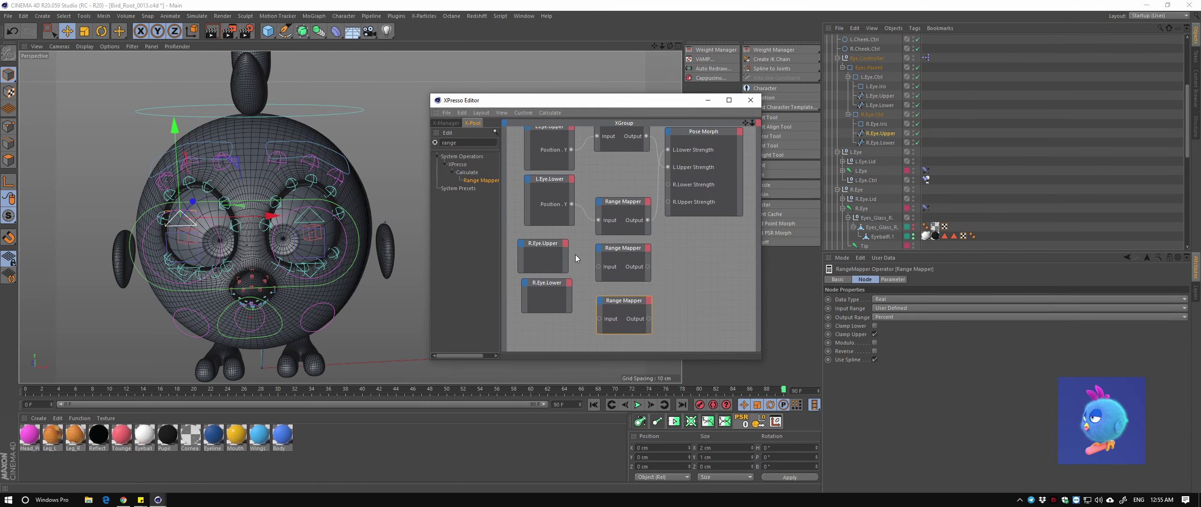
Connect R.Eye.Lower's Position.Y to a new mapper, then test-move and reset the right upper control
key(Down)
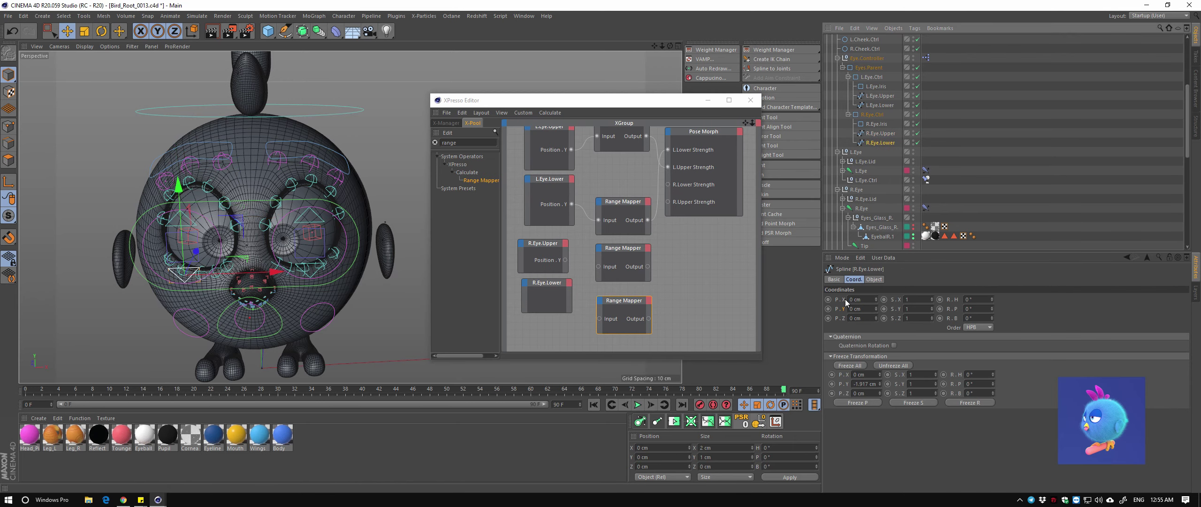
drag(565, 260, 568, 261)
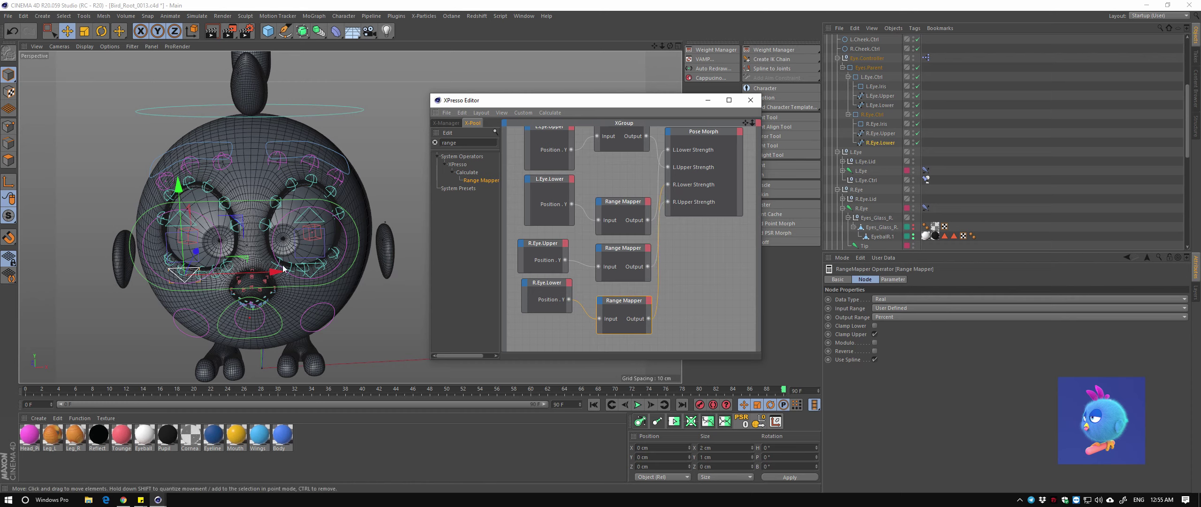
scroll(283, 268, up, 3)
mouse_move(233, 210)
mouse_down()
mouse_move(155, 174)
mouse_move(299, 298)
mouse_move(291, 310)
mouse_up()
click(144, 168)
key(ctrl+z)
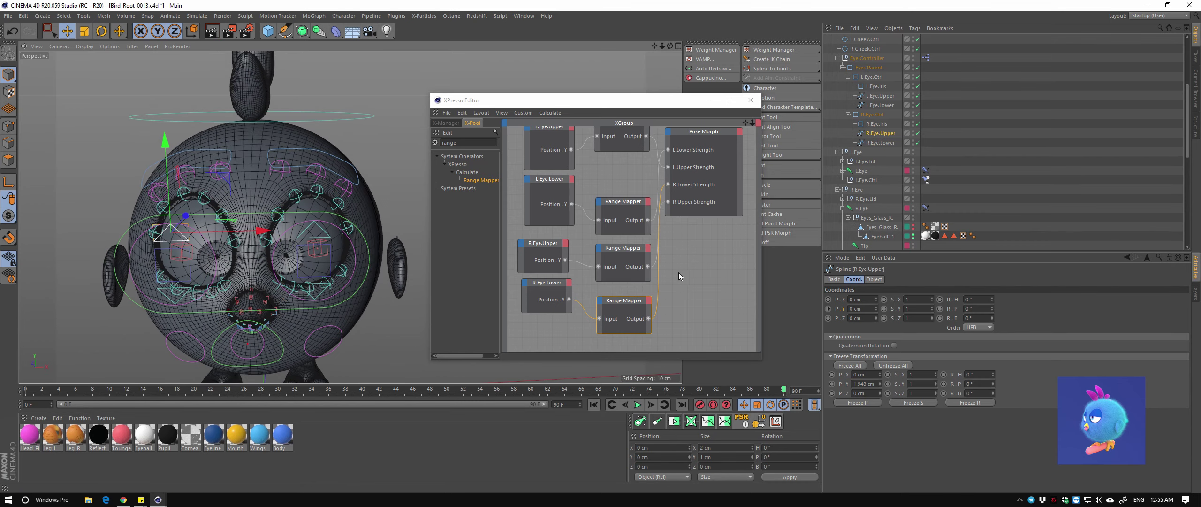
scroll(680, 276, down, 3)
scroll(385, 239, up, 3)
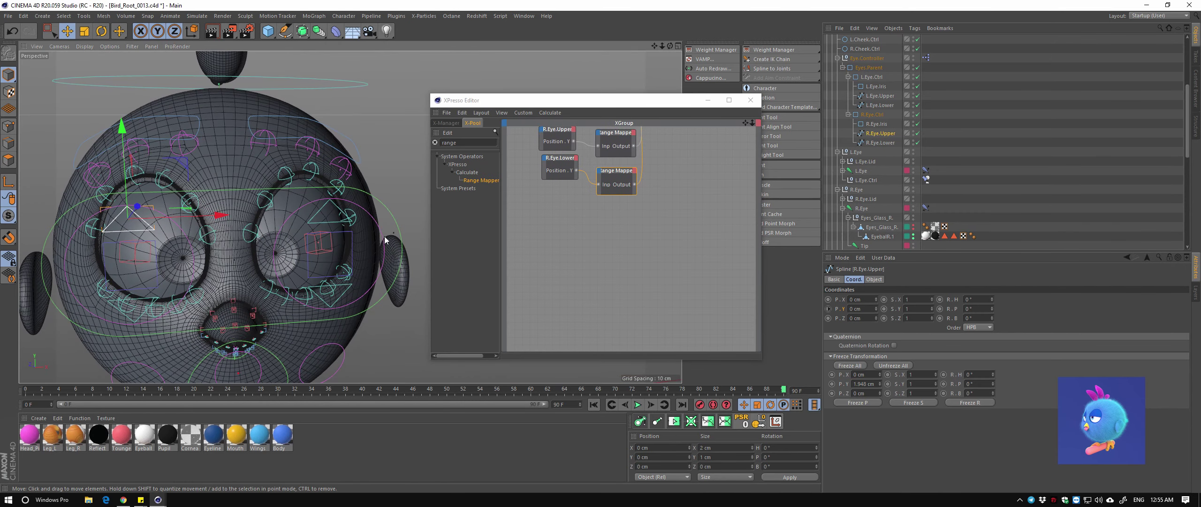
Select the L.Eye.Ctrl node in the XPresso graph
click(385, 240)
alt+drag(385, 239, 357, 244)
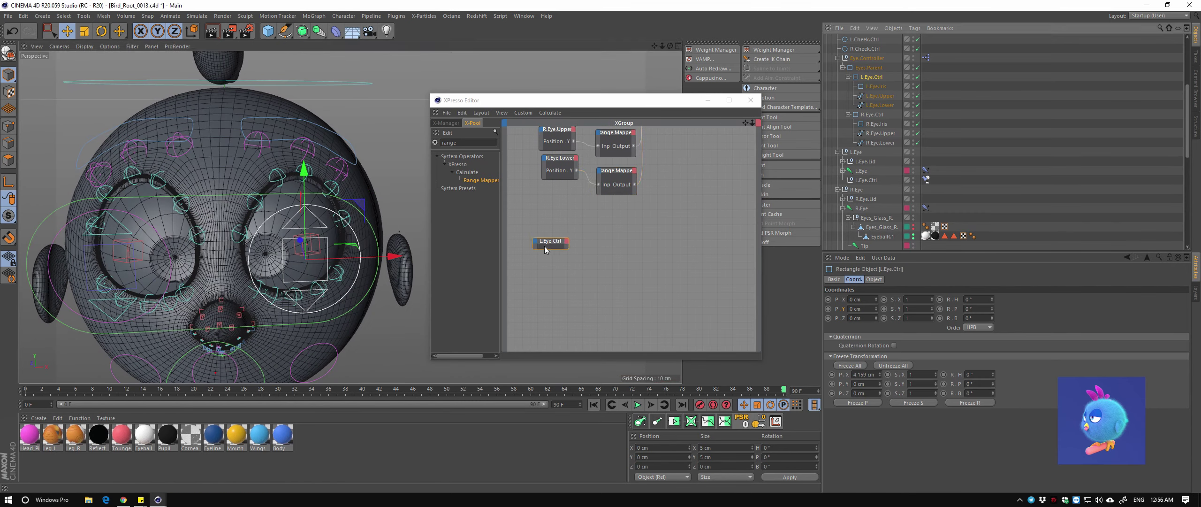
click(548, 266)
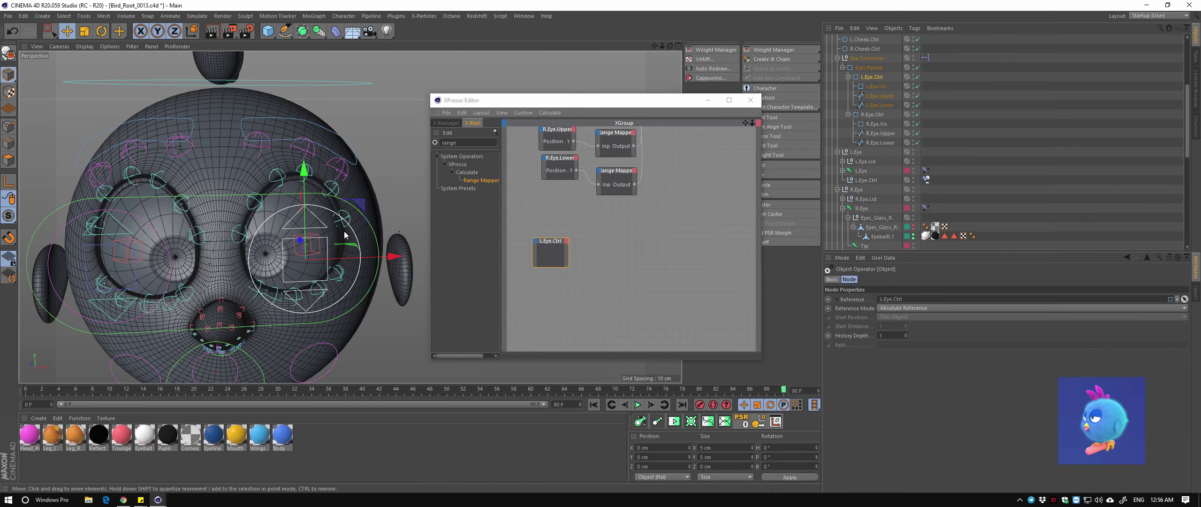
alt+drag(338, 234, 632, 246)
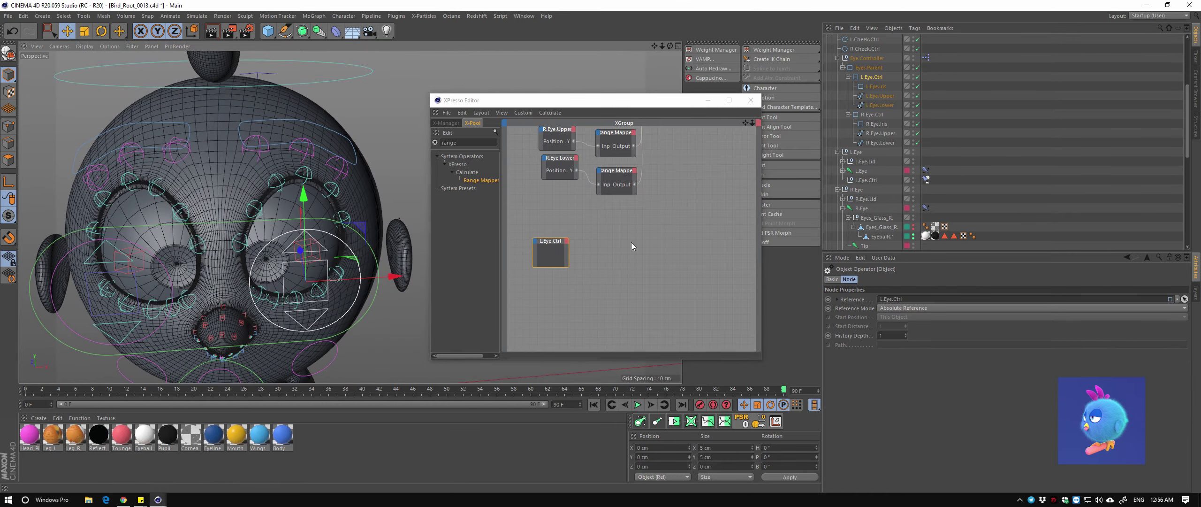
Select Eye.Controller in rotate mode, then select both eyes' Constraint tags together
click(872, 59)
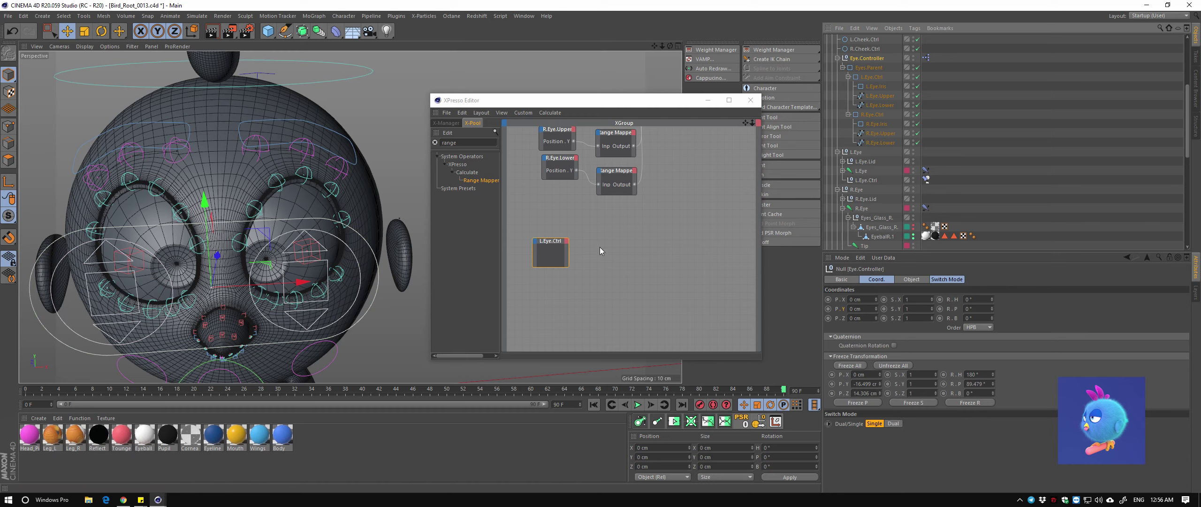
key(r)
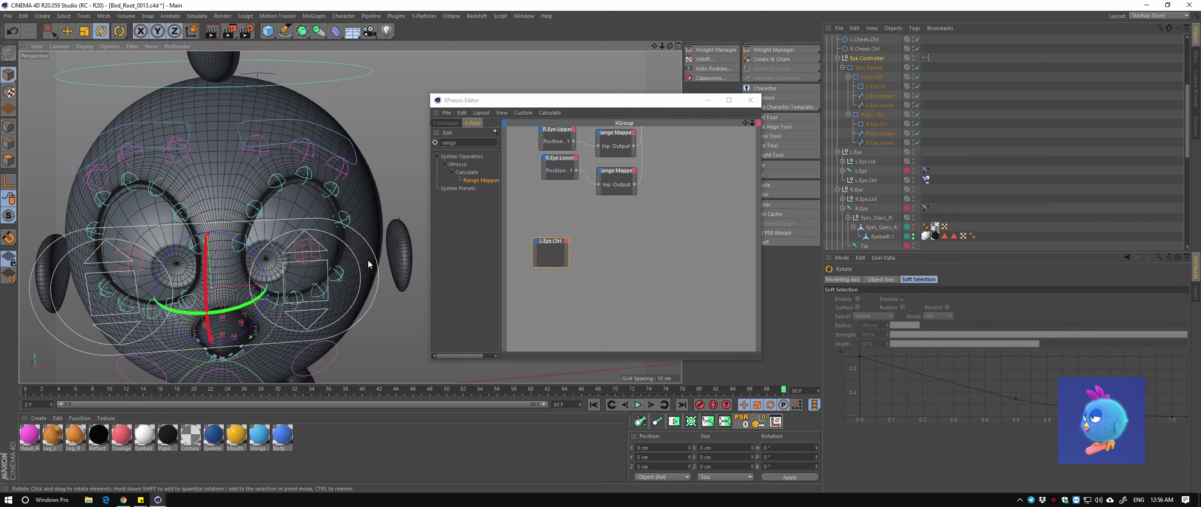
click(368, 264)
alt+drag(368, 264, 348, 208)
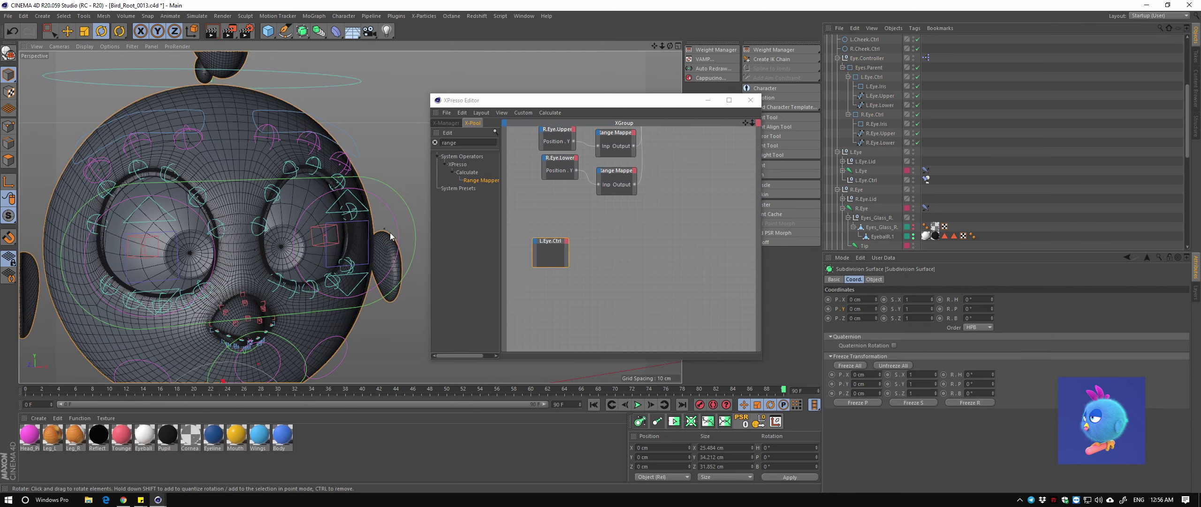
scroll(945, 178, down, 4)
click(926, 67)
ctrl+click(925, 142)
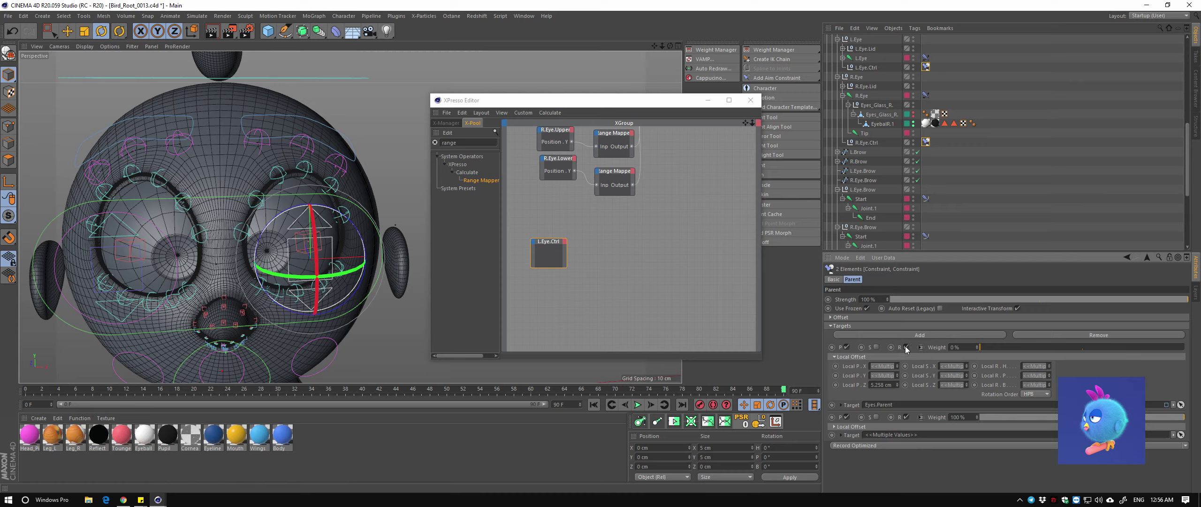
Undo the trial L.Eye.Iris rotation, then select L.Eye.Iris, L.Eye.Upper and L.Eye.Lower in move mode
mouse_move(356, 204)
alt+mouse_down()
mouse_move(384, 223)
mouse_move(375, 206)
mouse_move(352, 223)
mouse_move(403, 244)
mouse_move(340, 263)
mouse_move(392, 261)
mouse_move(345, 263)
alt+mouse_up()
click(349, 217)
key(ctrl+z)
key(ctrl+z)
key(e)
key(ctrl+z)
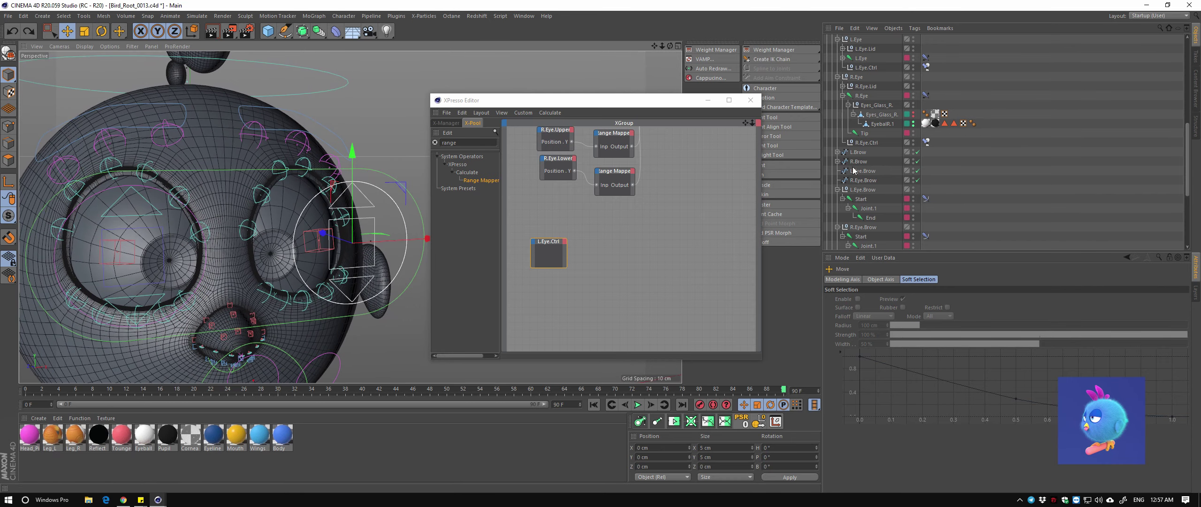
click(374, 220)
mouse_move(375, 221)
alt+mouse_down()
mouse_move(329, 212)
mouse_move(360, 214)
alt+mouse_up()
scroll(893, 156, up, 5)
shift+click(878, 105)
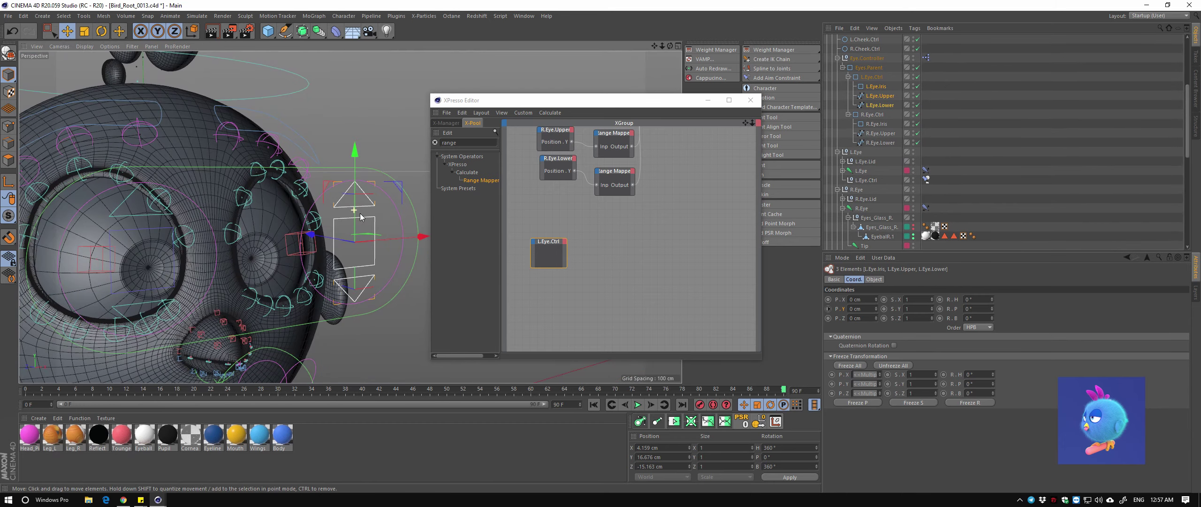
Group each eye's iris and lid shapes under a new null with Alt+G
key(alt+g)
click(883, 126)
shift+click(876, 105)
key(alt+g)
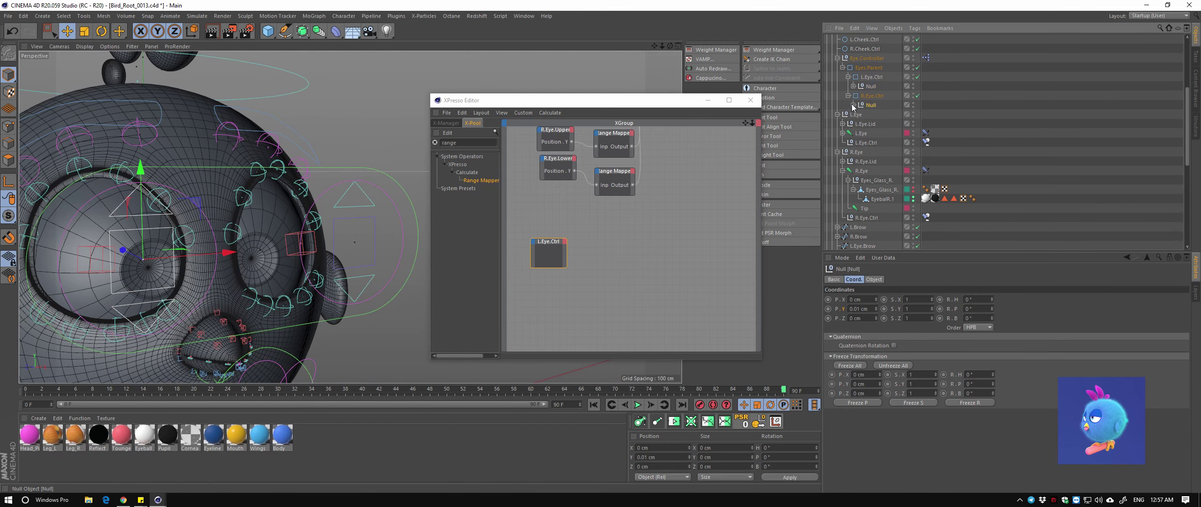
click(854, 87)
click(872, 86)
Set the left eye null's display to Circle with a 1.8 cm radius
click(874, 280)
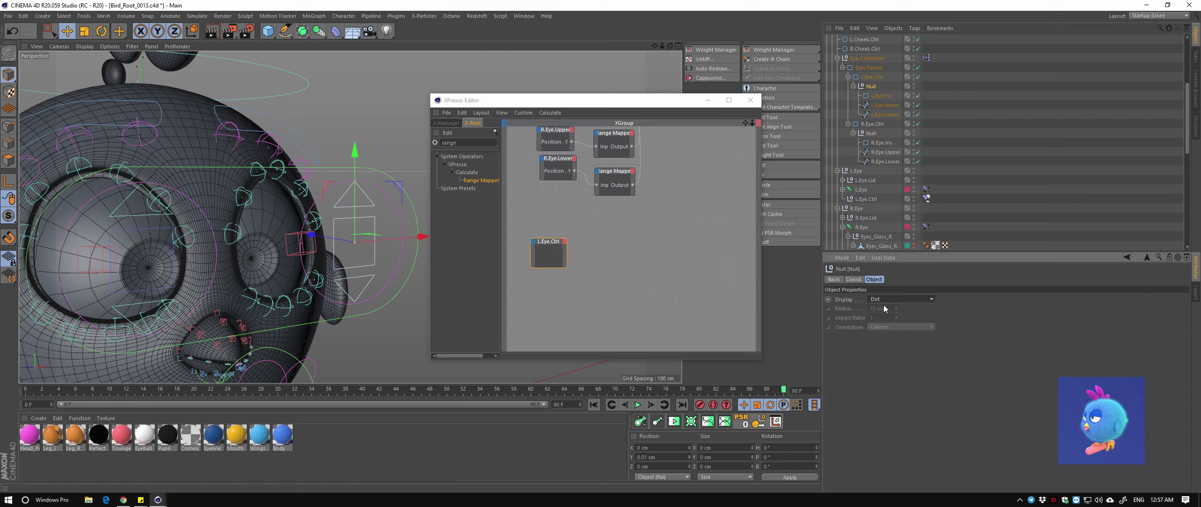
click(891, 300)
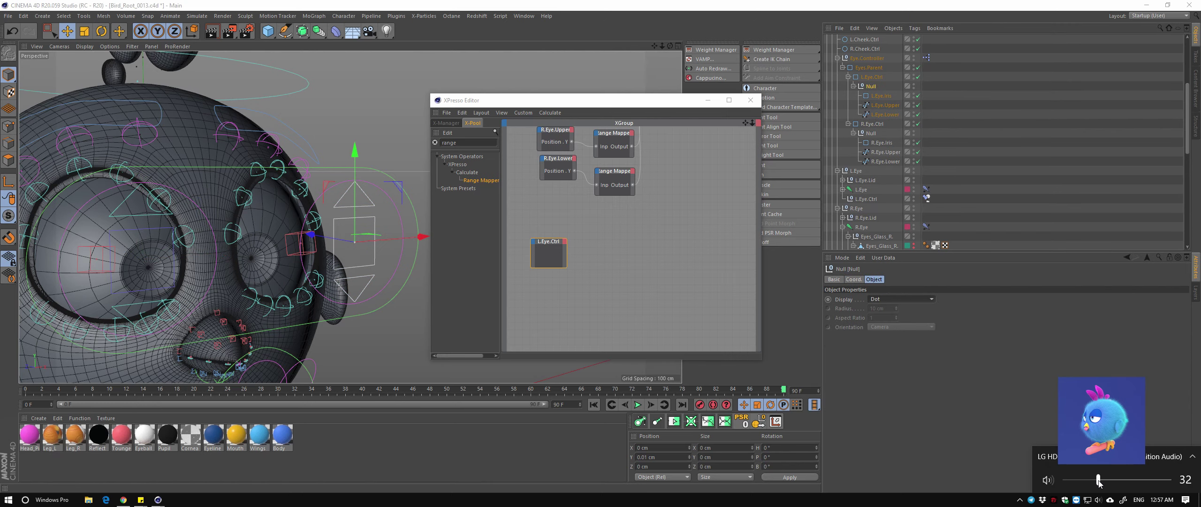
click(894, 298)
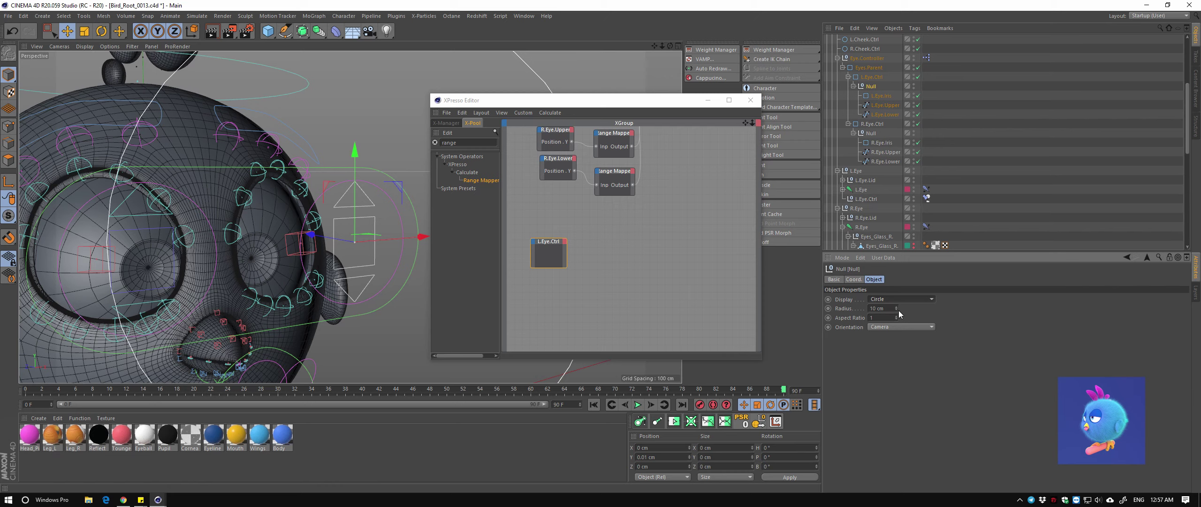
drag(899, 311, 899, 315)
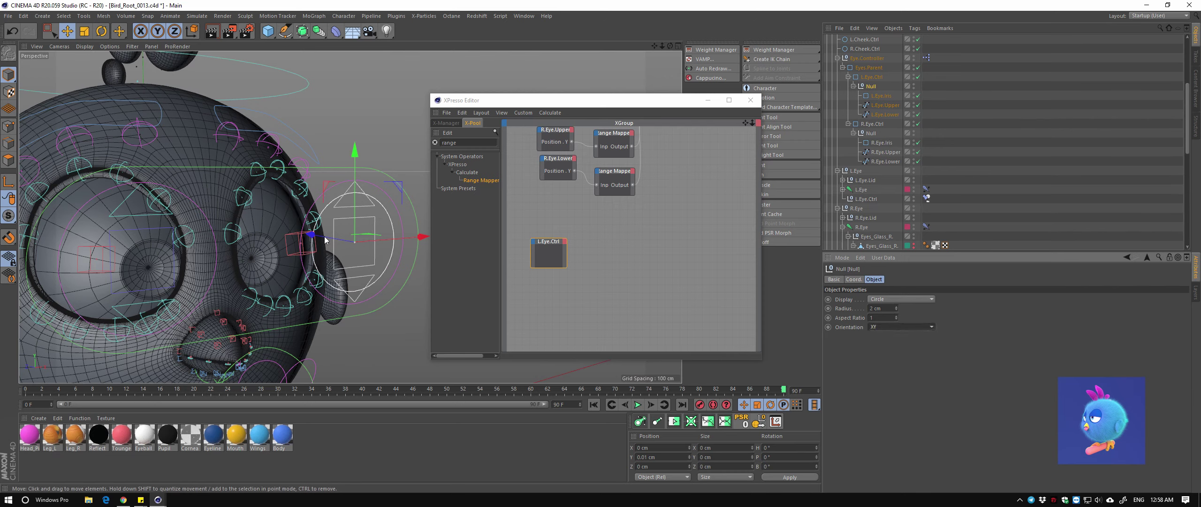
alt+drag(326, 240, 342, 237)
drag(899, 311, 895, 309)
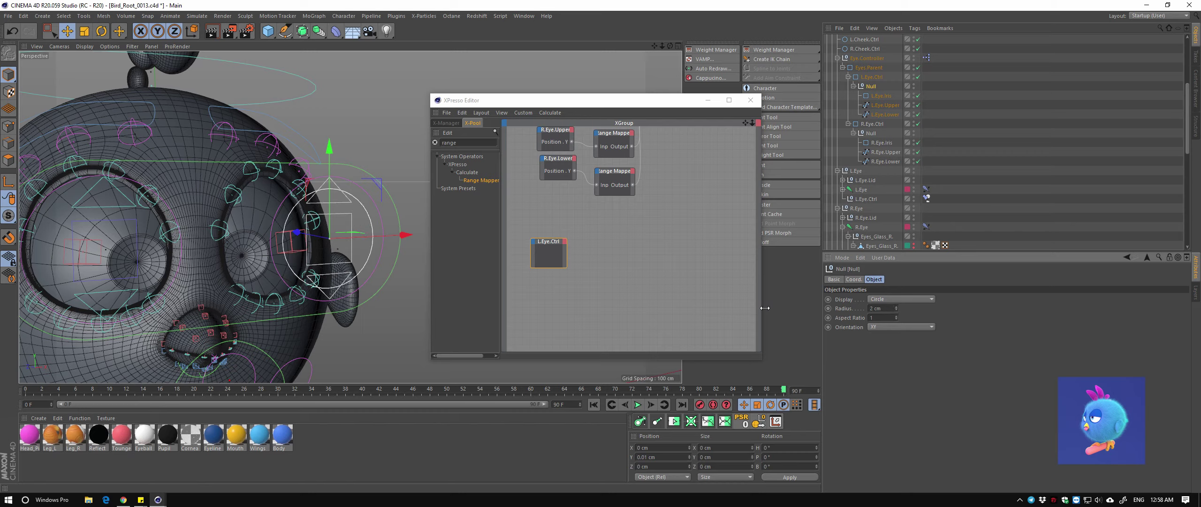
scroll(340, 268, up, 3)
scroll(341, 268, up, 3)
scroll(341, 269, down, 3)
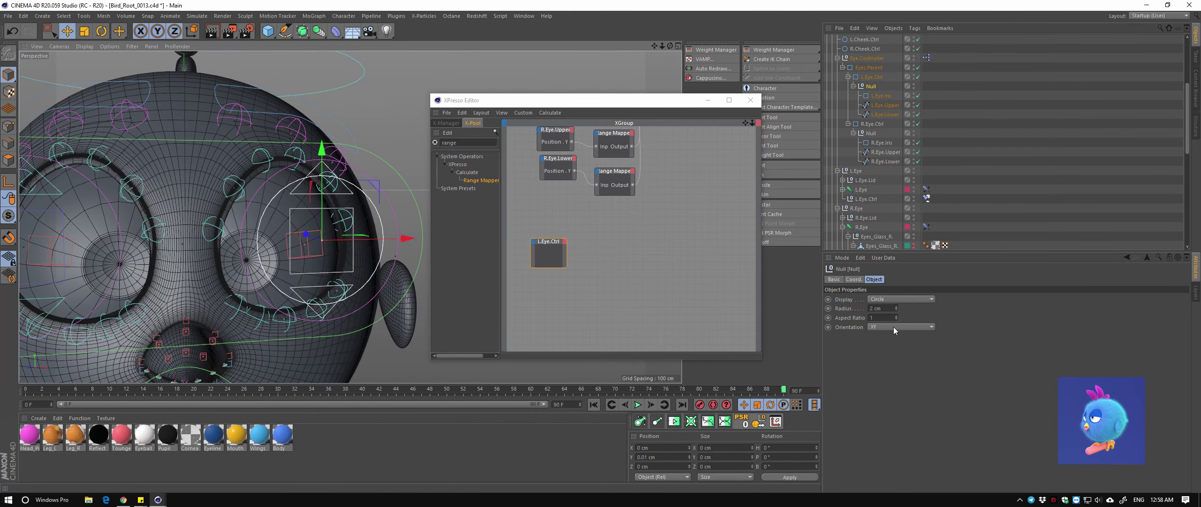
drag(896, 309, 813, 309)
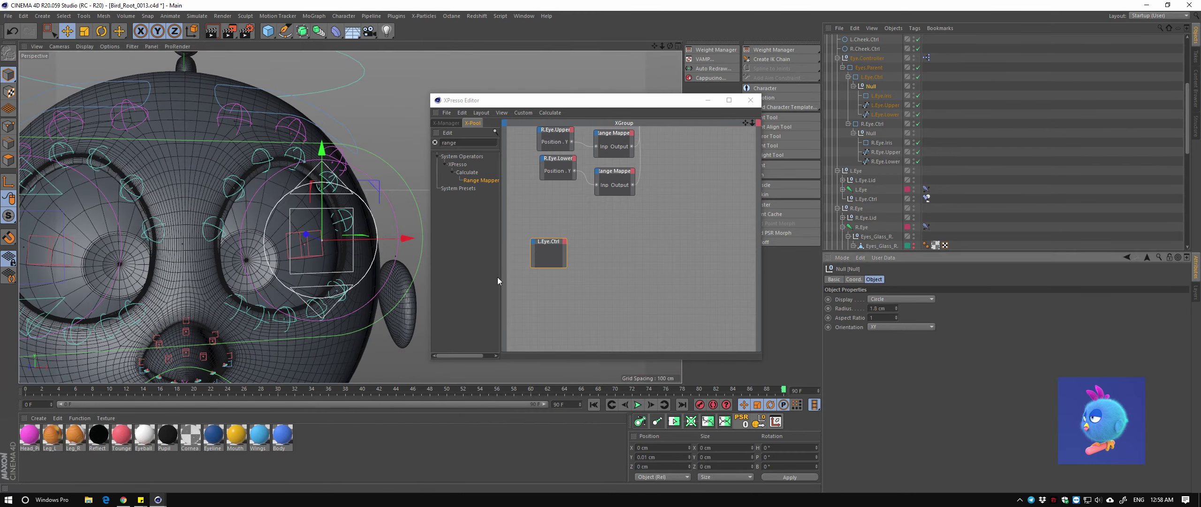
scroll(330, 245, up, 2)
scroll(370, 264, up, 2)
scroll(389, 249, up, 2)
scroll(406, 234, up, 2)
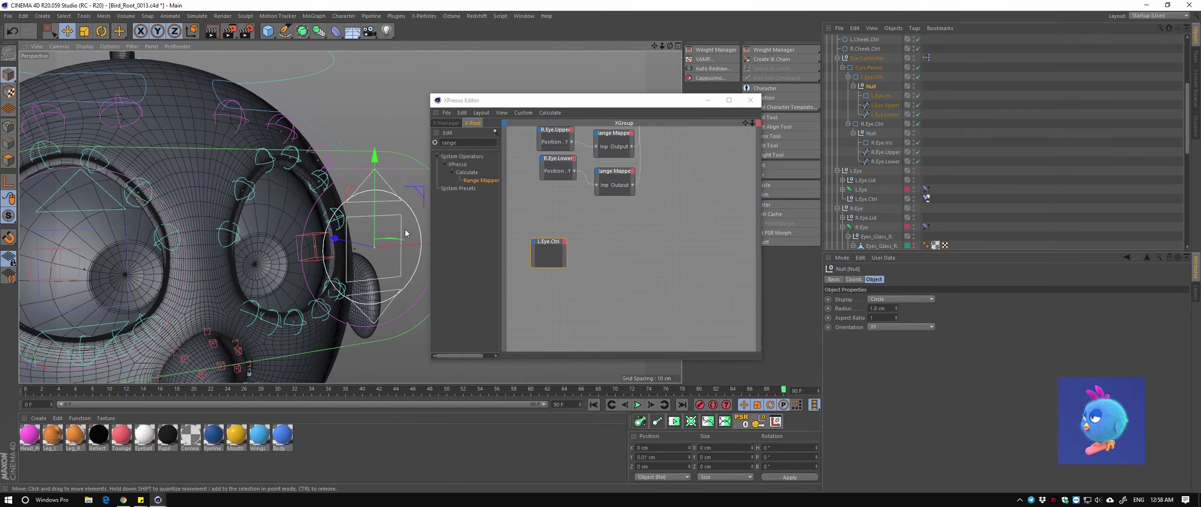
scroll(387, 324, down, 3)
Rename the eye nulls L.Eye.Rotae and R.Eye.Rotae
key(r)
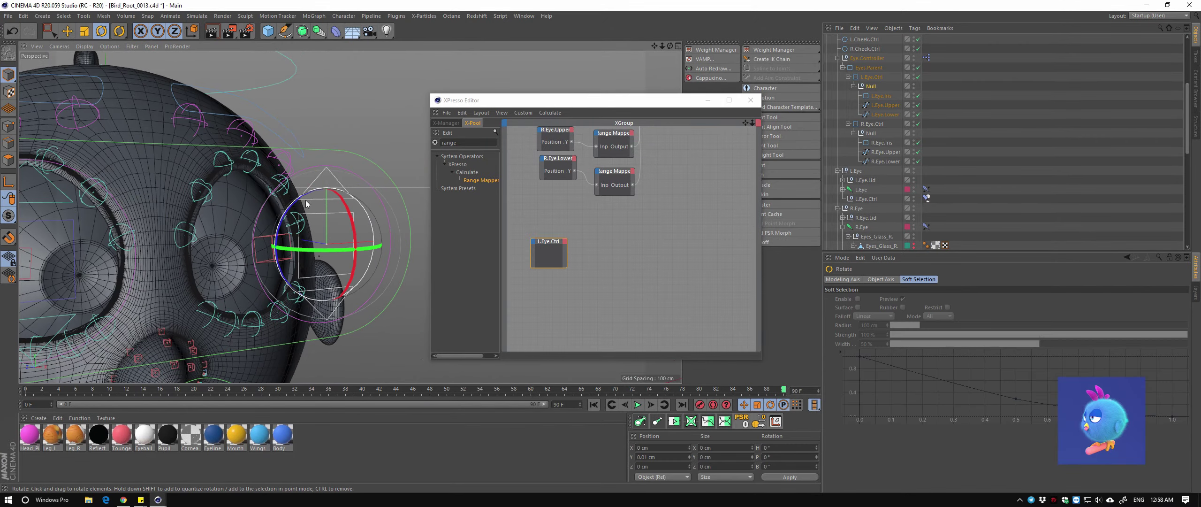
double_click(872, 86)
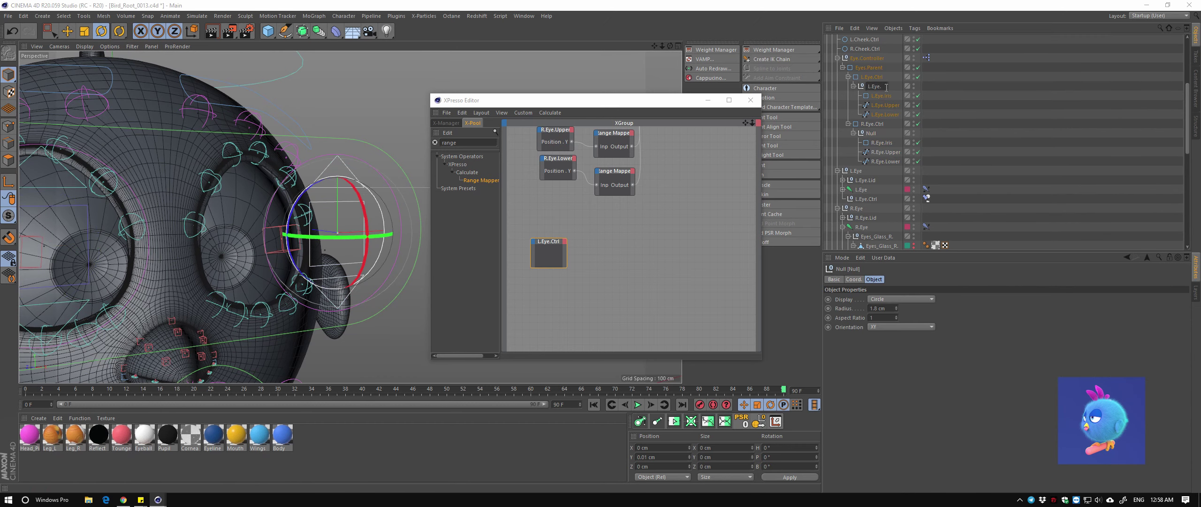
text(Rotae)
key(Return)
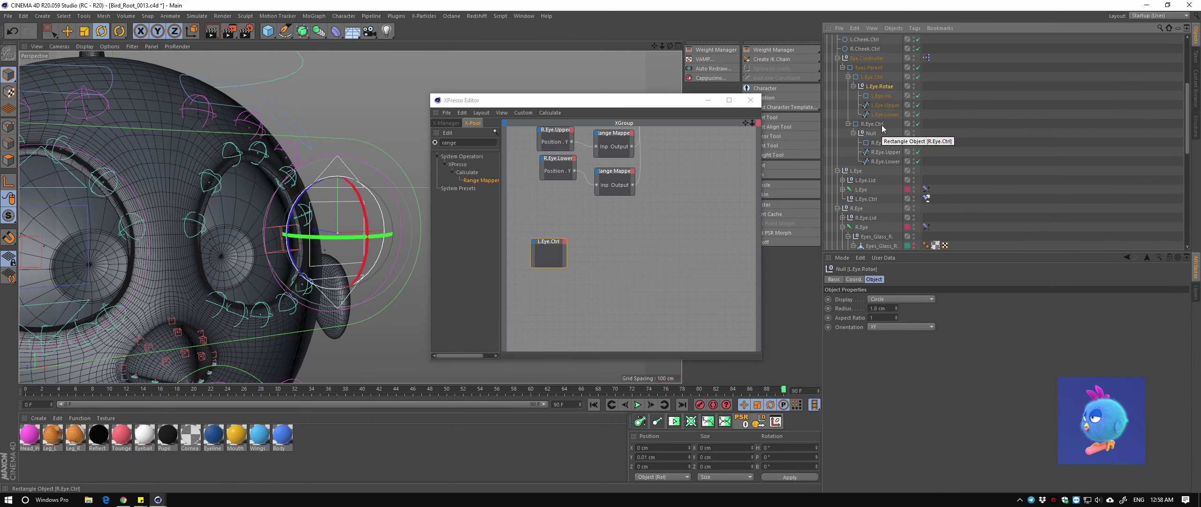
double_click(873, 132)
text(R.Eye.Rotae)
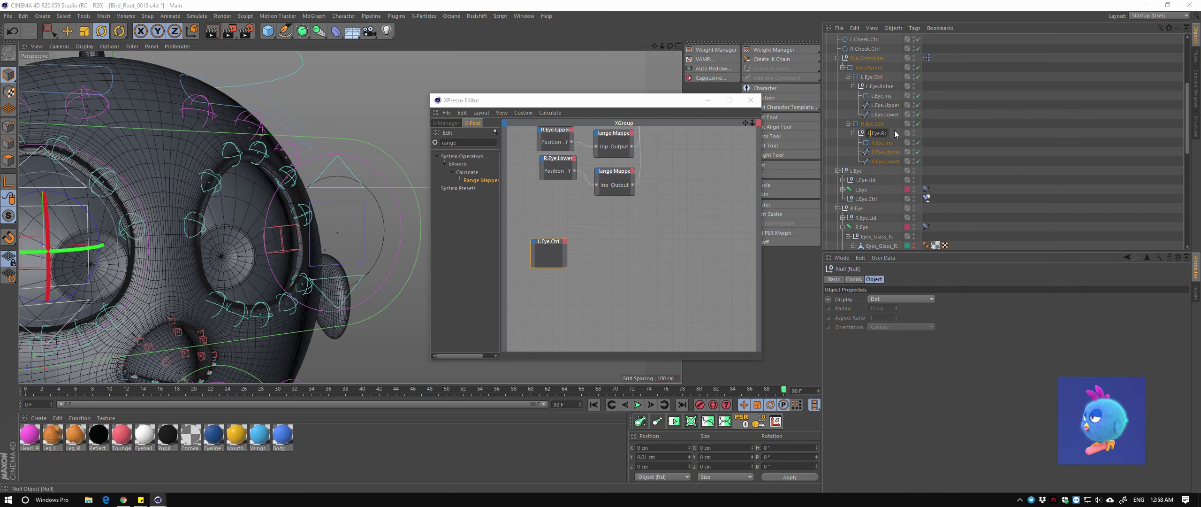
key(Return)
Copy L.Eye.Rotae's circle display settings onto R.Eye.Rotae
click(879, 86)
right_click(850, 327)
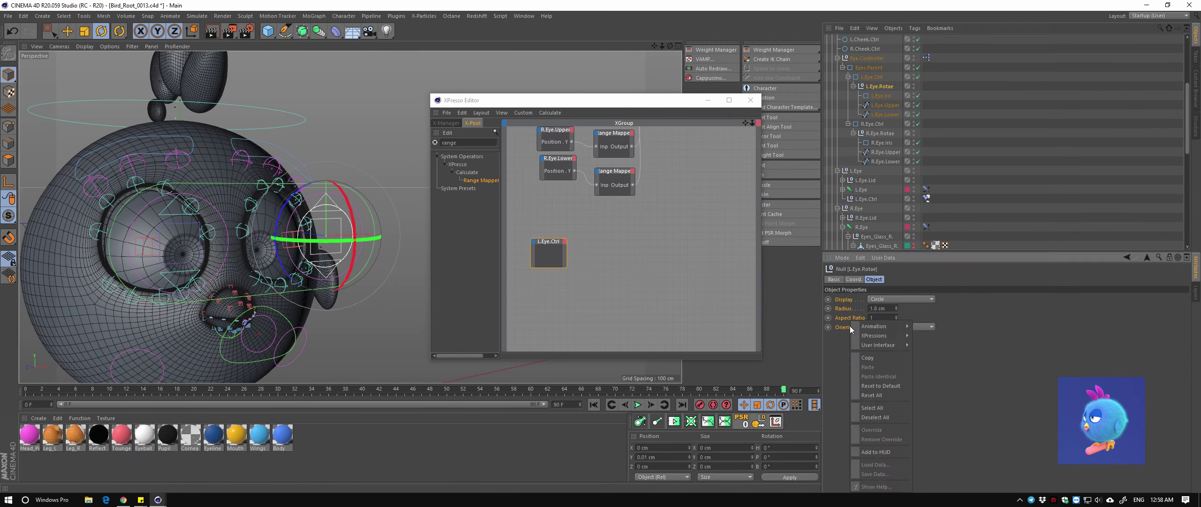
key(Escape)
click(880, 133)
click(887, 299)
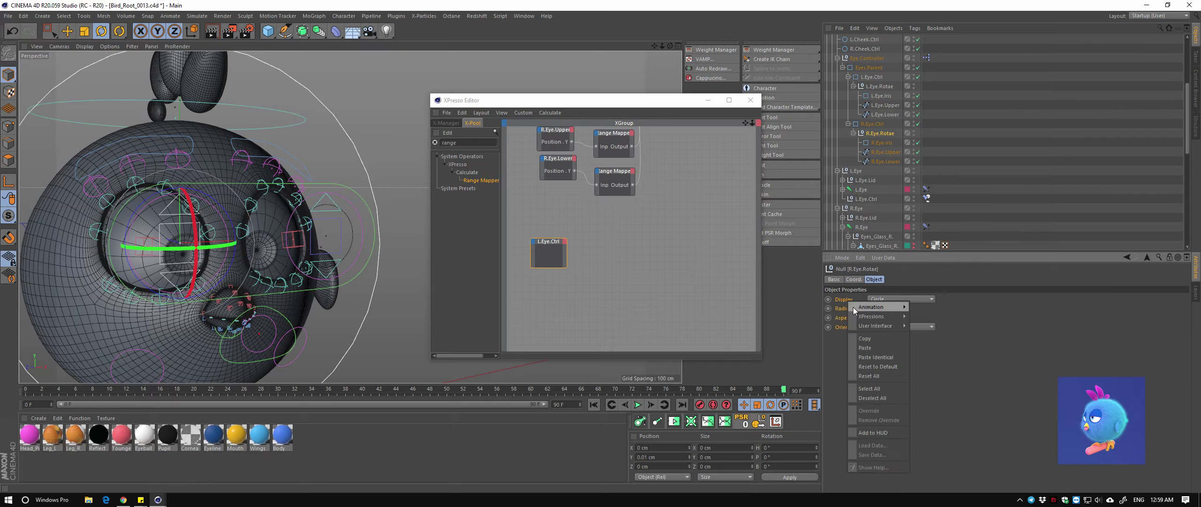
click(883, 346)
Select L.Eye.Rotae and remove the L.Eye.Ctrl node from the XPresso graph
mouse_move(281, 226)
alt+mouse_down()
mouse_move(334, 245)
mouse_move(668, 191)
alt+mouse_up()
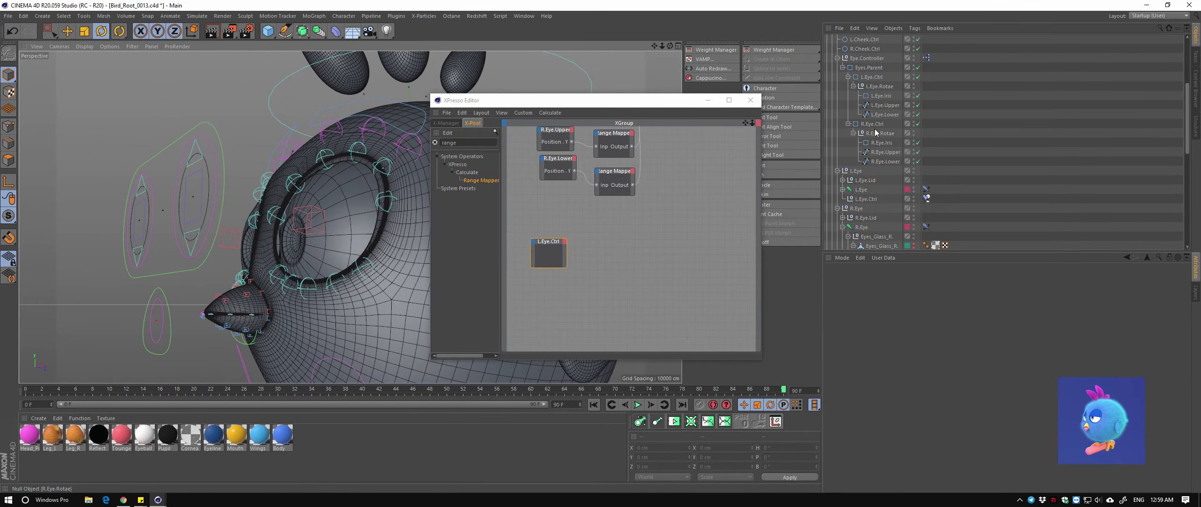
mouse_move(329, 211)
alt+mouse_down()
mouse_move(298, 188)
mouse_move(328, 202)
alt+mouse_up()
click(309, 183)
shift+click(885, 114)
ctrl+click(880, 133)
shift+click(885, 161)
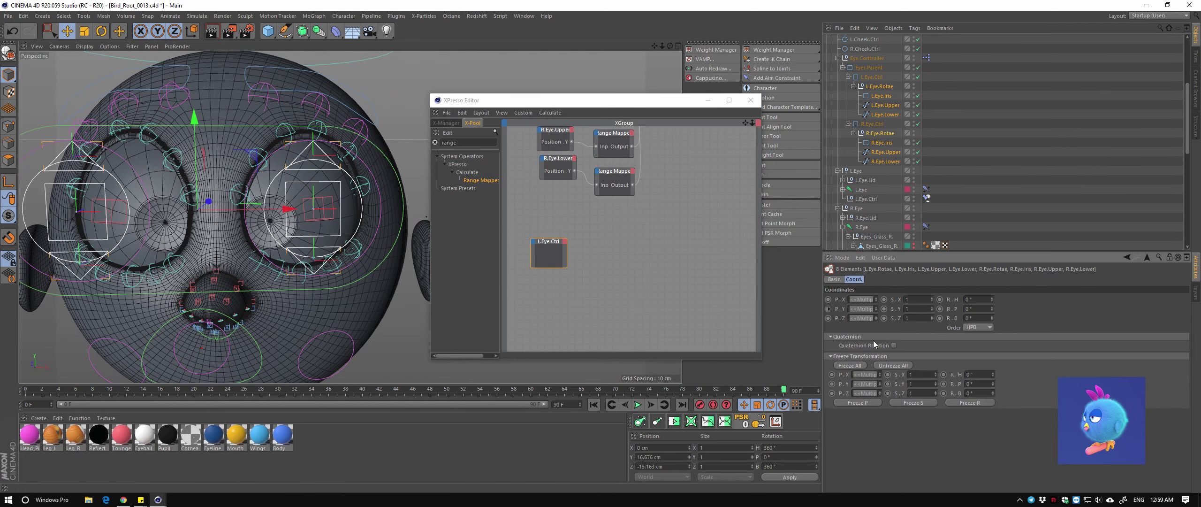
click(296, 213)
key(Delete)
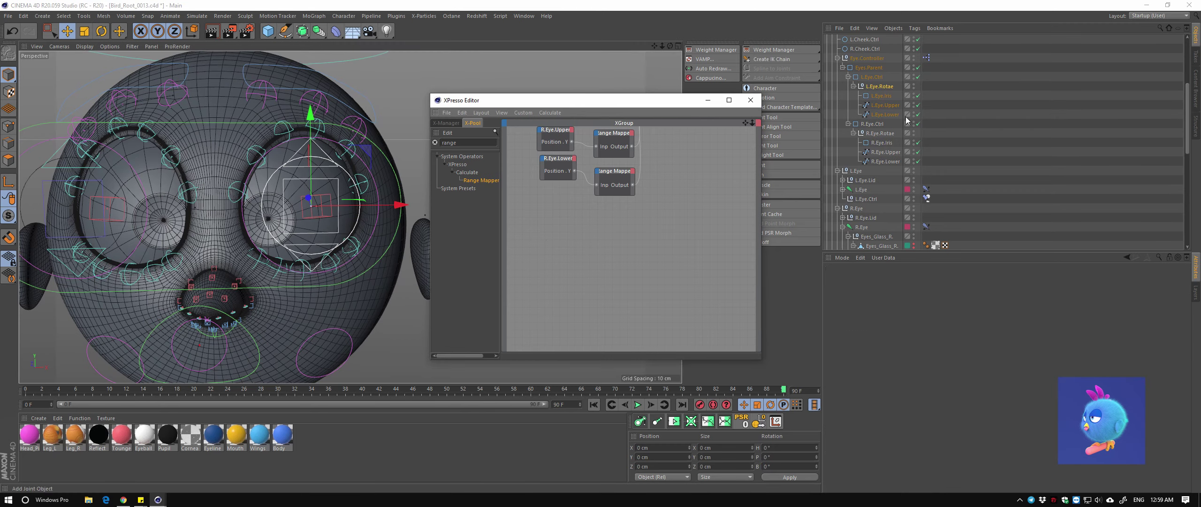
Add L.Eye.Rotae and R.Eye.Rotae to the XPresso graph as nodes
drag(880, 87, 556, 223)
click(880, 134)
click(566, 253)
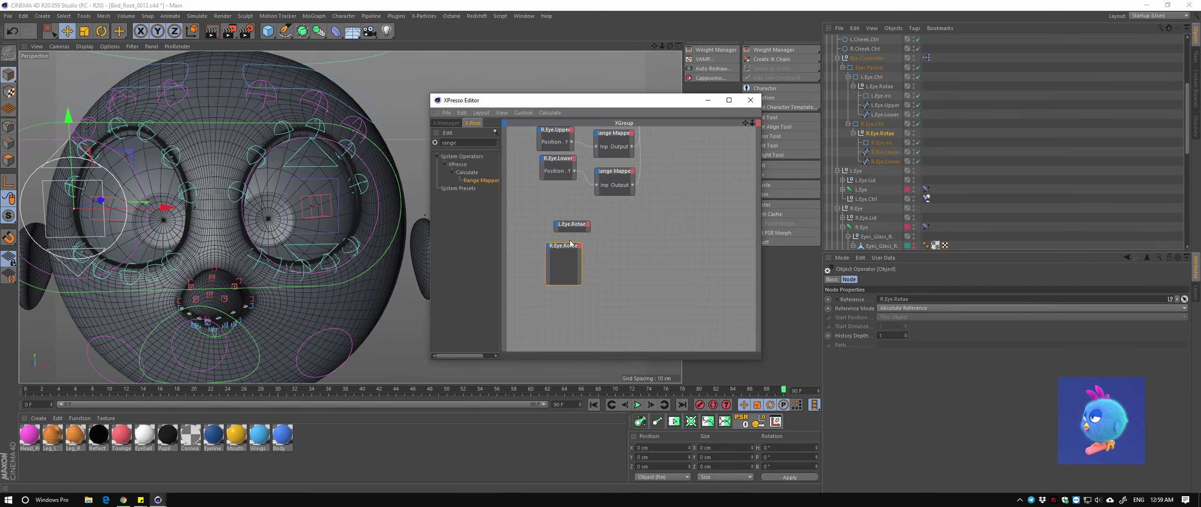
drag(558, 222, 566, 227)
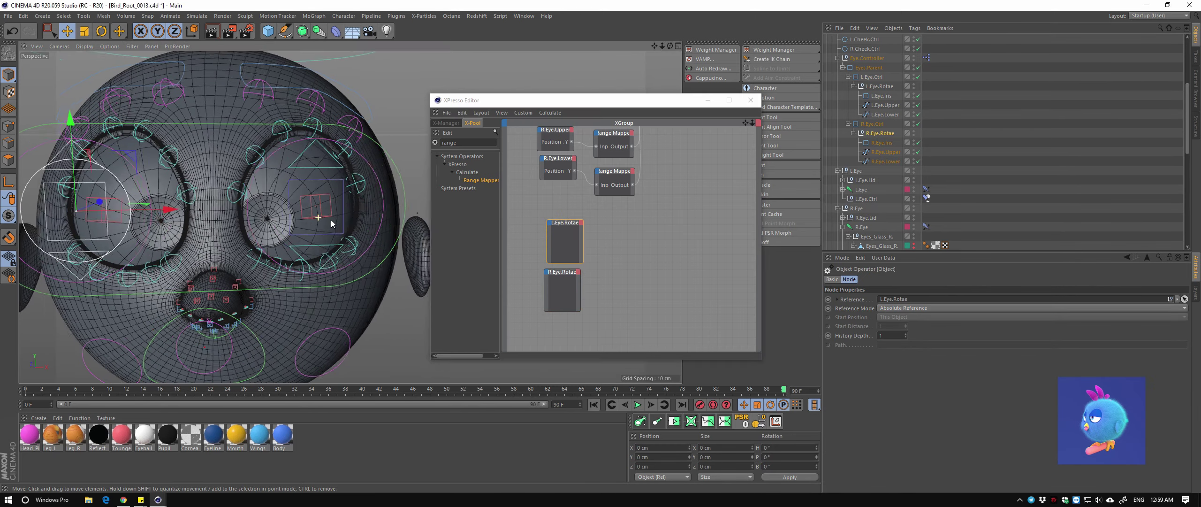
Test-rotate the L.Eye eyeball joint, undo it, and add L.Eye to the XPresso graph
scroll(913, 146, up, 5)
scroll(887, 155, down, 5)
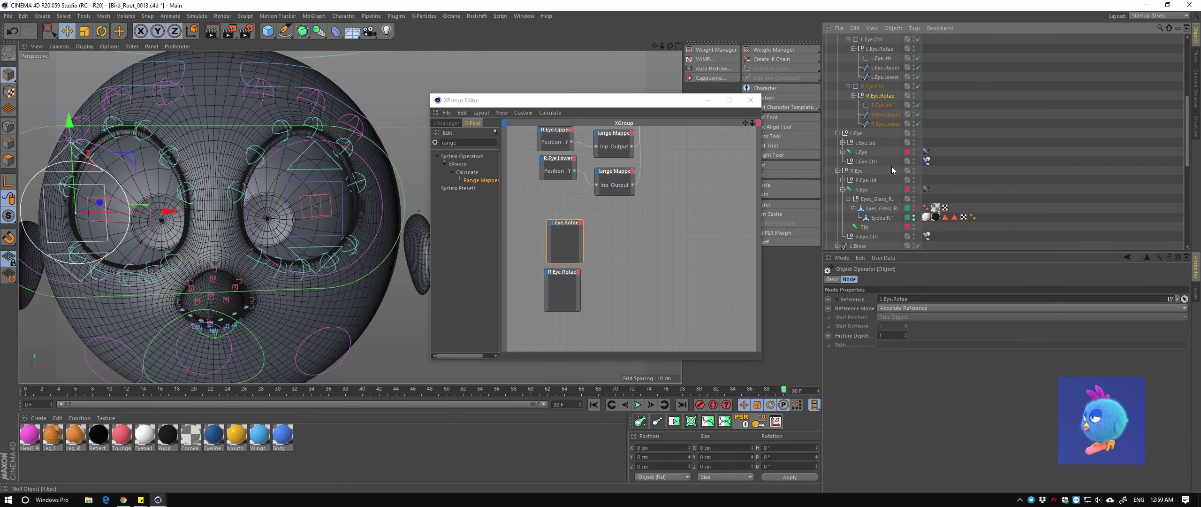
click(875, 152)
alt+drag(234, 211, 335, 175)
key(r)
key(ctrl+z)
key(ctrl+shift+z)
drag(861, 151, 673, 237)
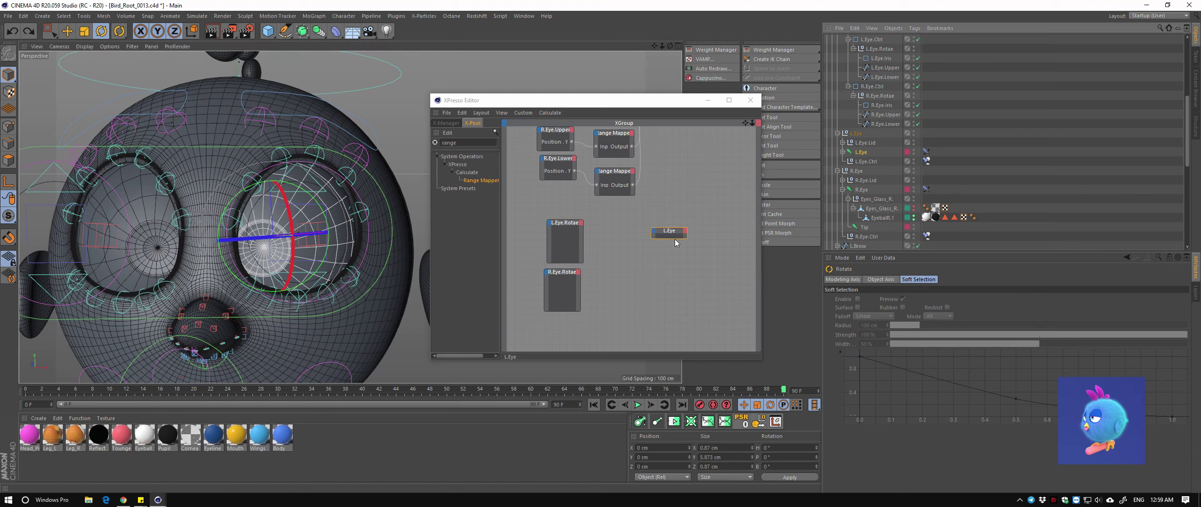
Select the R.Eye joint, the L.Eye.Rotae null and the L.Eye and L.Eye.Rotae graph nodes
click(863, 190)
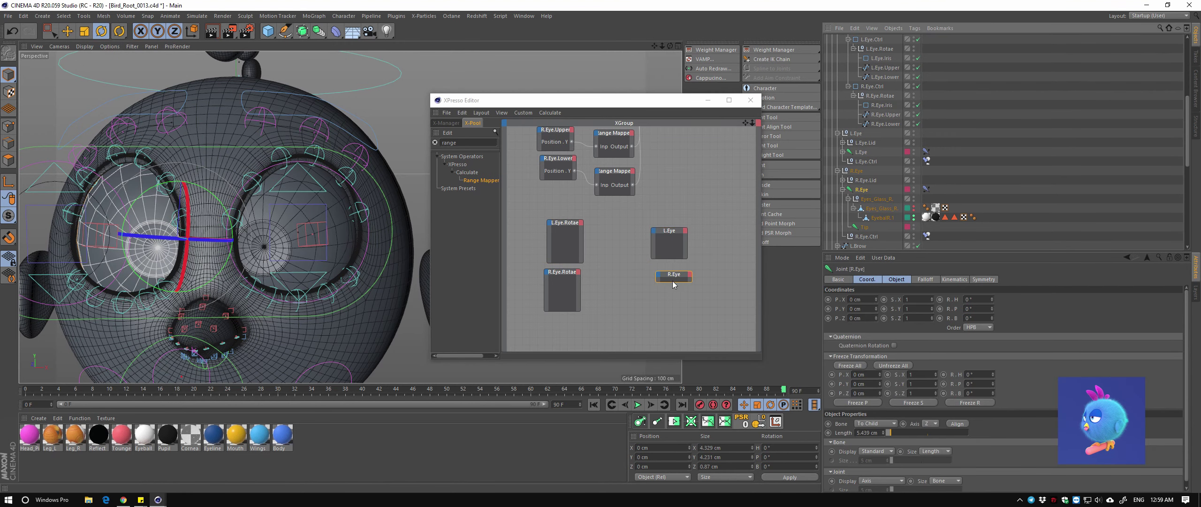
click(568, 225)
scroll(897, 136, up, 3)
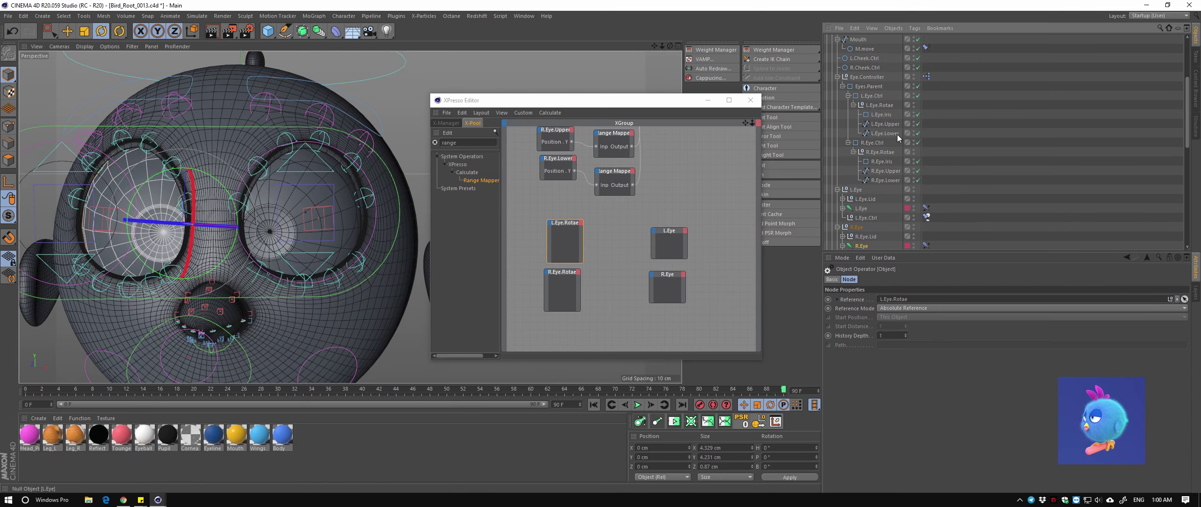
click(880, 105)
scroll(282, 211, down, 3)
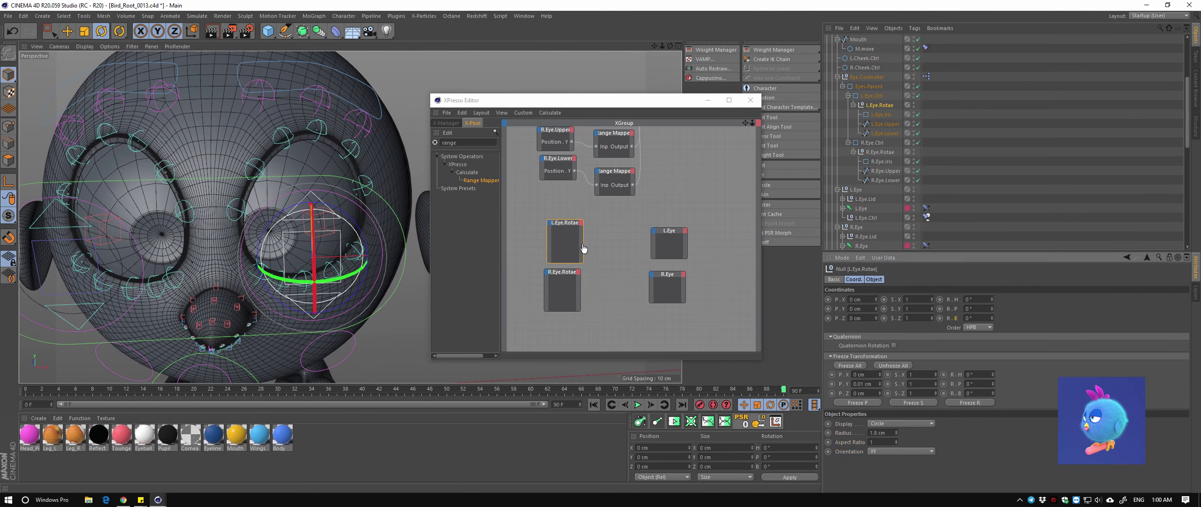
click(671, 240)
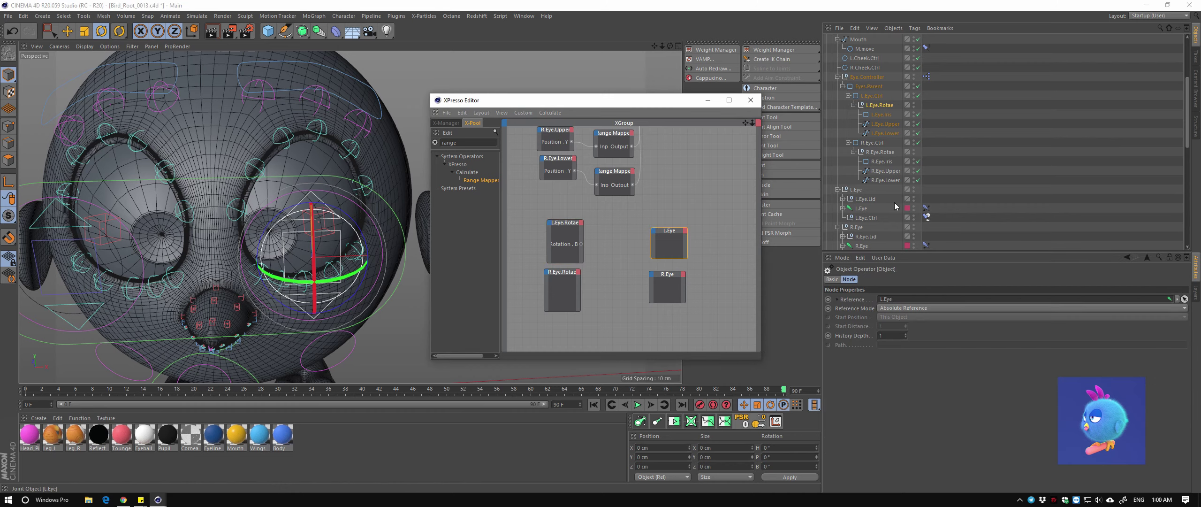
click(357, 196)
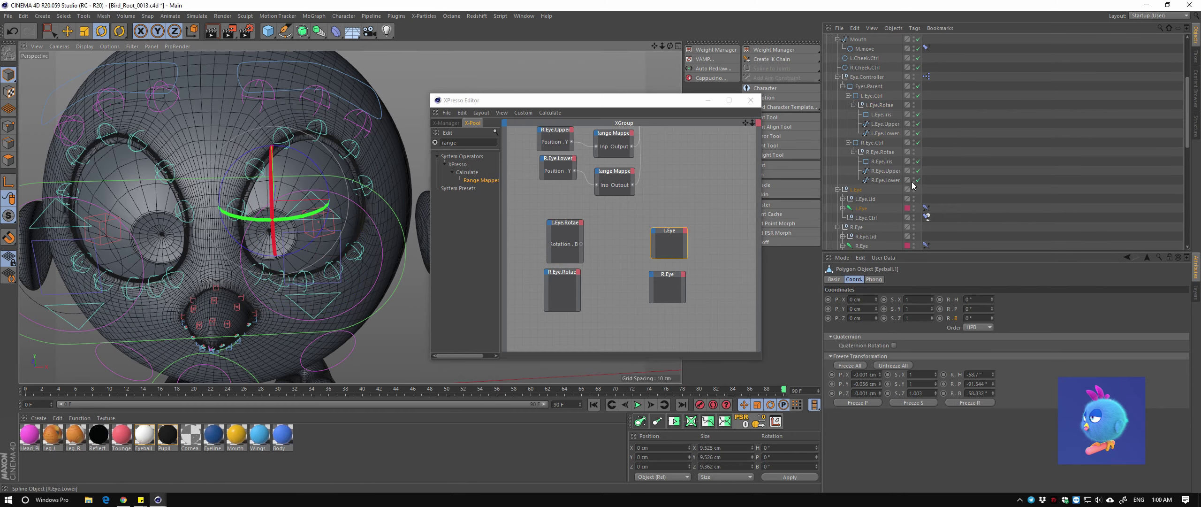
click(743, 217)
scroll(896, 152, up, 4)
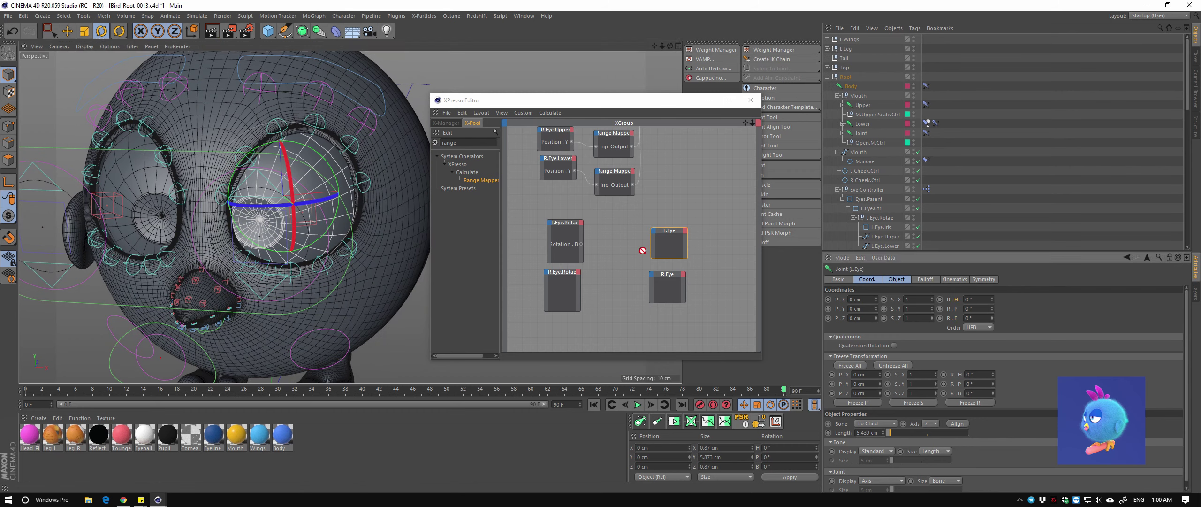
Wire both Rotae nodes' Rotation.B outputs into the L.Eye and R.Eye rotation inputs
drag(581, 244, 653, 245)
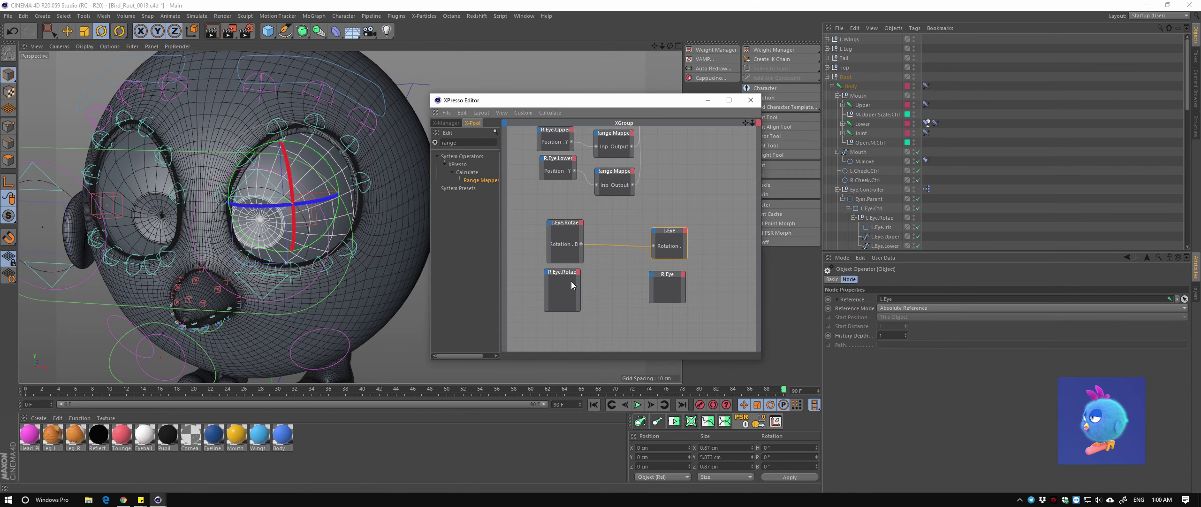
click(906, 299)
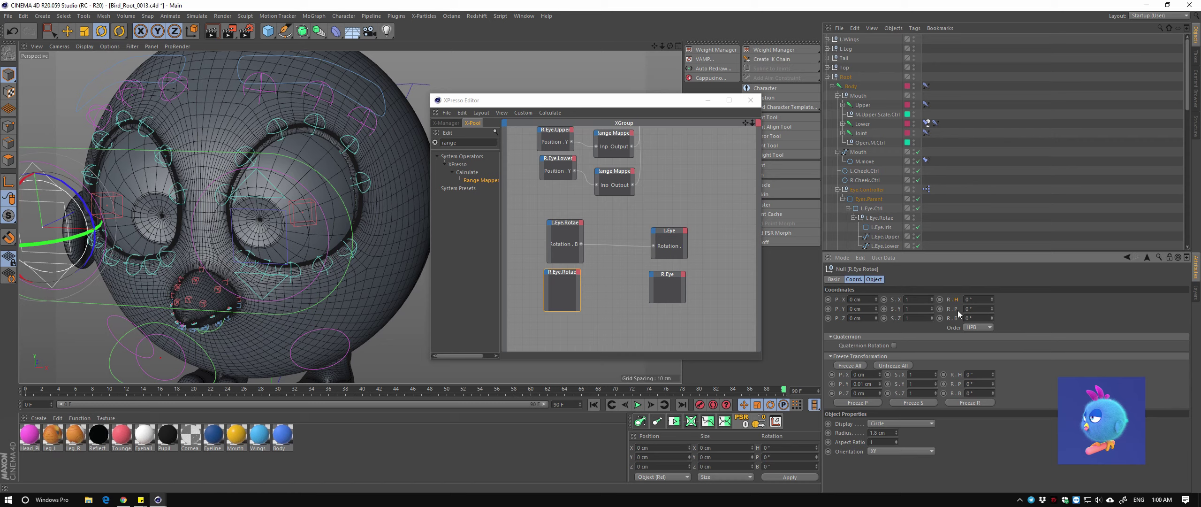
click(667, 287)
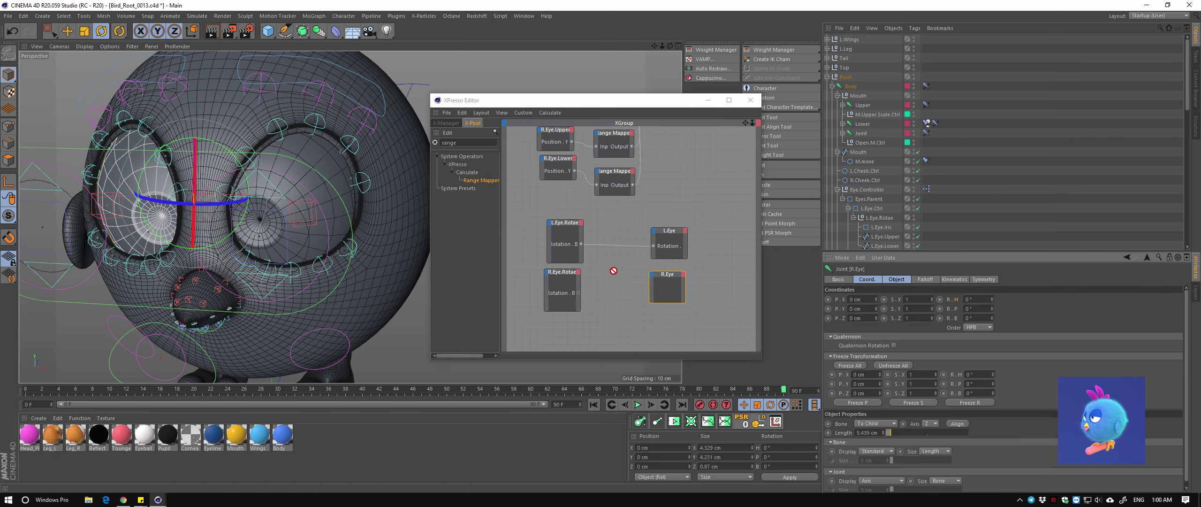
drag(579, 293, 652, 290)
Test-rotate the left eye controller and L.Eye.Rotae, then undo the rotation
alt+drag(324, 227, 365, 192)
click(365, 209)
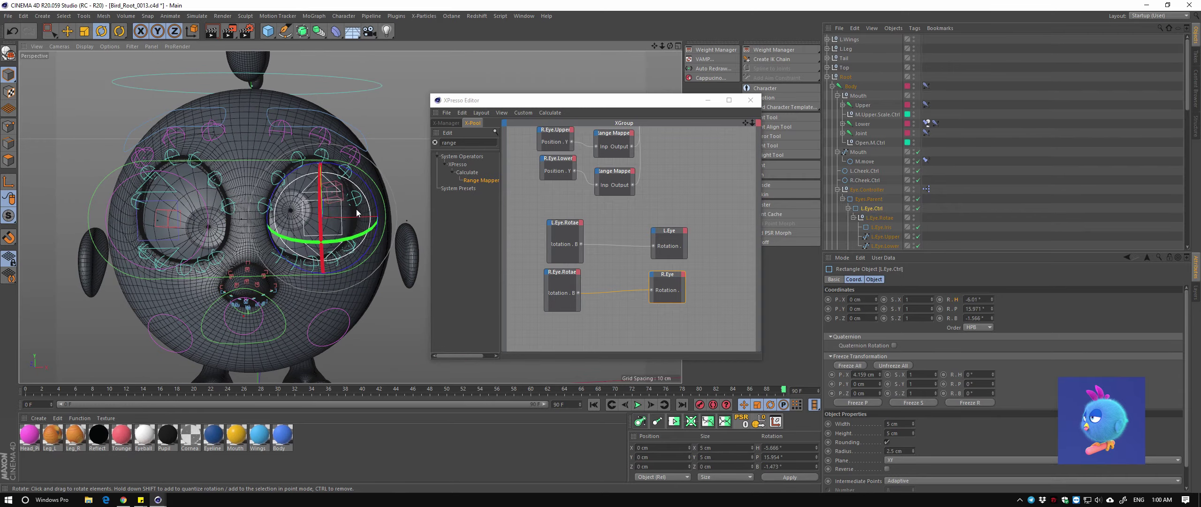
scroll(366, 192, up, 3)
scroll(361, 197, up, 3)
scroll(352, 211, up, 2)
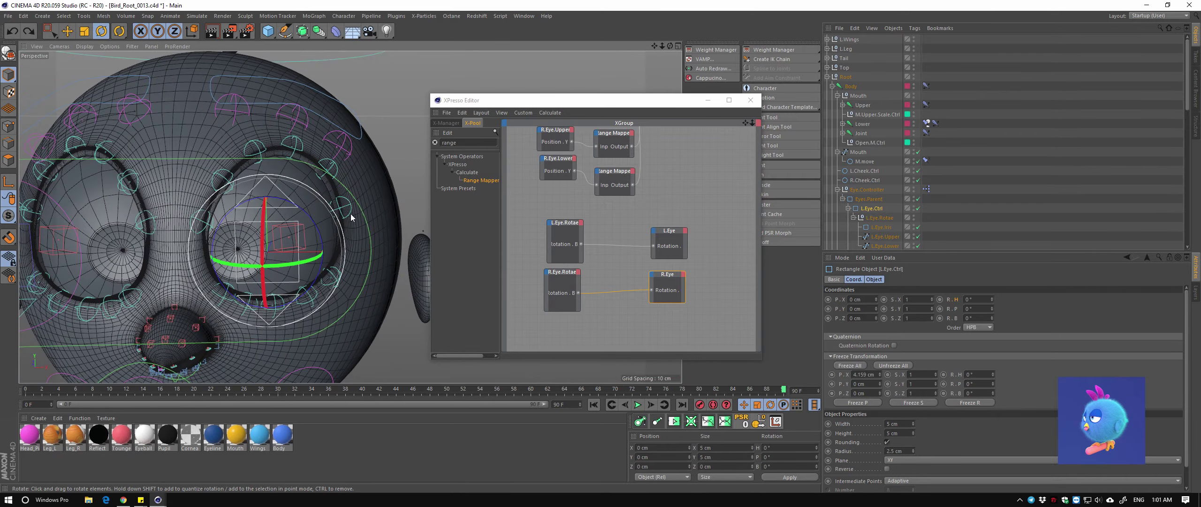
drag(312, 220, 318, 238)
mouse_move(246, 203)
alt+mouse_down()
mouse_move(329, 236)
mouse_move(371, 232)
alt+mouse_up()
click(371, 214)
key(ctrl+z)
Rotate L.Eye.Rotae again to check the linked eyeball, then undo it
scroll(353, 224, up, 2)
scroll(355, 220, up, 2)
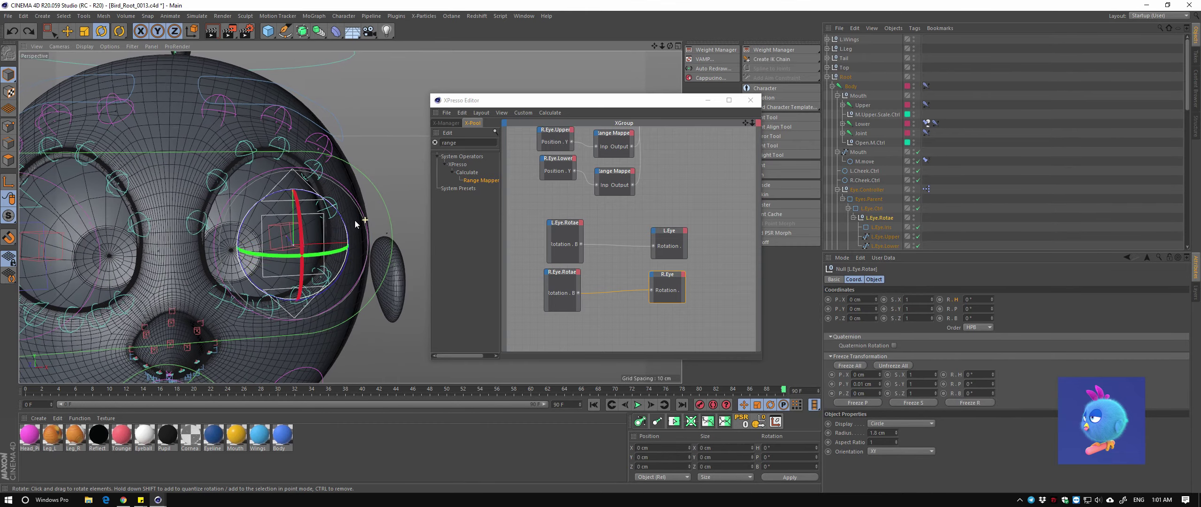
scroll(359, 223, up, 2)
mouse_move(359, 225)
alt+mouse_down()
mouse_move(384, 221)
mouse_move(351, 198)
mouse_move(371, 211)
alt+mouse_up()
key(ctrl+z)
scroll(306, 202, down, 5)
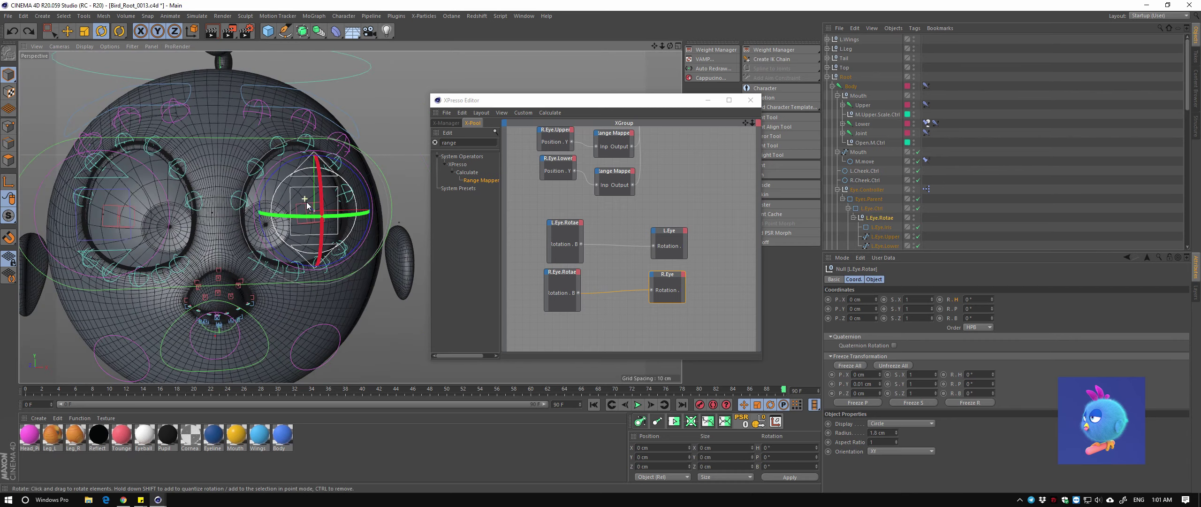
alt+drag(322, 267, 324, 244)
Box-select the L.Eye and R.Eye nodes in the graph and delete them
drag(642, 315, 775, 226)
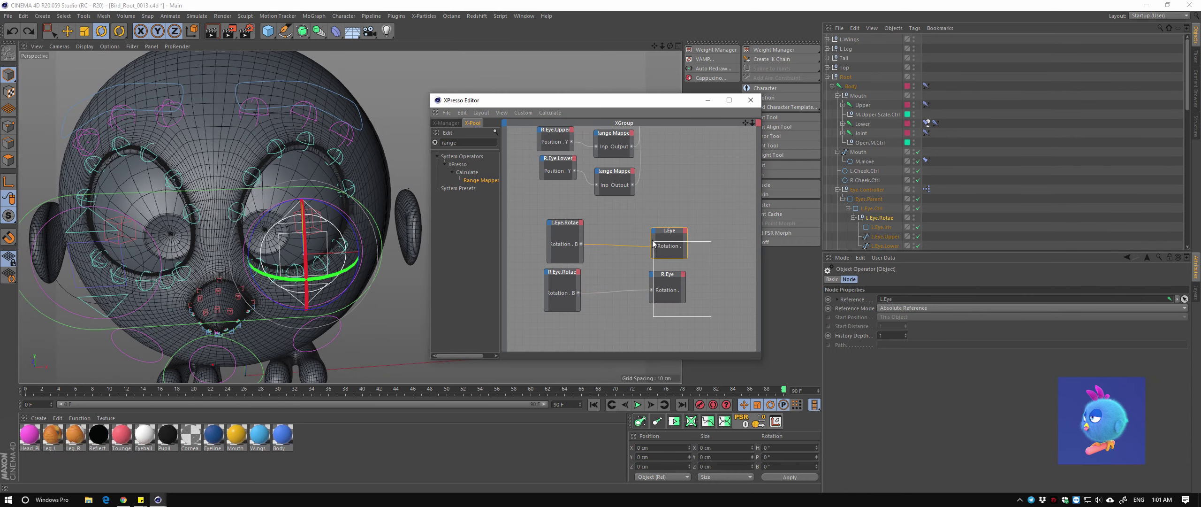
key(Delete)
scroll(863, 129, down, 6)
Try a change on the L.Eye joint, undo it, and inspect its Eyes_Glass_L children
click(861, 151)
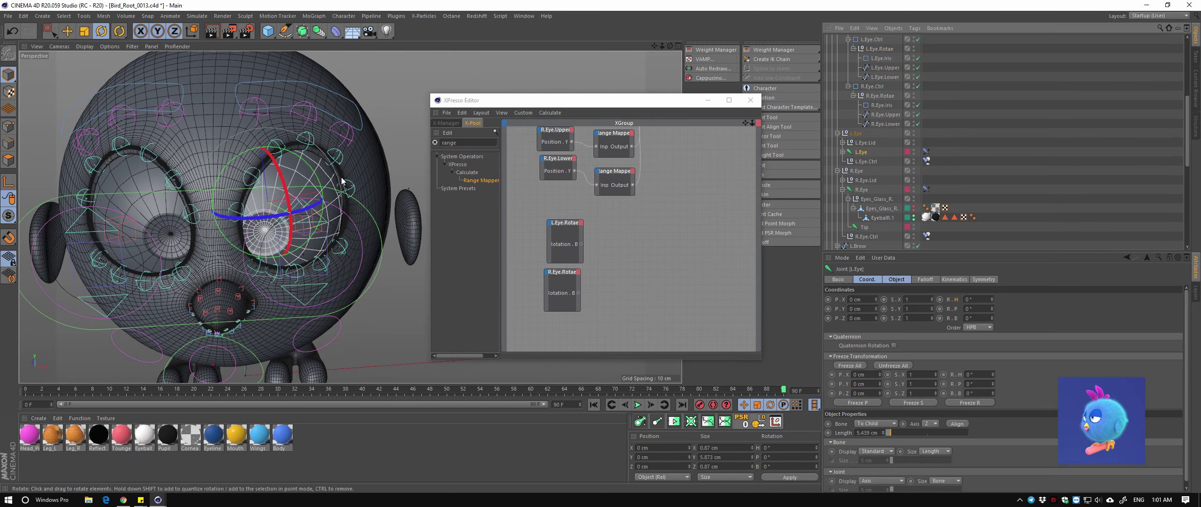
alt+drag(375, 211, 582, 210)
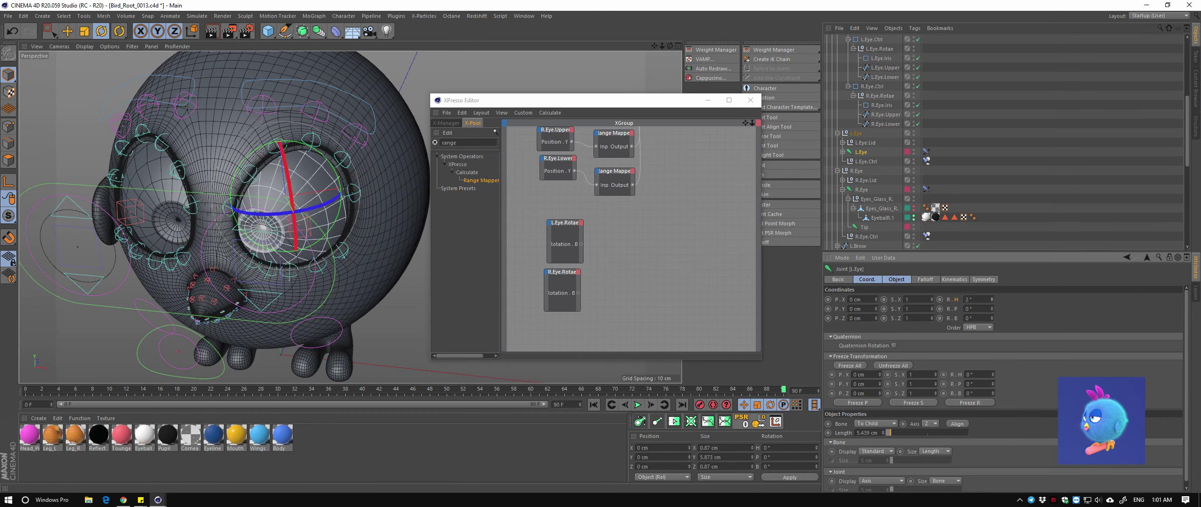
key(ctrl+z)
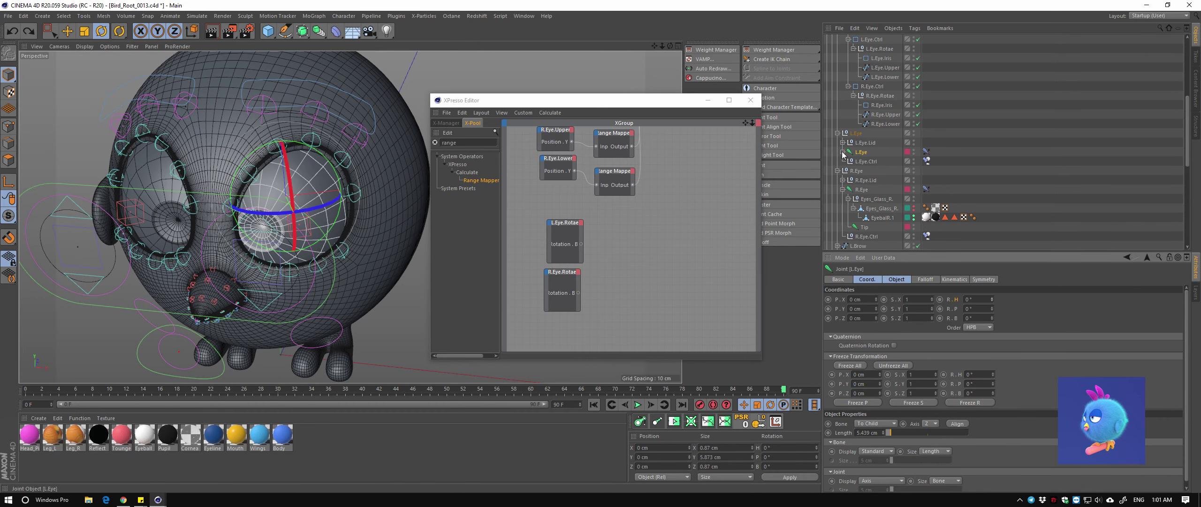
click(843, 152)
click(881, 170)
alt+drag(300, 211, 349, 217)
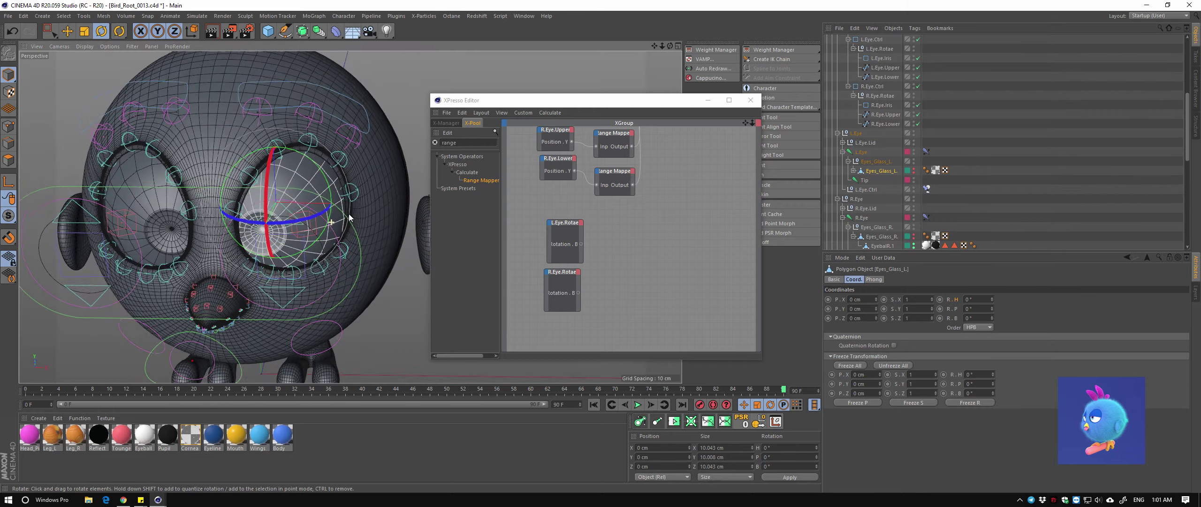
click(873, 161)
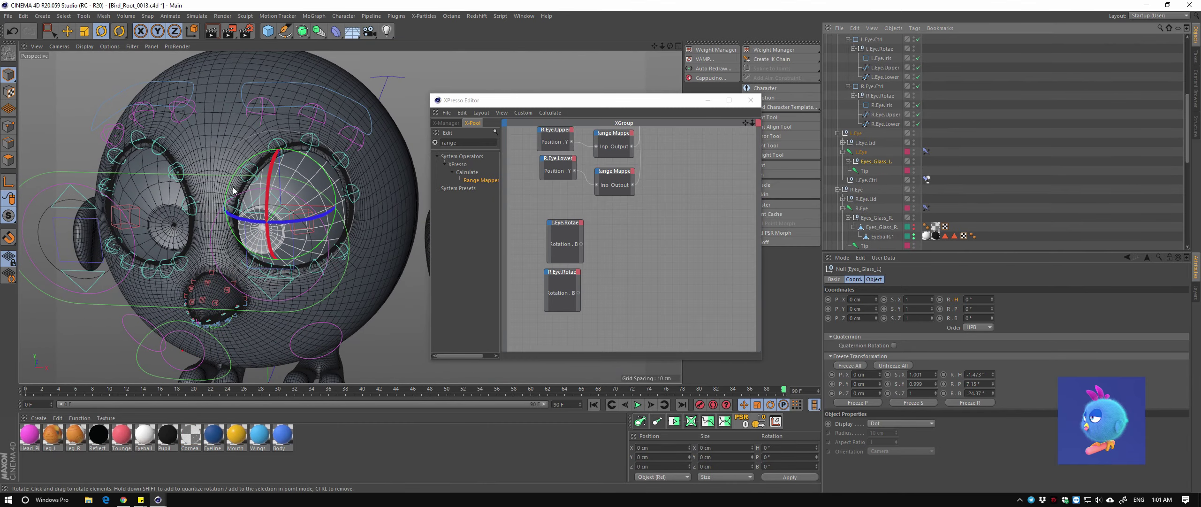
alt+drag(281, 155, 317, 152)
Test-rotate the parent L.Eye null, undo, and drag it into the XPresso graph
click(843, 152)
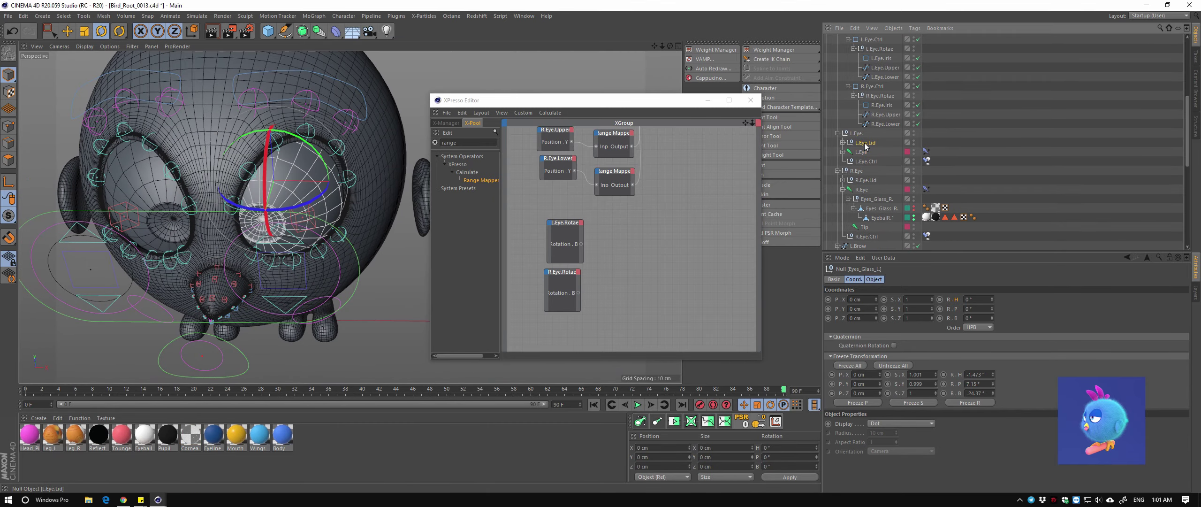
click(856, 134)
mouse_move(287, 131)
mouse_down()
mouse_move(329, 139)
mouse_move(313, 191)
mouse_move(338, 178)
mouse_up()
key(ctrl+z)
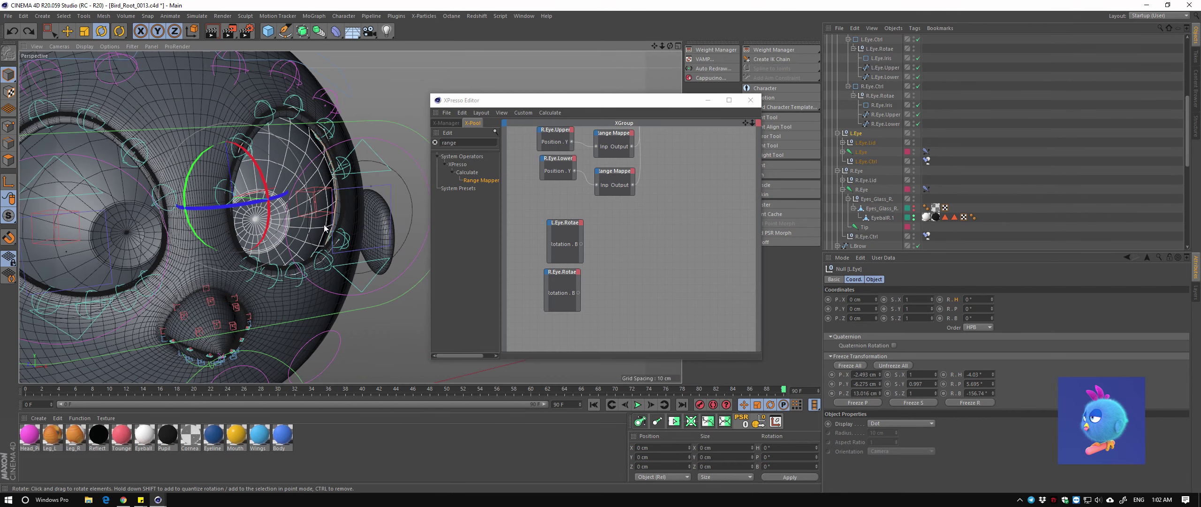
drag(857, 133, 652, 236)
Add the R.Eye null as a graph node and wire L.Eye.Rotae's rotation into L.Eye
click(855, 171)
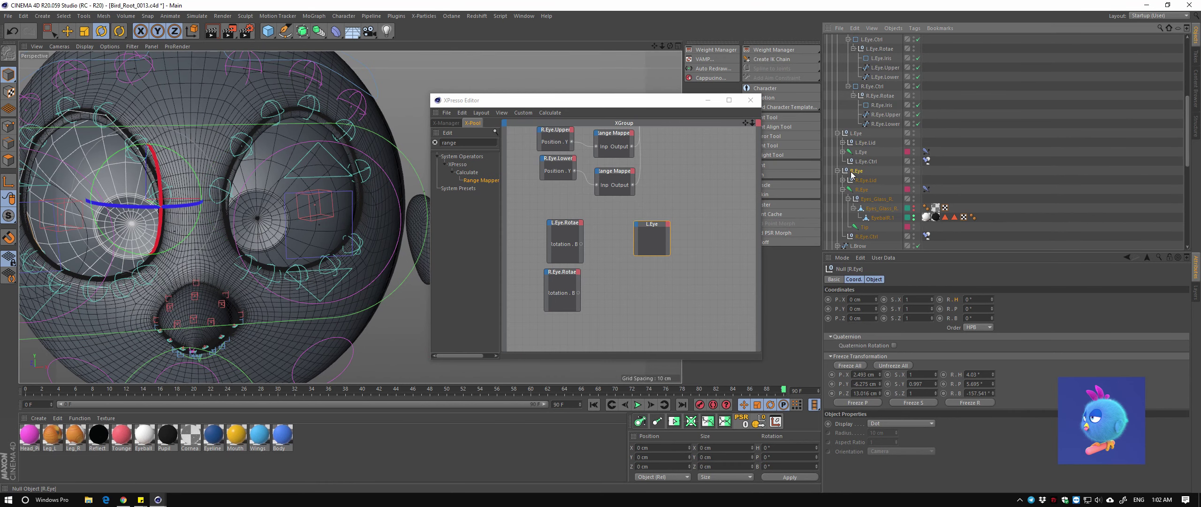
drag(650, 282, 651, 308)
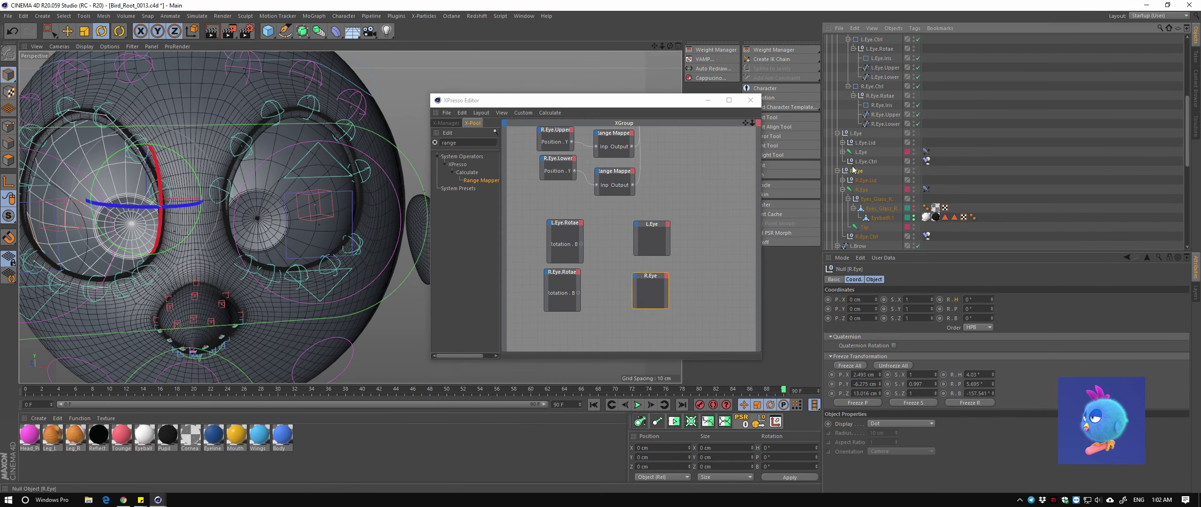
click(856, 134)
alt+drag(309, 235, 328, 246)
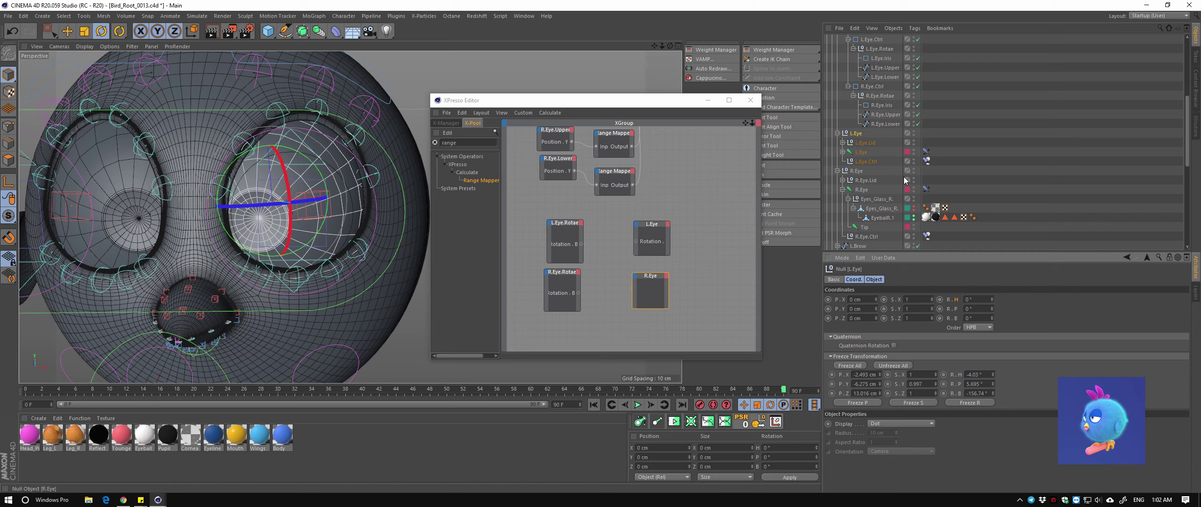
click(857, 171)
drag(638, 242, 581, 245)
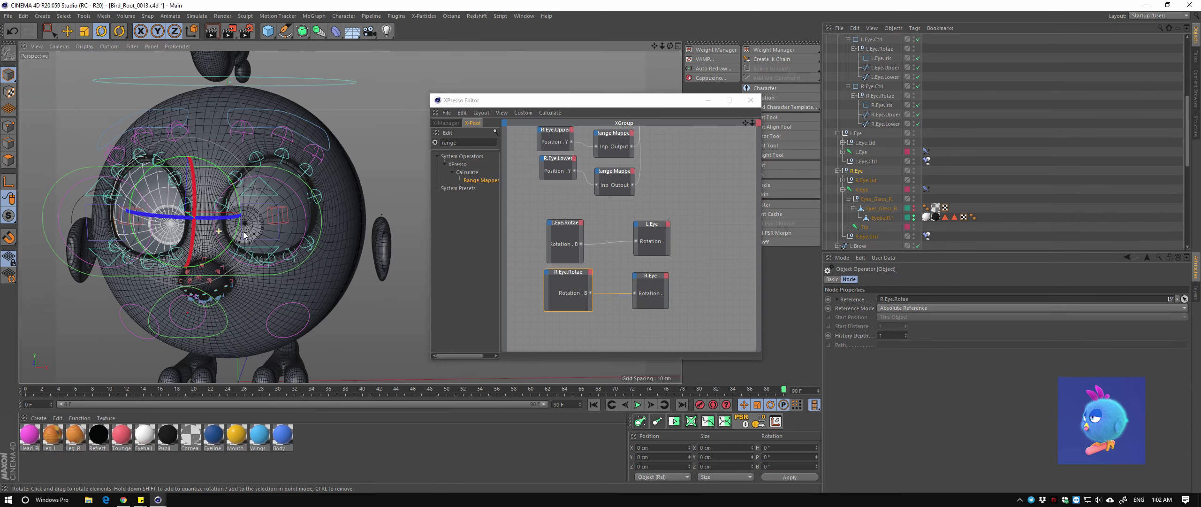
Test-rotate L.Eye.Rotae and R.Eye.Rotae, undoing each rotation
click(312, 221)
mouse_move(235, 211)
alt+mouse_down()
mouse_move(329, 202)
mouse_move(250, 236)
mouse_move(160, 215)
alt+mouse_up()
key(ctrl+z)
click(160, 215)
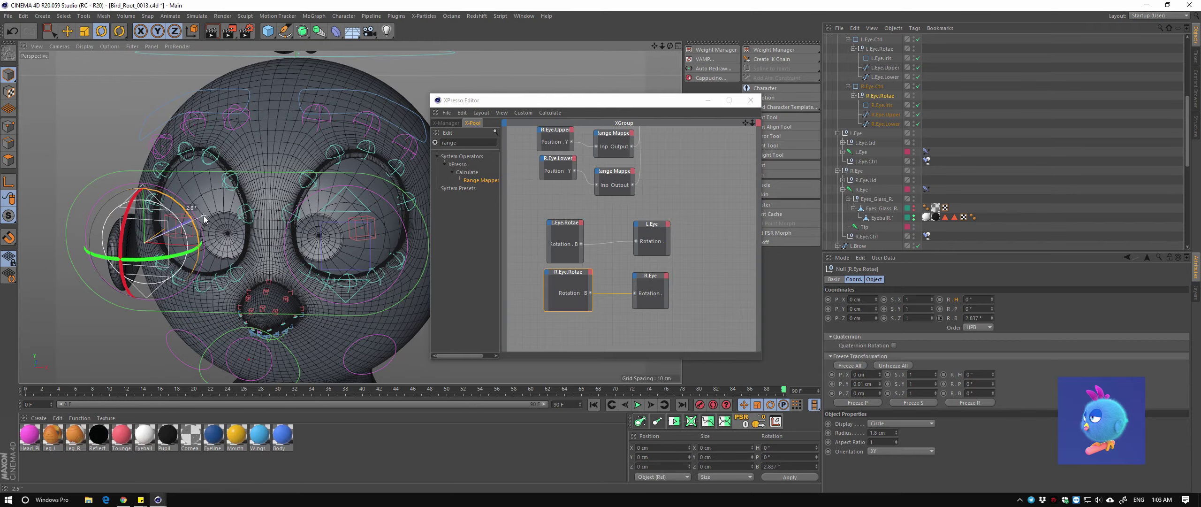
key(ctrl+z)
Select the left eye controller, the R.Eye.Rotae null and the R.Eye graph node
alt+drag(205, 218, 230, 249)
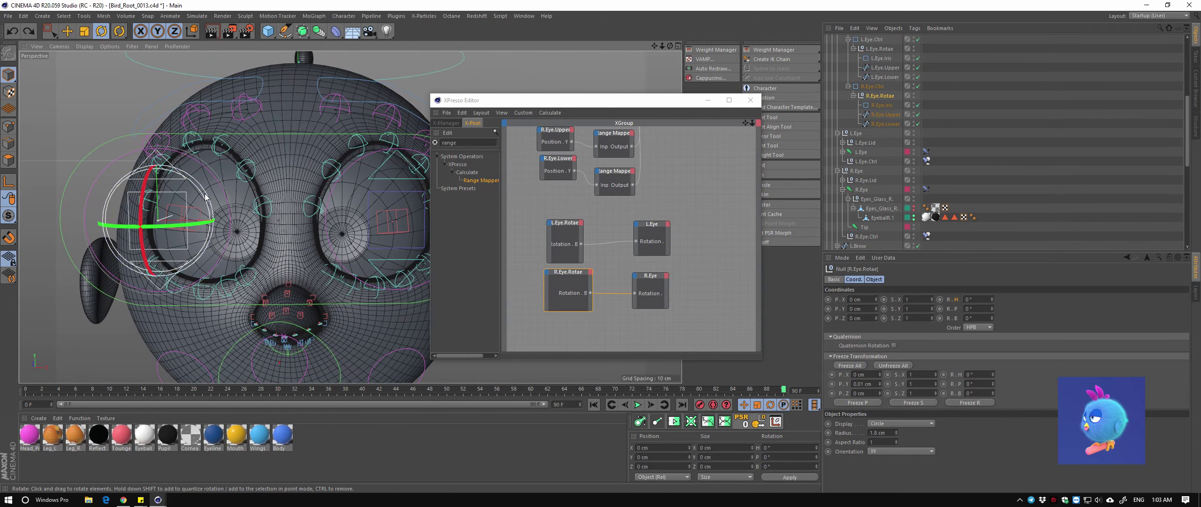
alt+drag(364, 261, 376, 210)
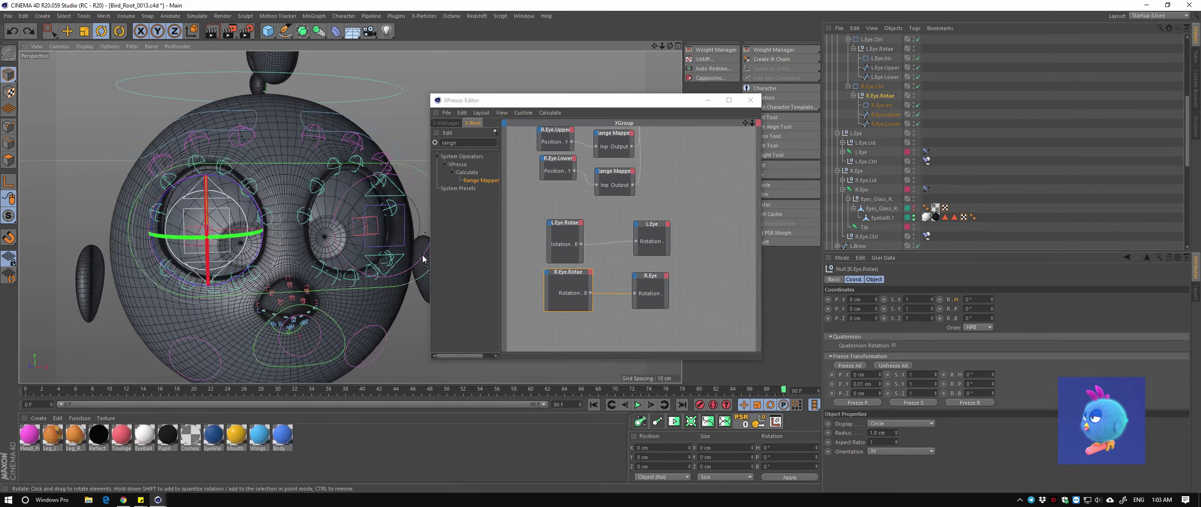
click(359, 200)
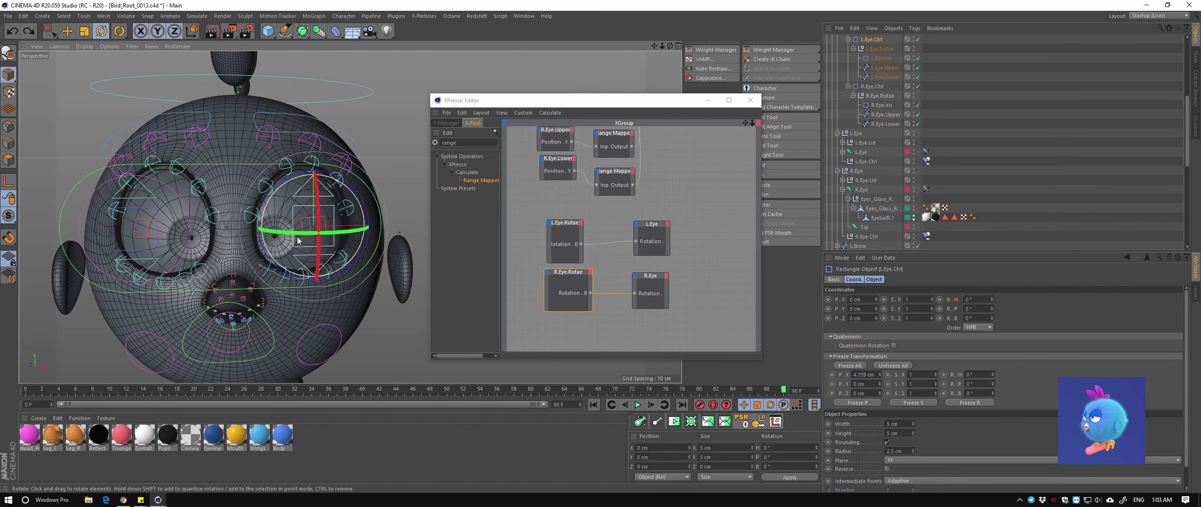
alt+drag(297, 240, 191, 206)
click(192, 207)
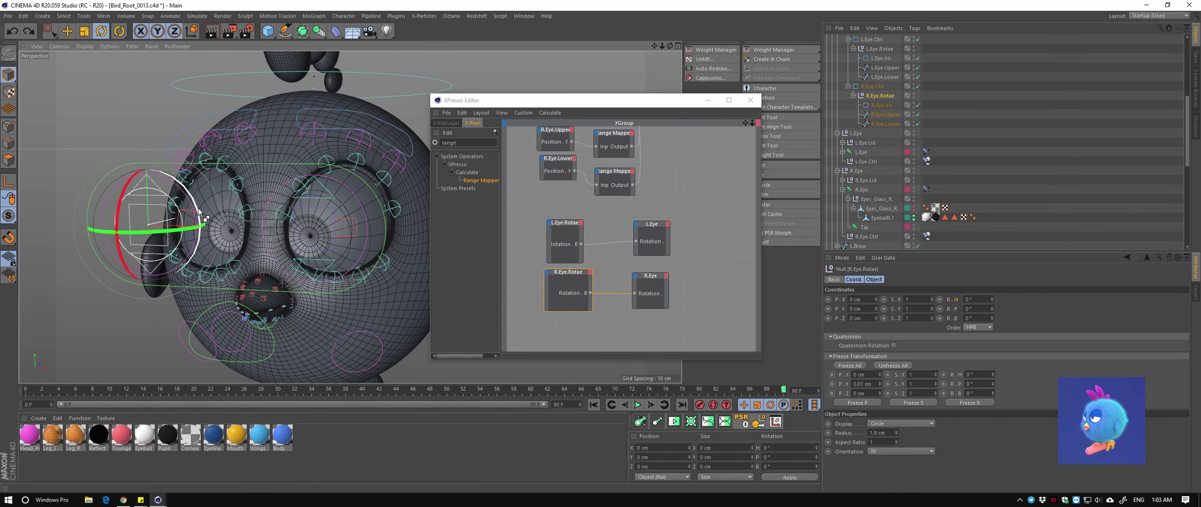
click(650, 287)
Delete the trial R.Eye graph node and its wire, then inspect the head from several angles
key(Delete)
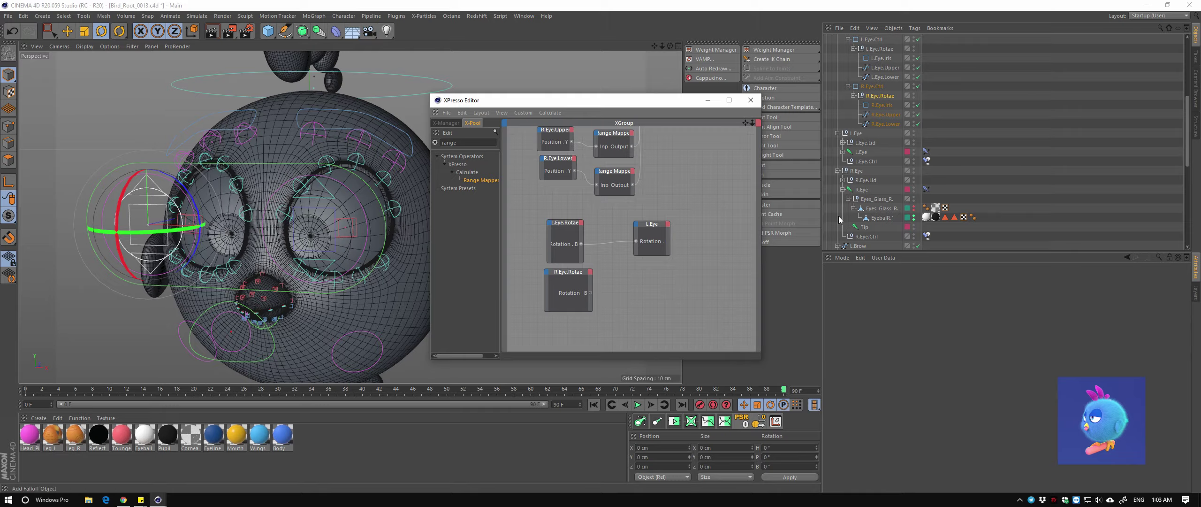
click(231, 230)
mouse_move(338, 254)
alt+mouse_down()
mouse_move(279, 257)
mouse_move(313, 256)
mouse_move(273, 280)
mouse_move(283, 259)
alt+mouse_up()
mouse_move(221, 190)
alt+mouse_down()
mouse_move(263, 212)
mouse_move(313, 267)
mouse_move(294, 243)
alt+mouse_up()
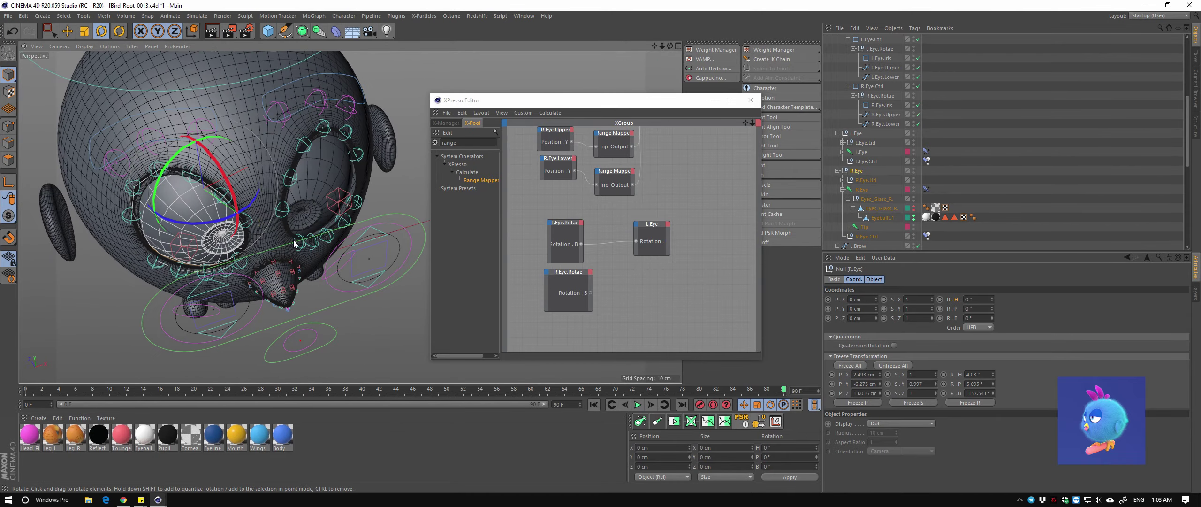
alt+drag(222, 208, 319, 244)
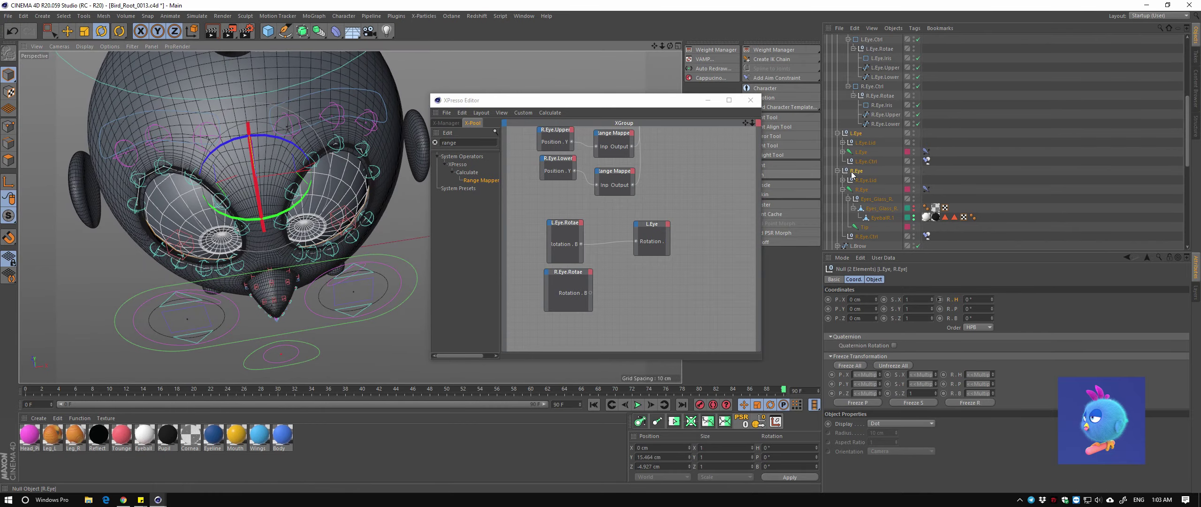
Set the right eyeball's bank rotation to 5 and switch to the Move tool
click(856, 134)
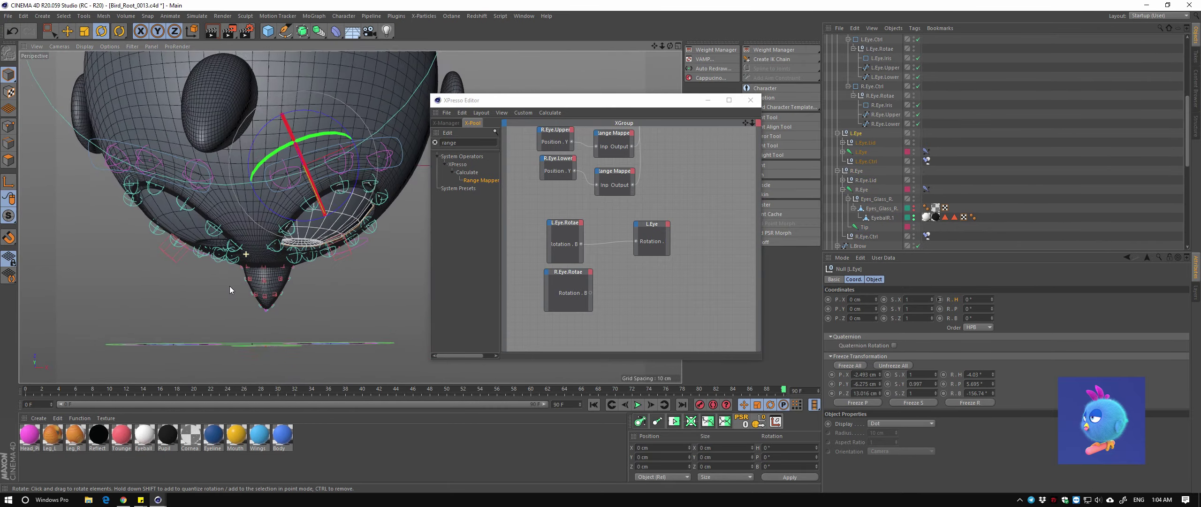
click(187, 211)
mouse_move(188, 270)
alt+mouse_down()
mouse_move(248, 238)
mouse_move(207, 209)
alt+mouse_up()
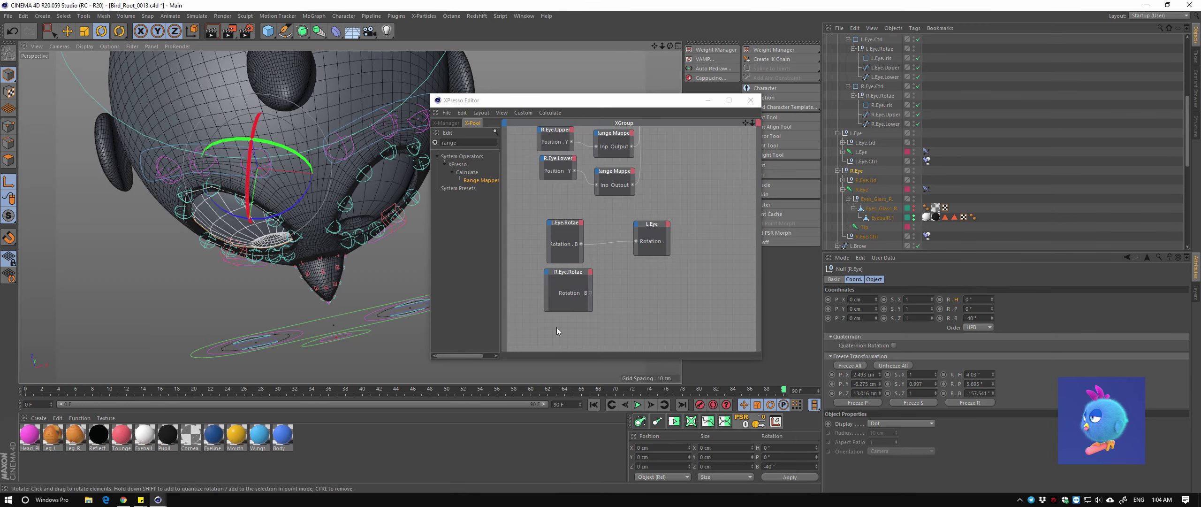
text(5)
click(789, 476)
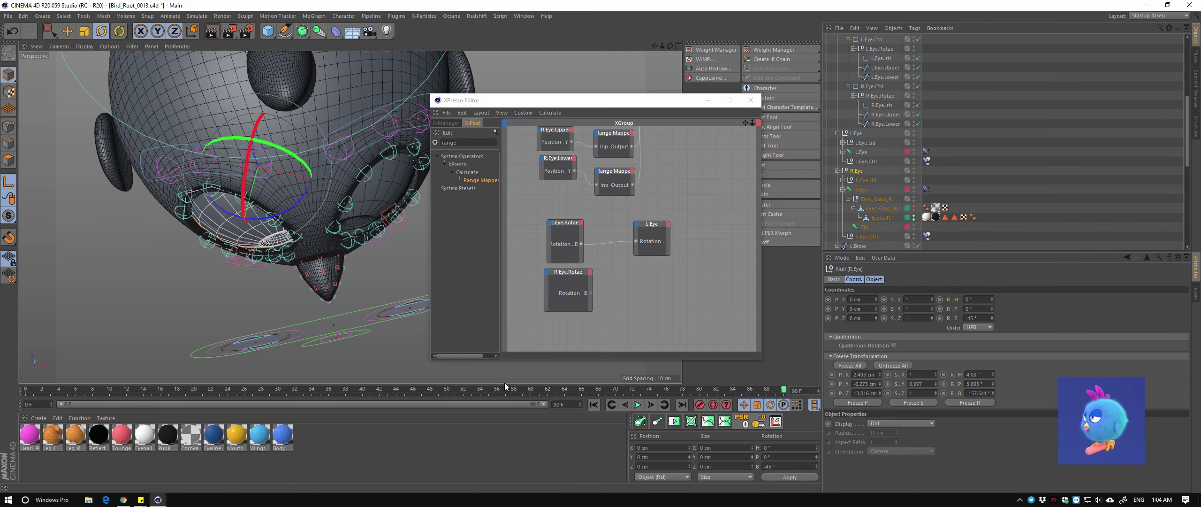
mouse_move(263, 262)
alt+mouse_down()
mouse_move(314, 240)
mouse_move(276, 218)
mouse_move(271, 196)
mouse_move(308, 216)
mouse_move(242, 267)
mouse_move(232, 238)
mouse_move(262, 211)
mouse_move(291, 239)
mouse_move(184, 266)
mouse_move(242, 263)
alt+mouse_up()
key(e)
Drag R.Eye into the XPresso graph as a node beside R.Eye.Rotae
scroll(300, 249, up, 2)
scroll(263, 249, down, 2)
click(243, 264)
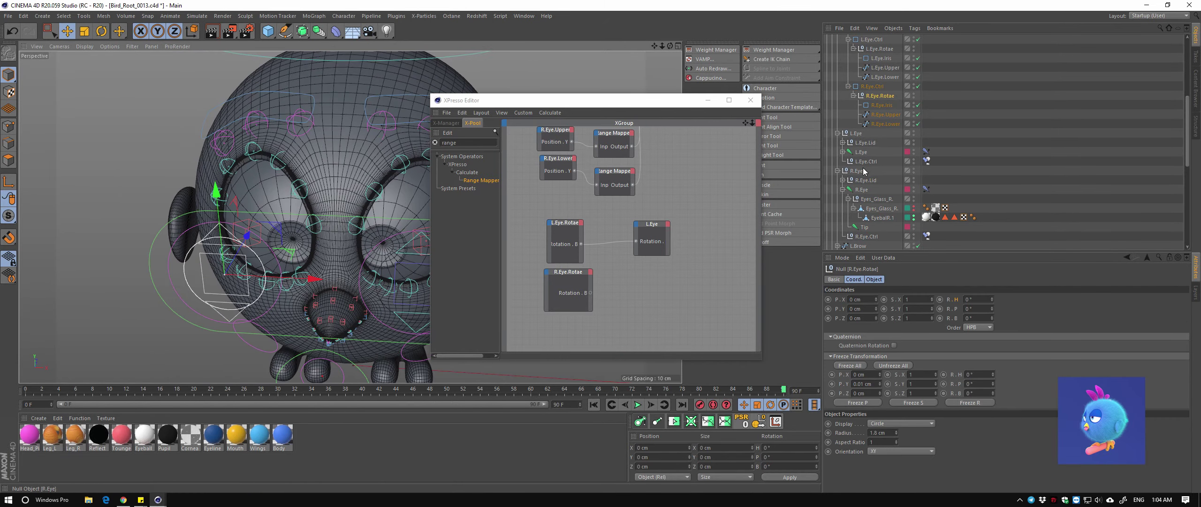
drag(862, 170, 649, 281)
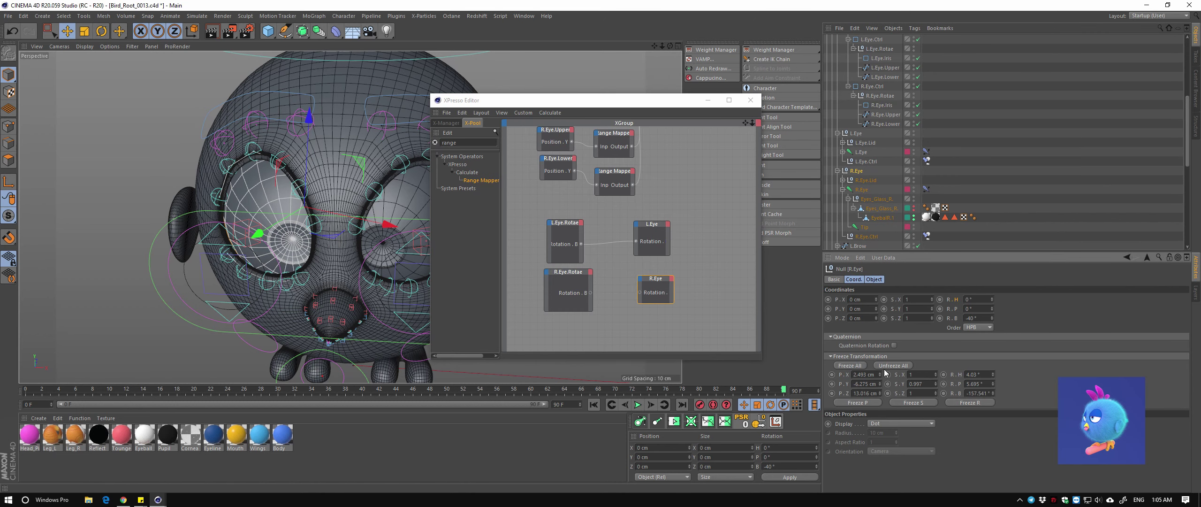
Freeze the right eyeball's rotation, wire R.Eye.Rotae's Rotation.B into R.Eye, and test the link
click(857, 364)
drag(590, 293, 639, 292)
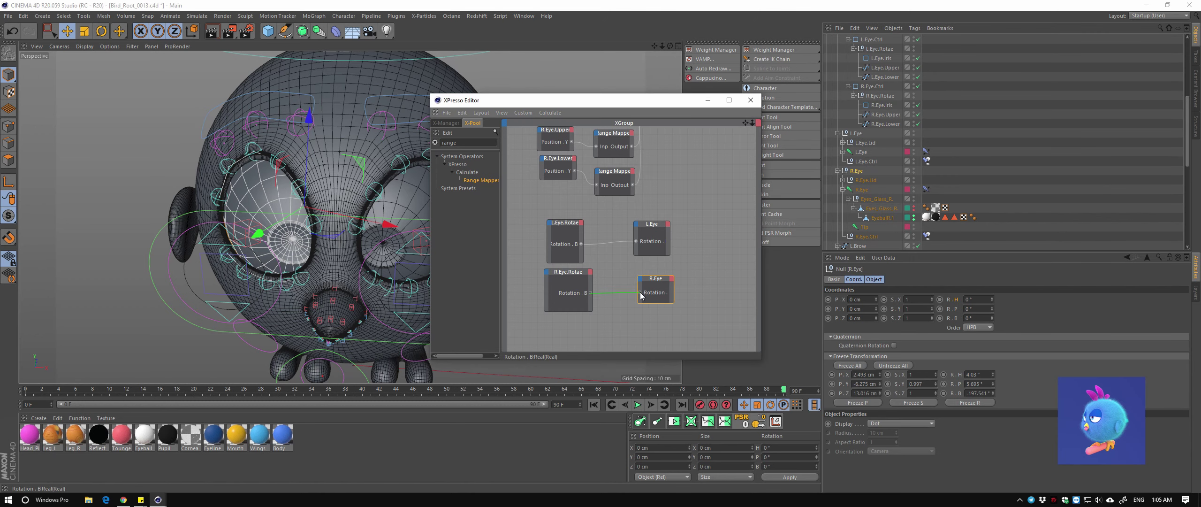
key(r)
alt+drag(155, 244, 330, 255)
click(216, 244)
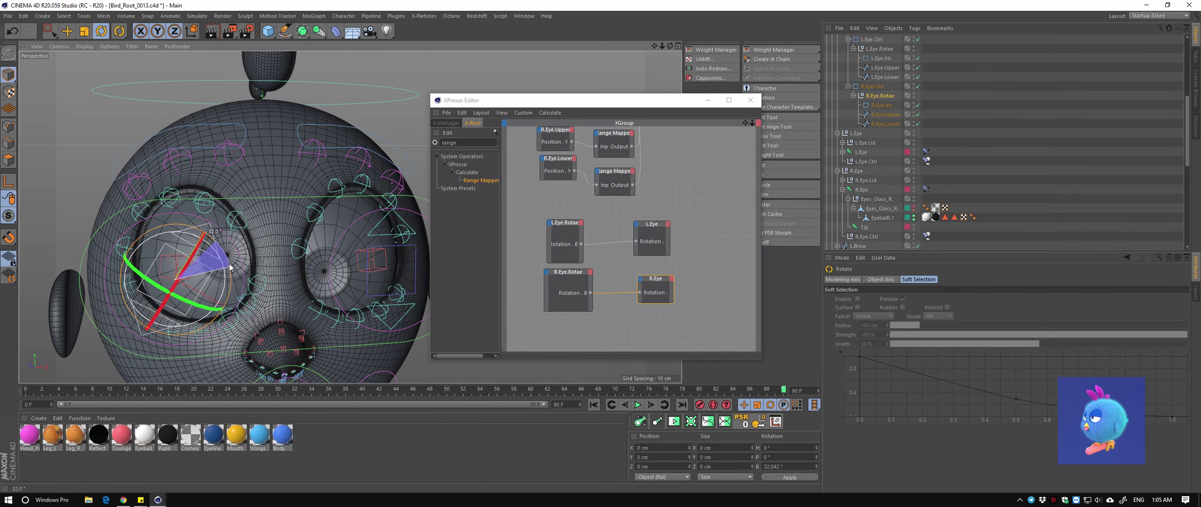
drag(214, 253, 152, 244)
drag(656, 281, 681, 282)
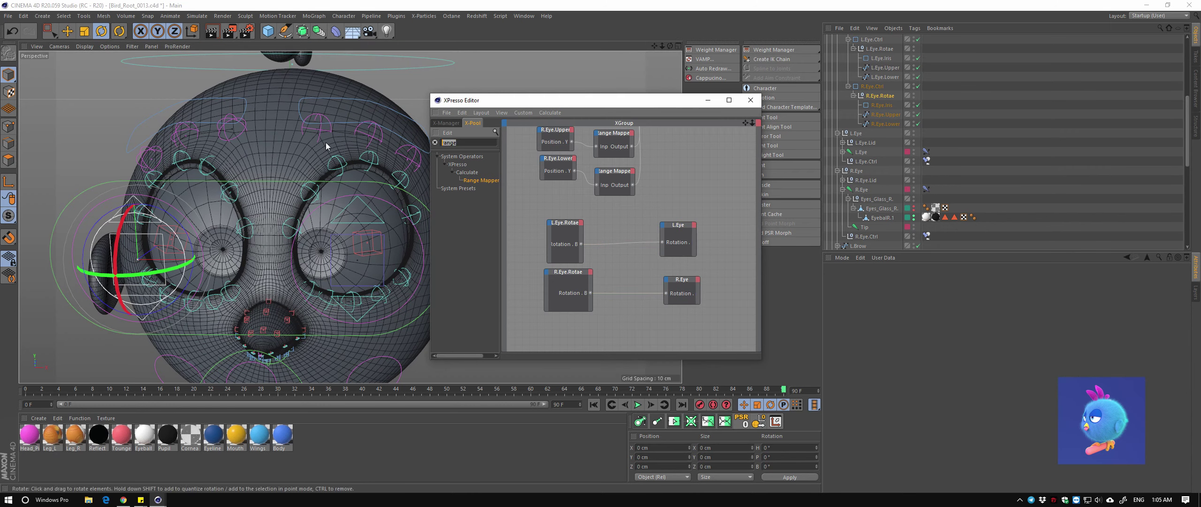
Add a FloatMath node to the graph and set its function to Multiply
text(math)
drag(482, 180, 560, 249)
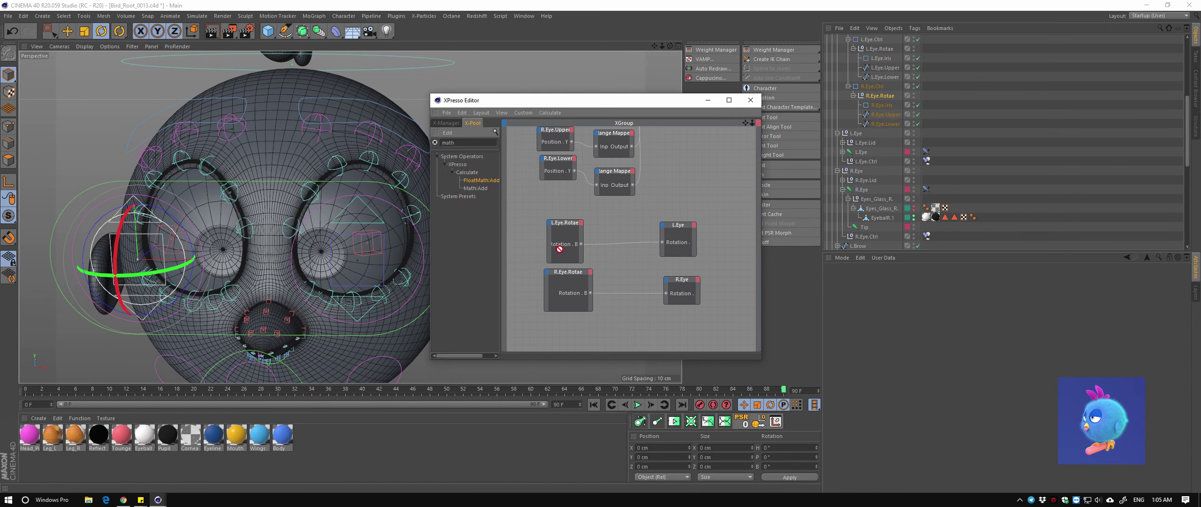
click(872, 299)
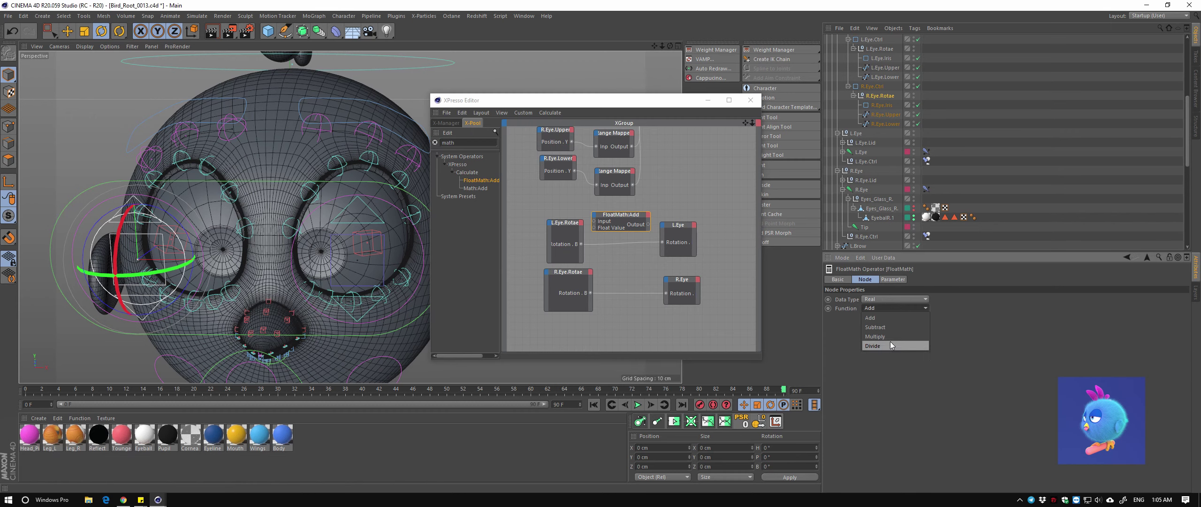
click(890, 337)
click(889, 281)
alt+drag(249, 230, 163, 229)
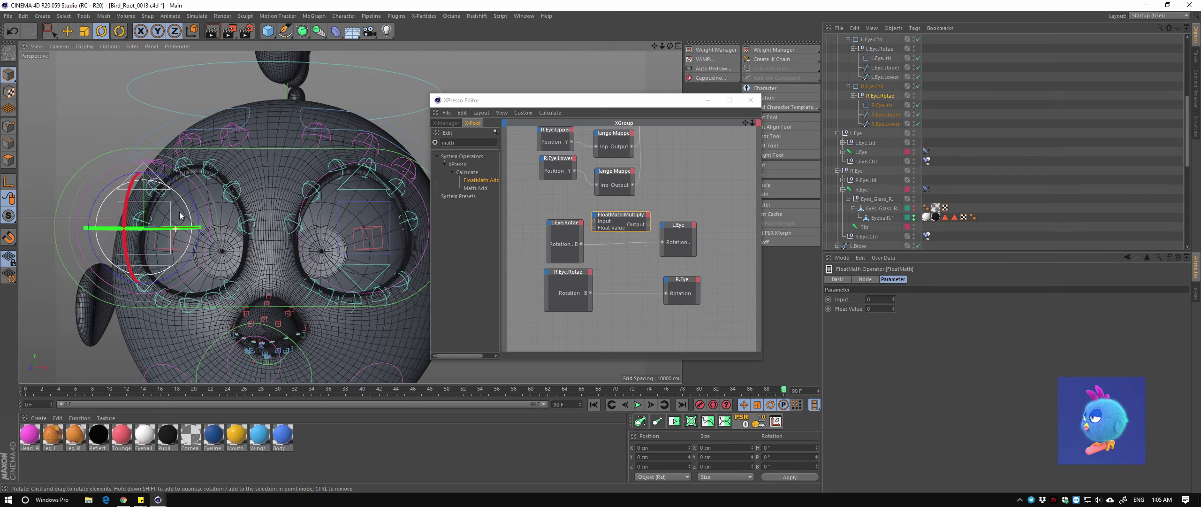
Set the Multiply node's float value to -0.9 and insert it between the left eye nodes
key(ctrl+z)
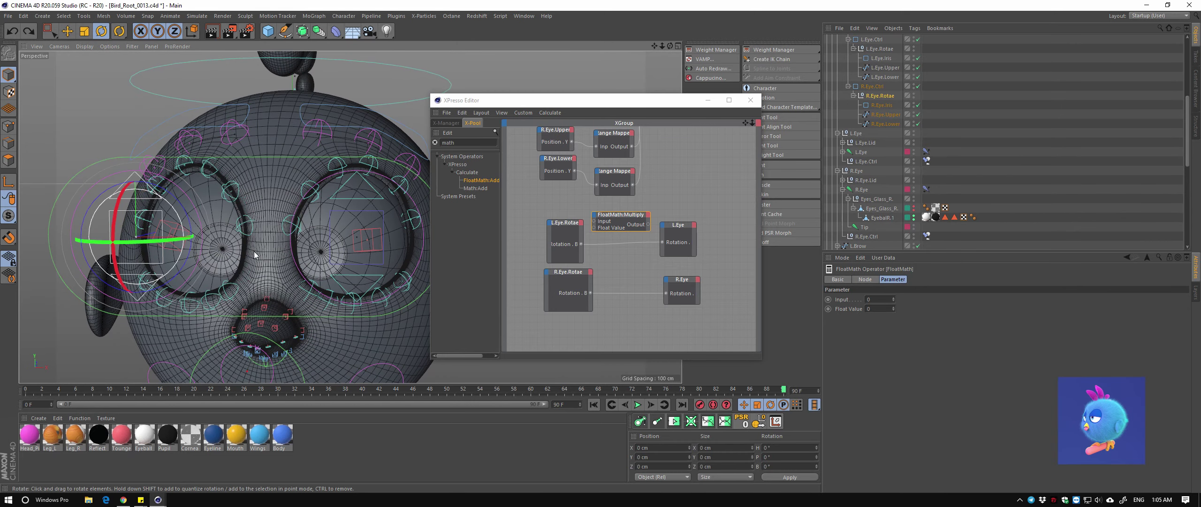
double_click(877, 308)
text(-0.9)
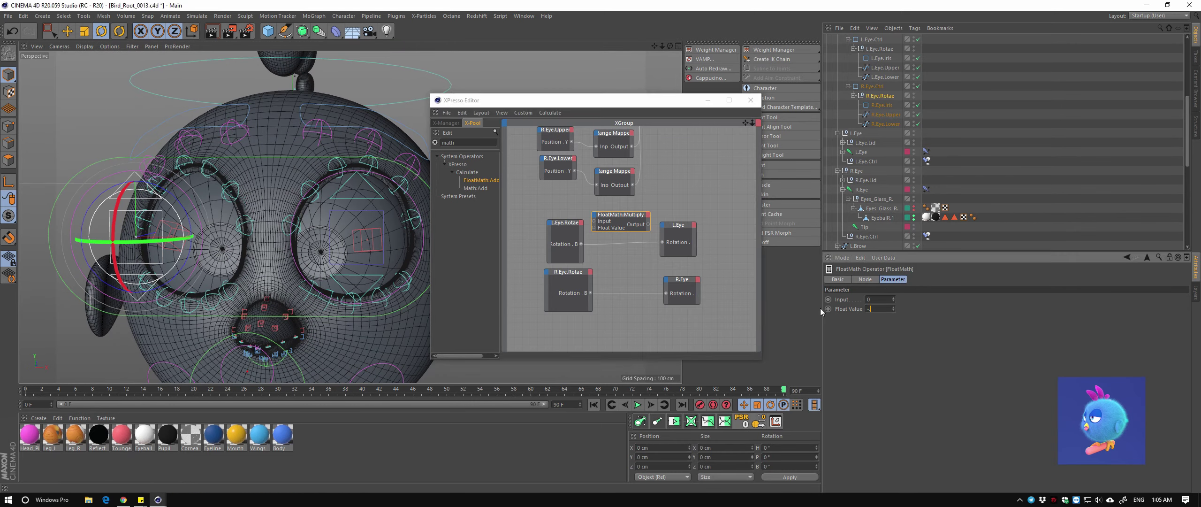
key(Return)
drag(625, 220, 626, 299)
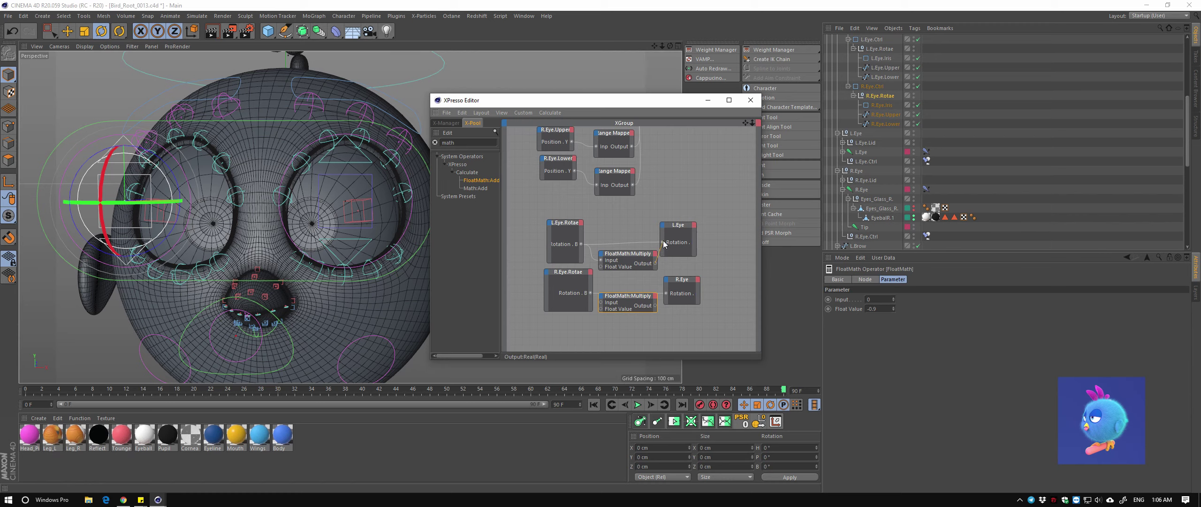
drag(590, 292, 602, 308)
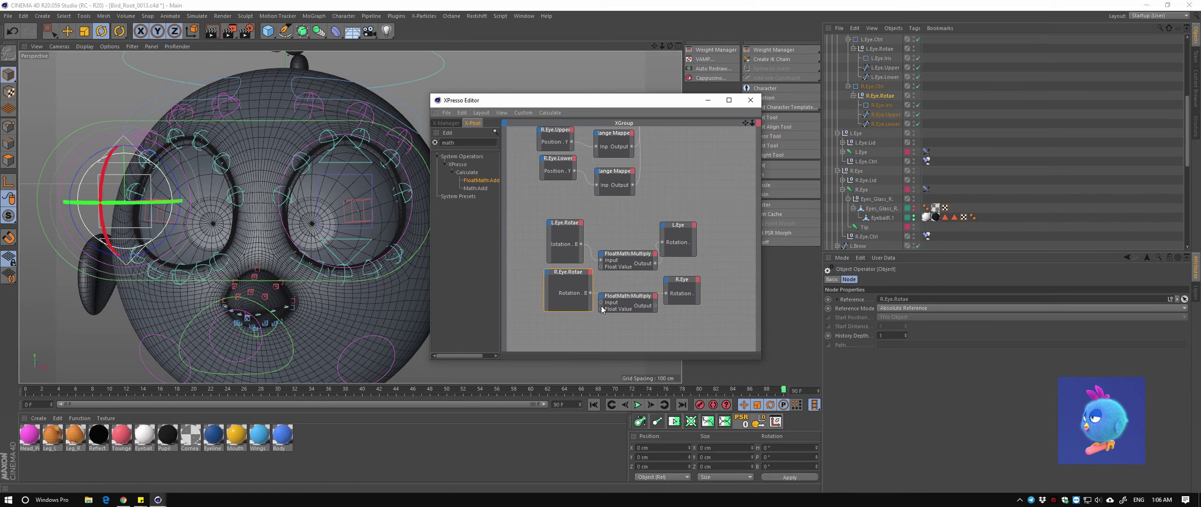
Turn the left eye controller to check the inverted eyeball rotation, then undo it
alt+drag(329, 197, 371, 188)
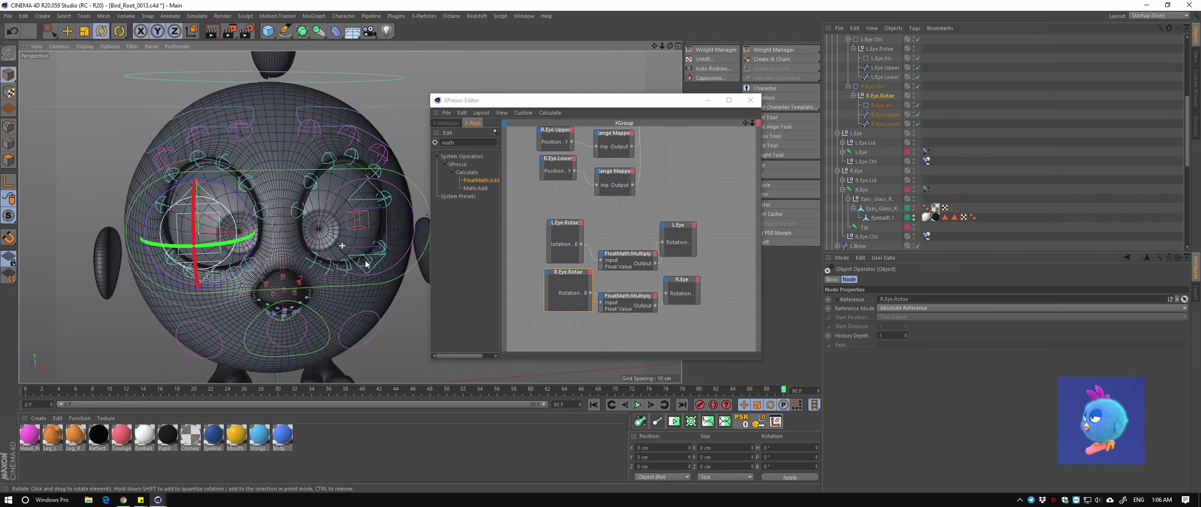
click(372, 185)
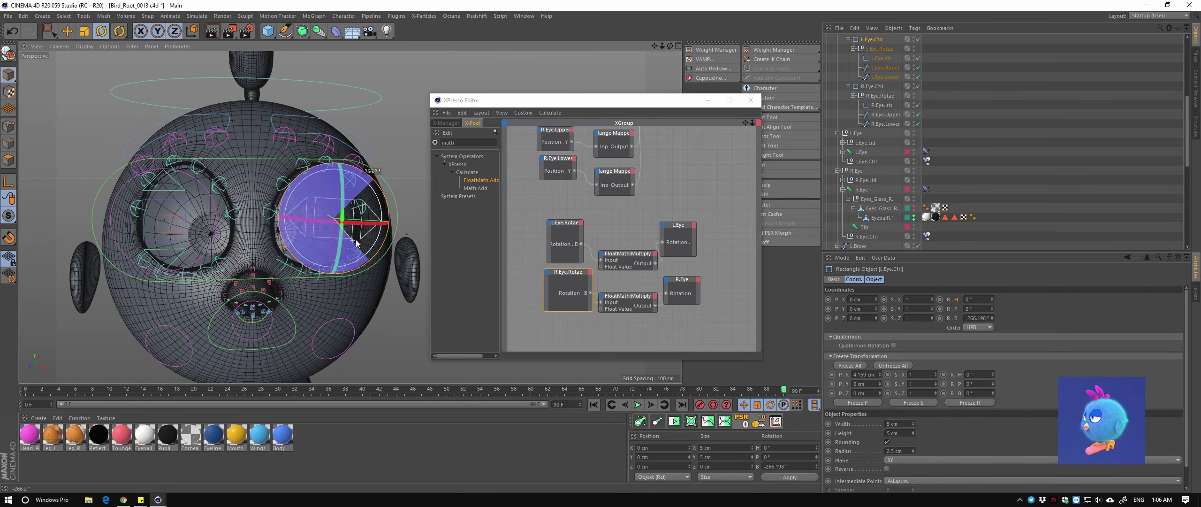
drag(357, 242, 357, 242)
scroll(356, 243, up, 3)
click(348, 203)
scroll(348, 203, up, 2)
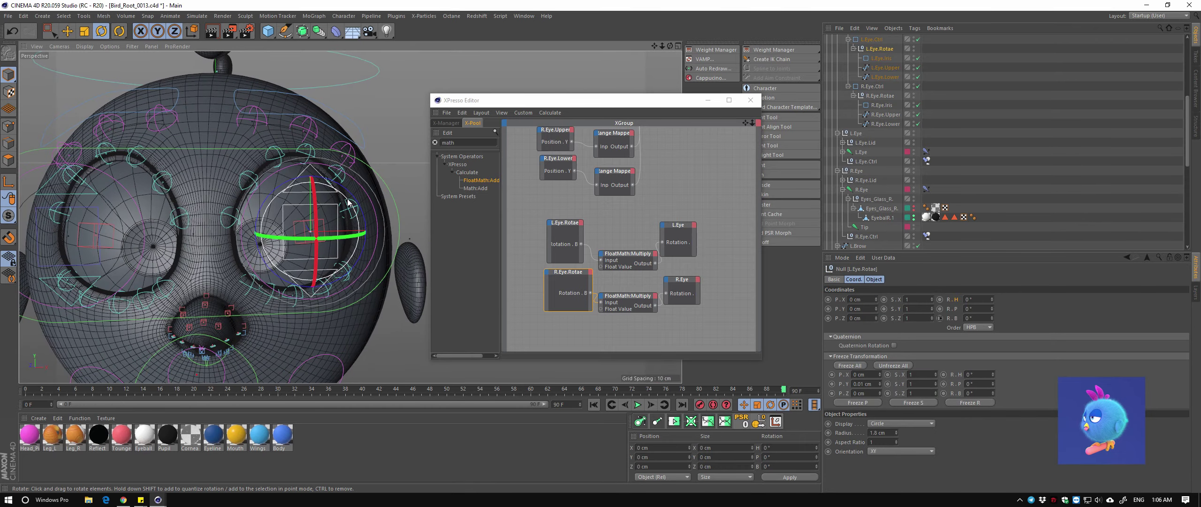
drag(349, 203, 345, 270)
scroll(325, 213, up, 1)
scroll(319, 207, up, 2)
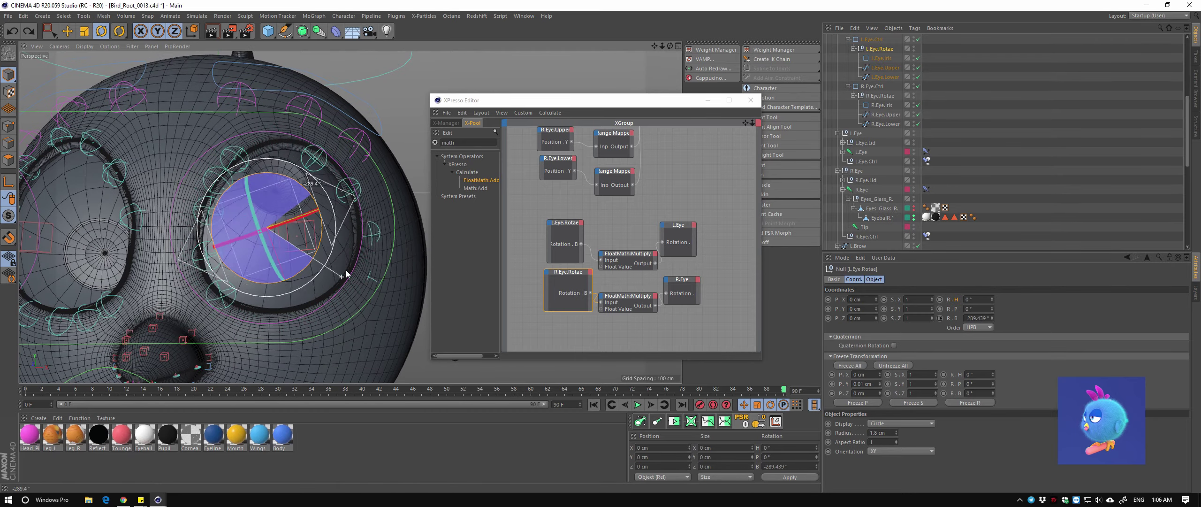
key(ctrl+z)
scroll(282, 255, down, 3)
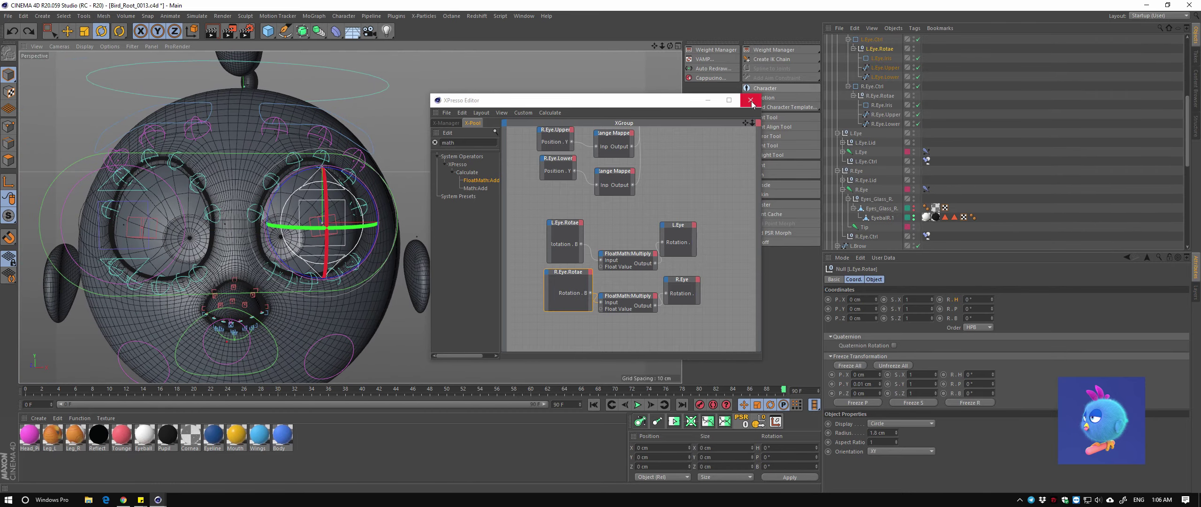
Close the XPresso Editor and add the right eye rotation controller to the selection
click(751, 100)
alt+drag(547, 234, 469, 235)
ctrl+click(880, 96)
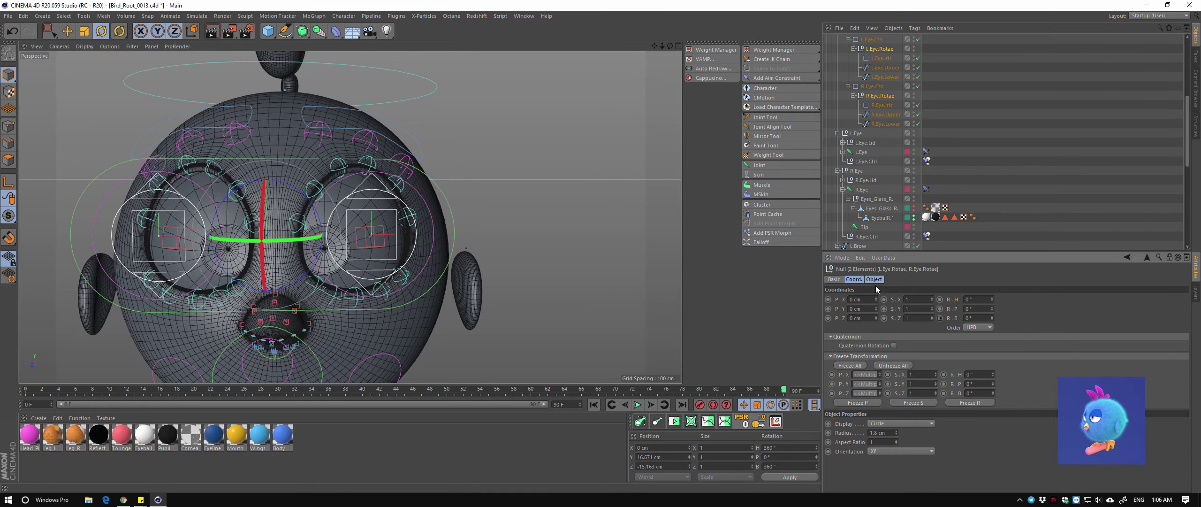
Shrink both eye rotation circles to a 1.4 cm radius
click(874, 279)
drag(896, 308, 896, 315)
scroll(397, 254, up, 3)
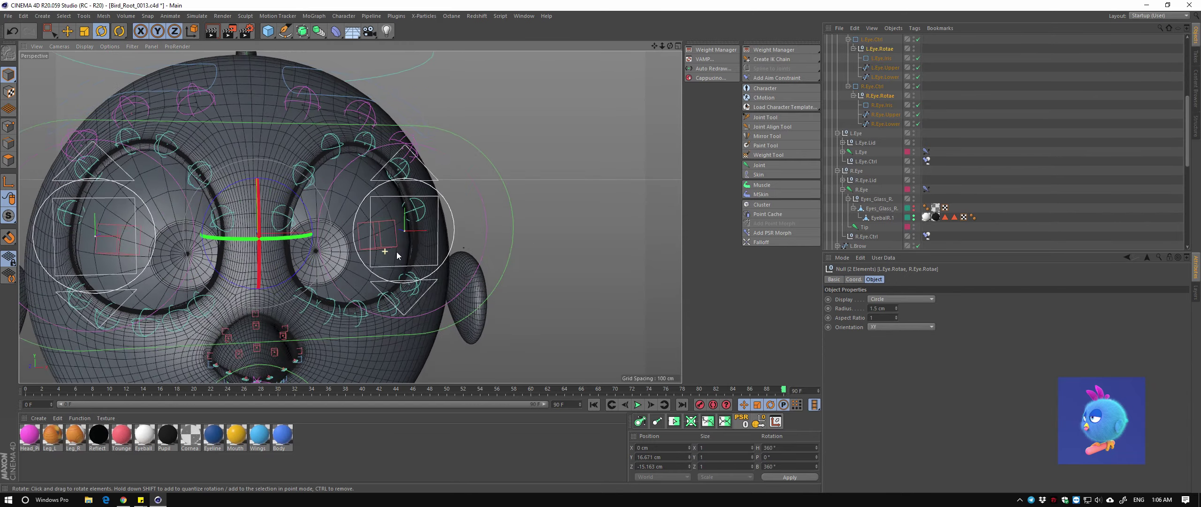
alt+drag(397, 255, 426, 243)
double_click(876, 309)
text(1.4)
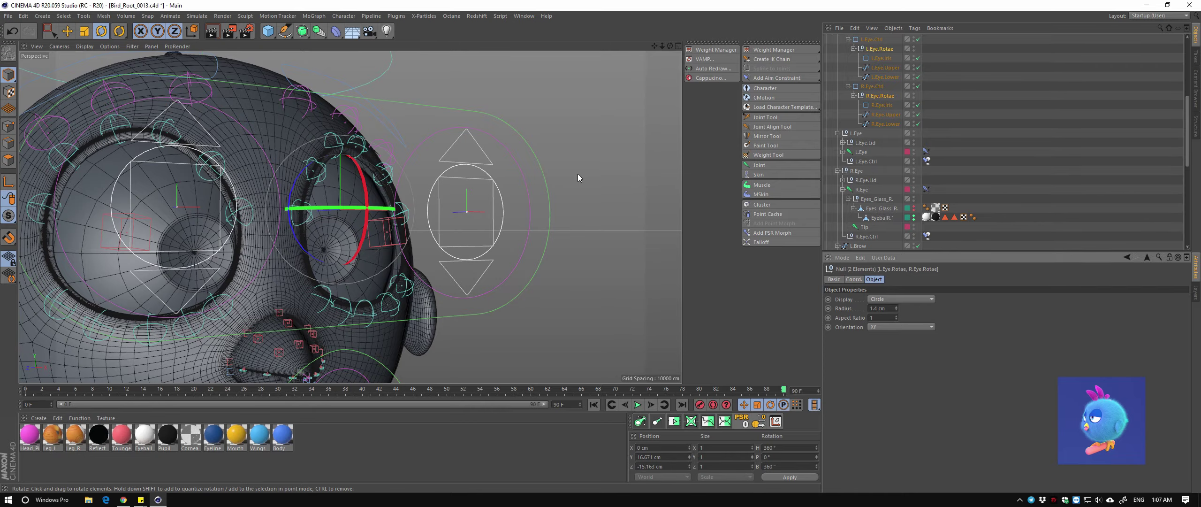
Narrow both iris rectangles to a width of 1
click(493, 211)
mouse_move(493, 211)
alt+mouse_down()
mouse_move(156, 217)
mouse_move(444, 229)
mouse_move(231, 225)
mouse_move(253, 225)
alt+mouse_up()
double_click(898, 299)
text(1)
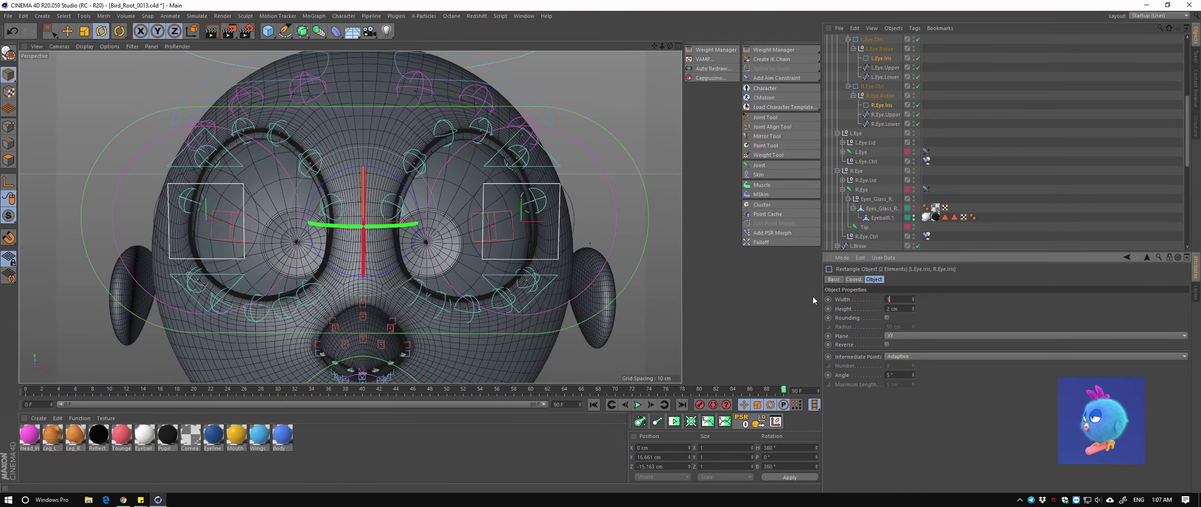
key(Return)
Give the L.Eye.Rotae controller a teal display colour
click(540, 212)
mouse_move(540, 212)
alt+mouse_down()
mouse_move(557, 202)
mouse_move(152, 161)
alt+mouse_up()
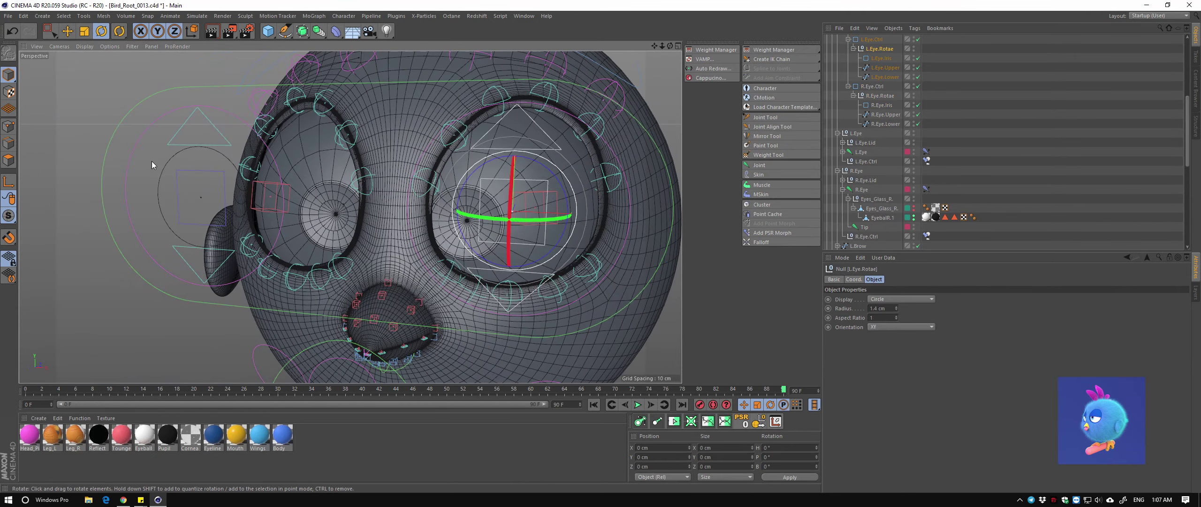
click(834, 279)
click(901, 366)
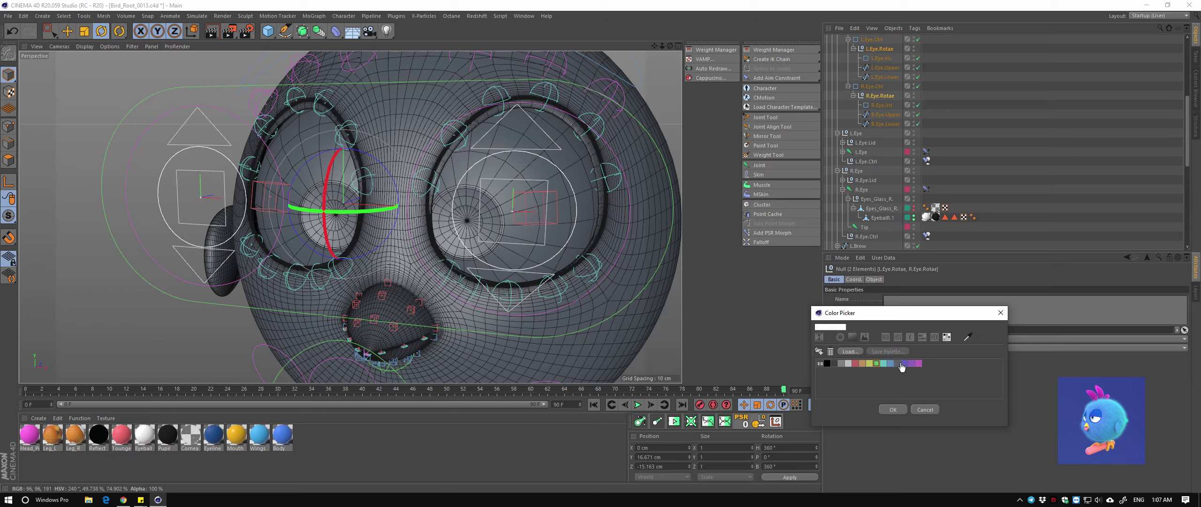
click(893, 409)
Test-rotate the left eye controller, undo each rotation, and expand the L.Eye.Lid group
mouse_move(650, 348)
alt+mouse_down()
mouse_move(514, 274)
mouse_move(636, 281)
mouse_move(594, 243)
mouse_move(577, 254)
mouse_move(637, 254)
alt+mouse_up()
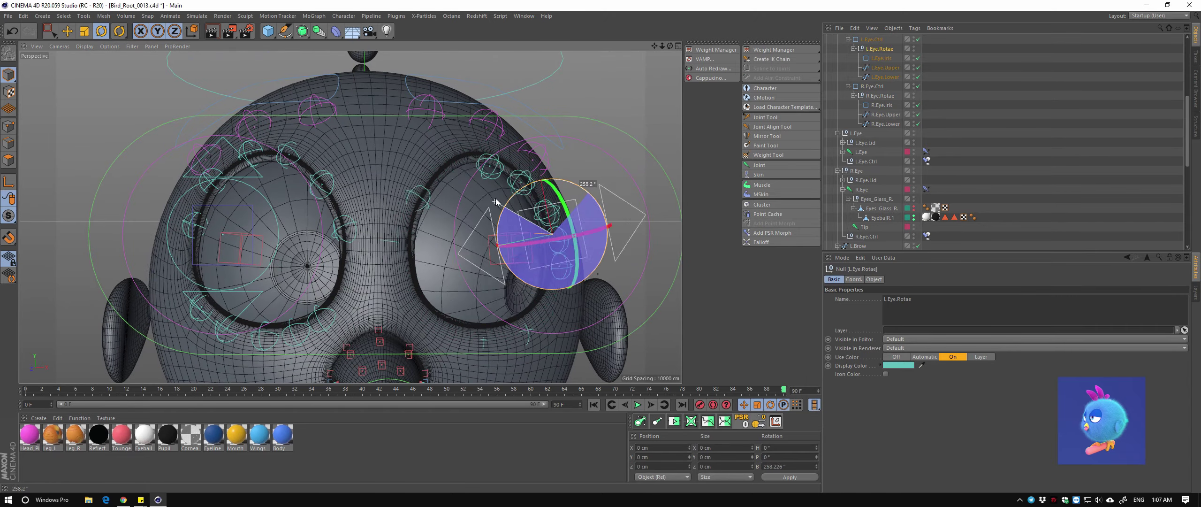
key(ctrl+z)
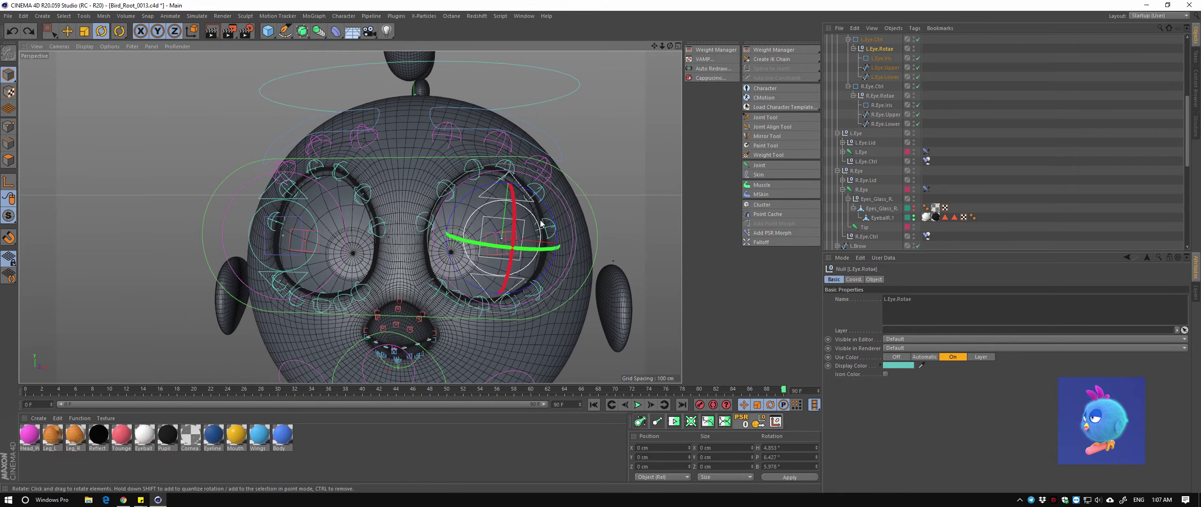
mouse_move(541, 223)
mouse_down()
mouse_move(536, 213)
mouse_move(573, 278)
mouse_up()
key(ctrl+z)
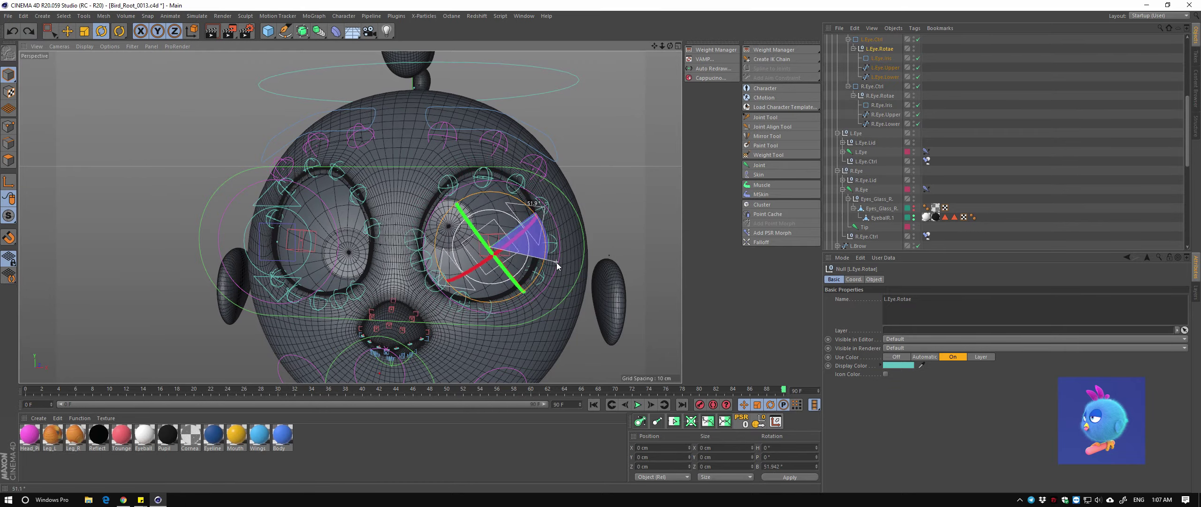
mouse_move(552, 244)
mouse_down()
mouse_move(515, 204)
mouse_move(524, 190)
mouse_up()
key(ctrl+z)
click(515, 204)
click(866, 143)
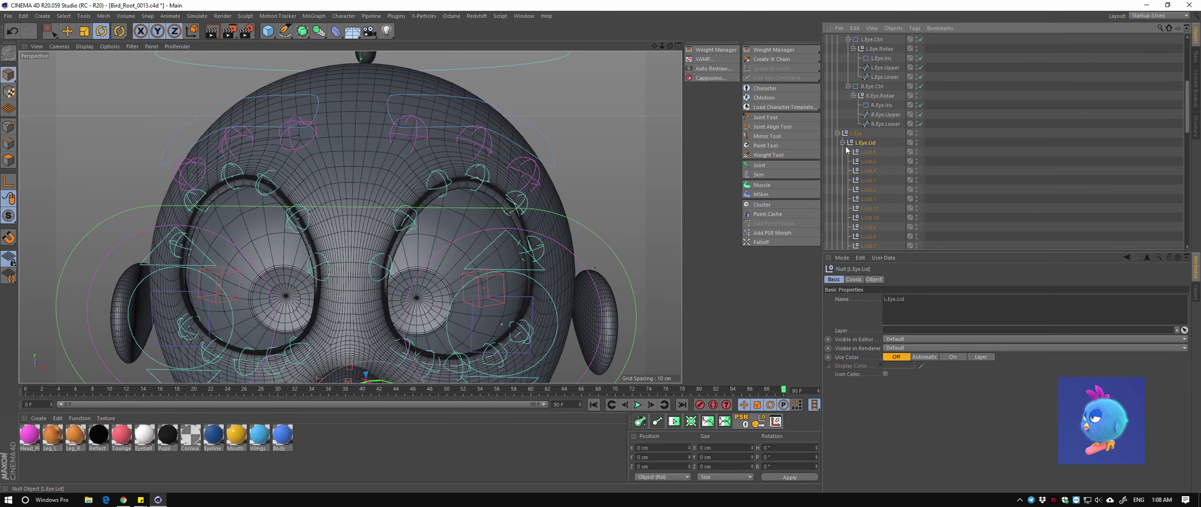
mouse_move(516, 225)
alt+mouse_down()
mouse_move(532, 236)
mouse_move(475, 260)
mouse_move(582, 252)
alt+mouse_up()
click(521, 277)
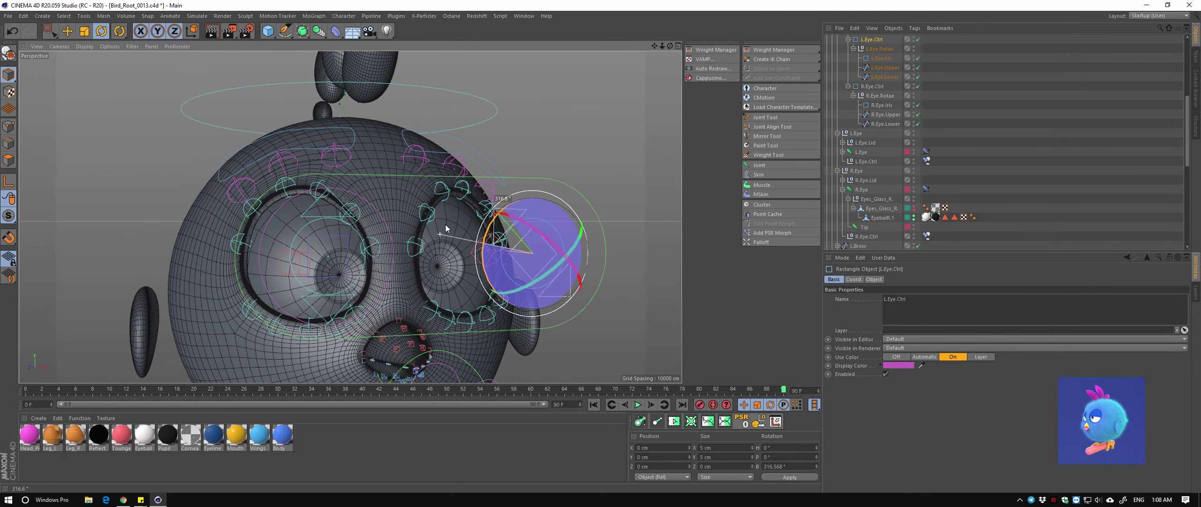
drag(446, 229, 527, 225)
click(474, 220)
key(e)
click(528, 233)
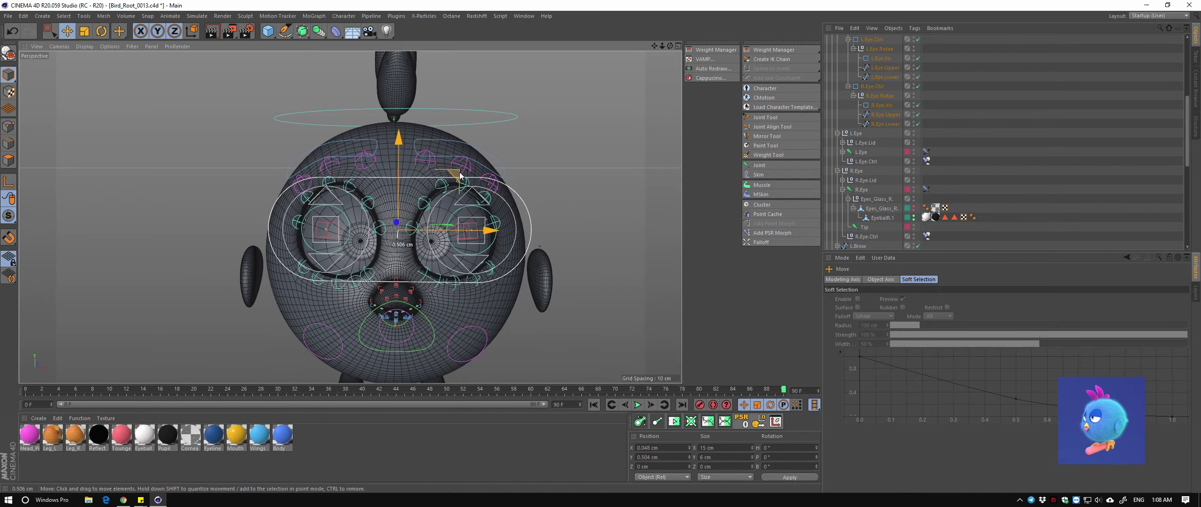
key(ctrl+z)
alt+drag(460, 175, 478, 178)
scroll(927, 207, up, 4)
Open Eye.Controller's XPresso graph and test-move the eye controller, undoing the move
click(926, 142)
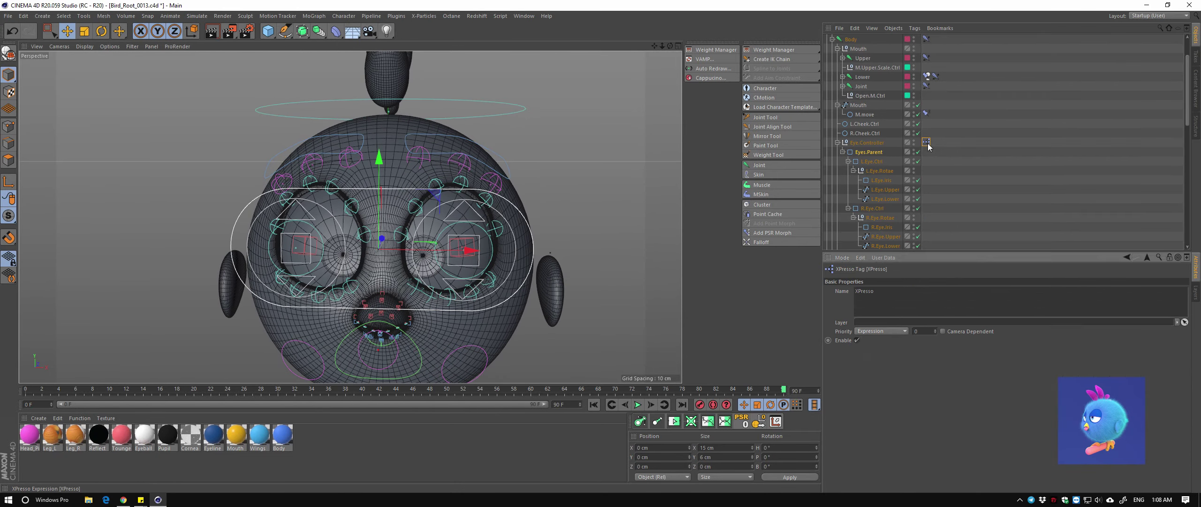
double_click(927, 142)
mouse_move(516, 211)
alt+mouse_down()
mouse_move(544, 198)
mouse_move(563, 142)
alt+mouse_up()
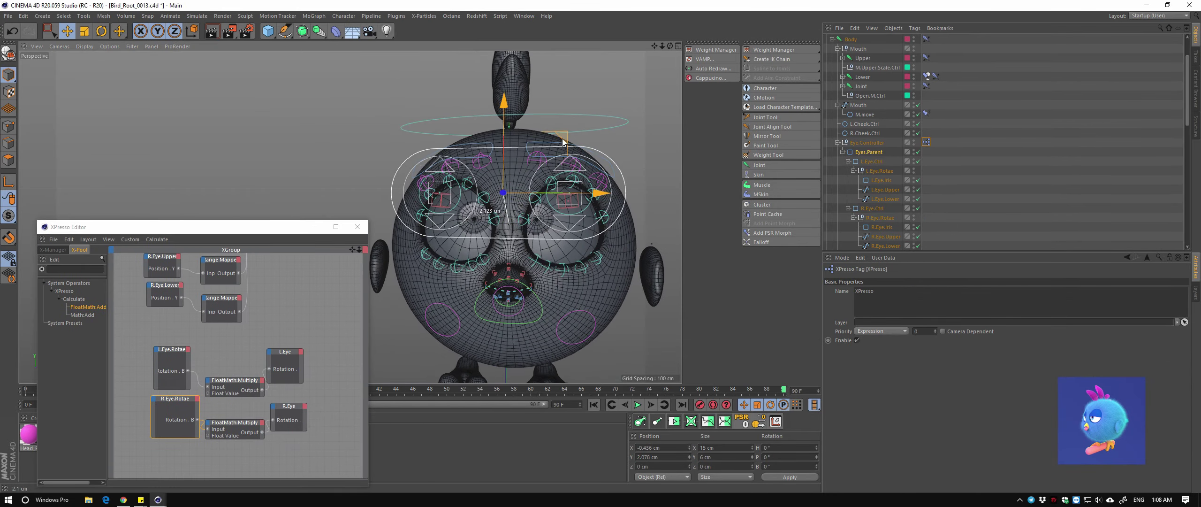
key(ctrl+z)
Pan the XPresso graph down to the Condition nodes
alt+drag(516, 197, 343, 319)
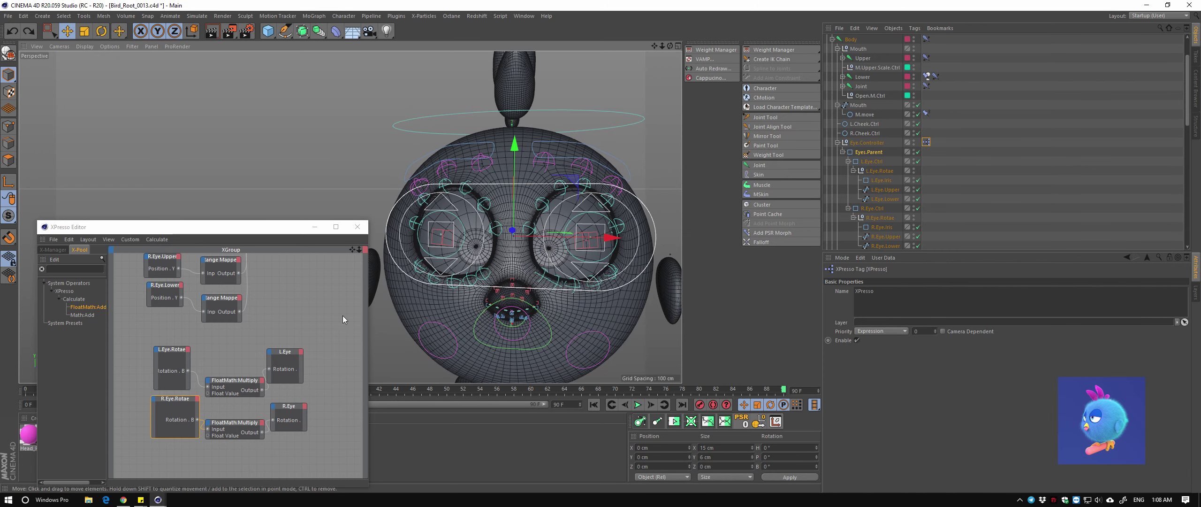
middle_drag(343, 319, 310, 469)
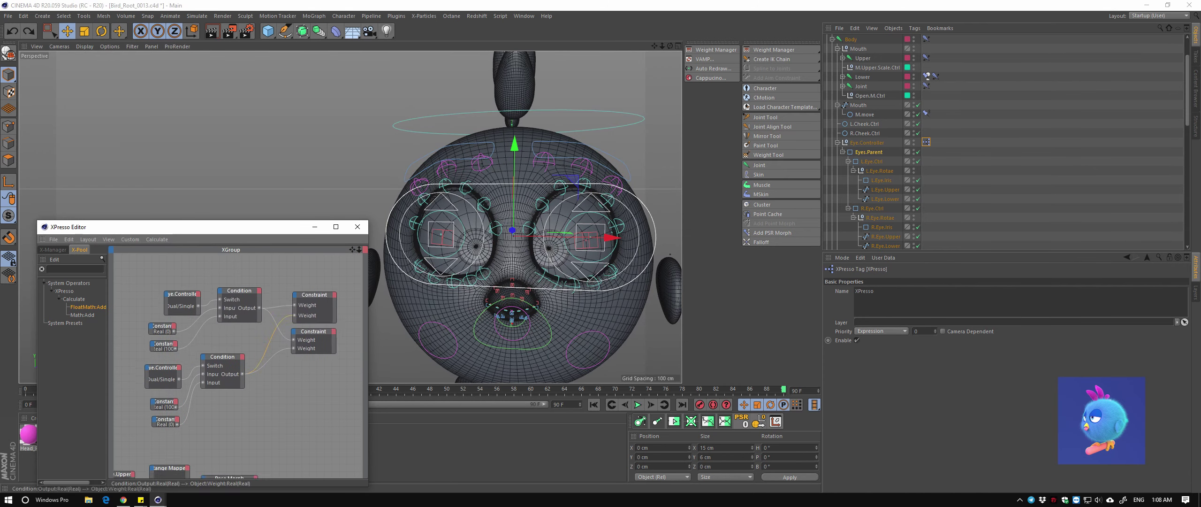
mouse_move(308, 372)
middle_down()
mouse_move(306, 346)
mouse_move(271, 370)
middle_up()
scroll(509, 296, down, 3)
click(609, 325)
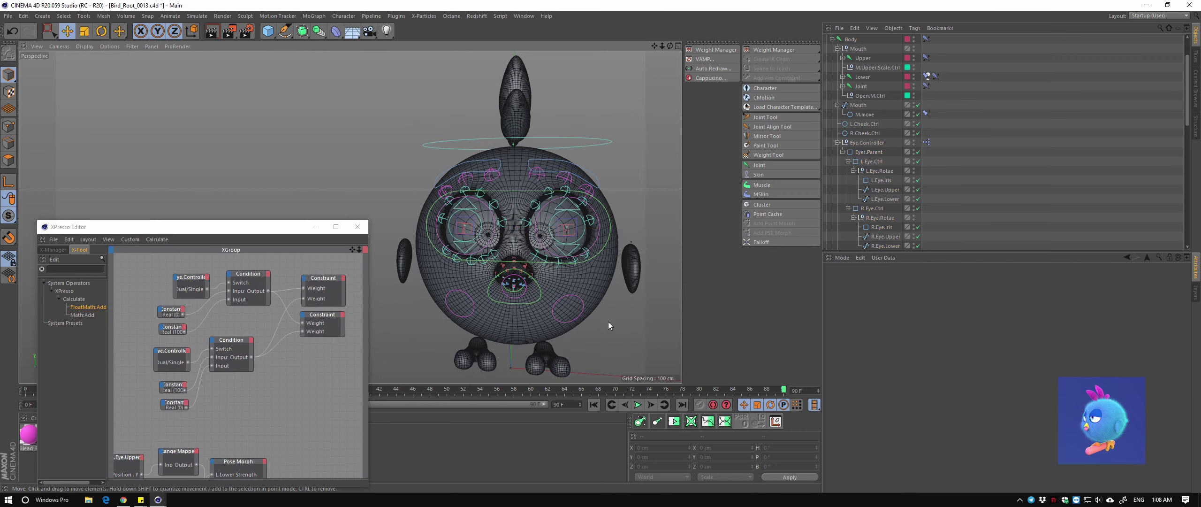
mouse_move(608, 325)
alt+mouse_down()
mouse_move(569, 244)
mouse_move(587, 230)
mouse_move(563, 268)
mouse_move(580, 296)
mouse_move(601, 244)
alt+mouse_up()
Reset the Eyes.Parent rectangle's position to zero
click(605, 302)
click(582, 230)
click(602, 244)
click(743, 425)
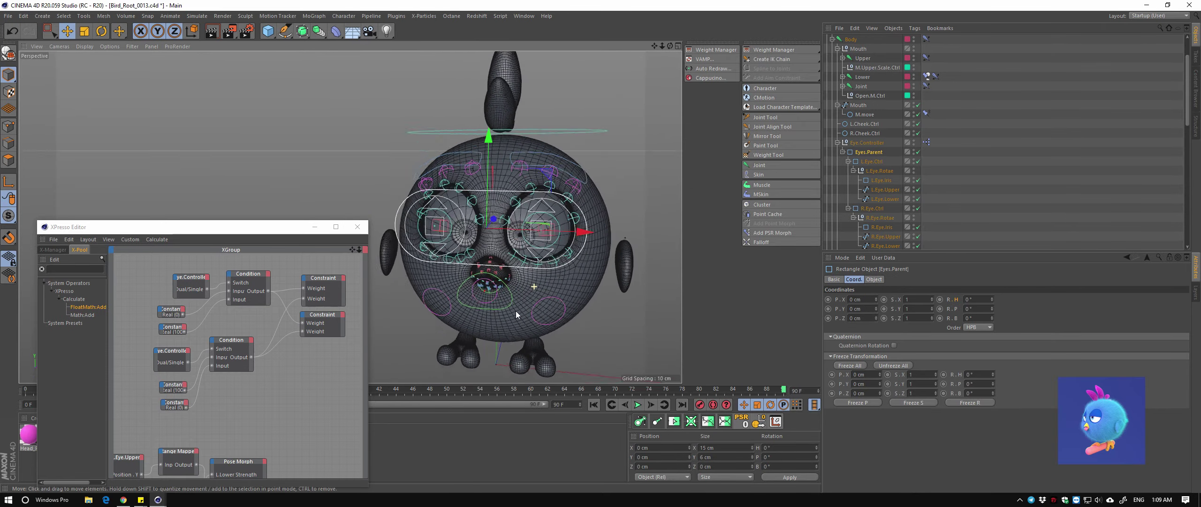
Rearrange the graph nodes, widen the XPresso window, and view the bird three-quarter side
middle_drag(192, 292, 210, 312)
drag(195, 310, 181, 301)
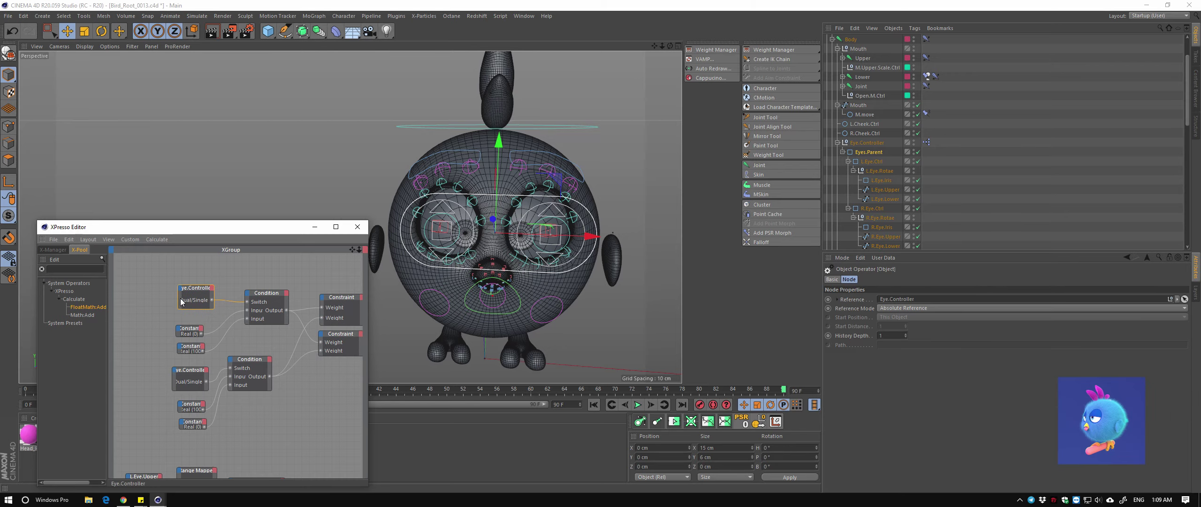
drag(368, 413, 511, 409)
scroll(391, 407, down, 2)
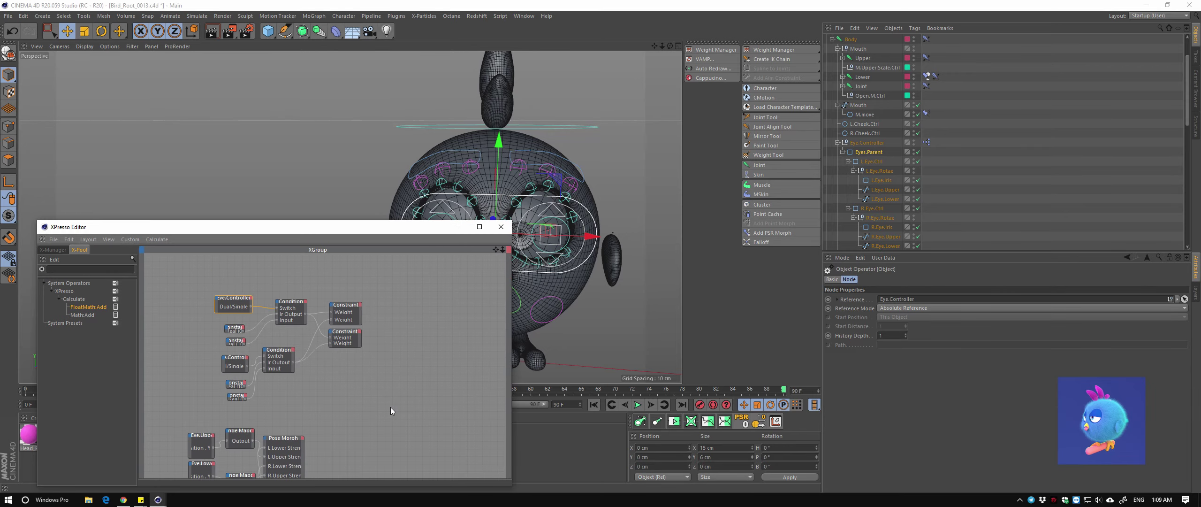
mouse_move(610, 312)
alt+mouse_down()
mouse_move(636, 280)
mouse_move(597, 284)
mouse_move(616, 167)
alt+mouse_up()
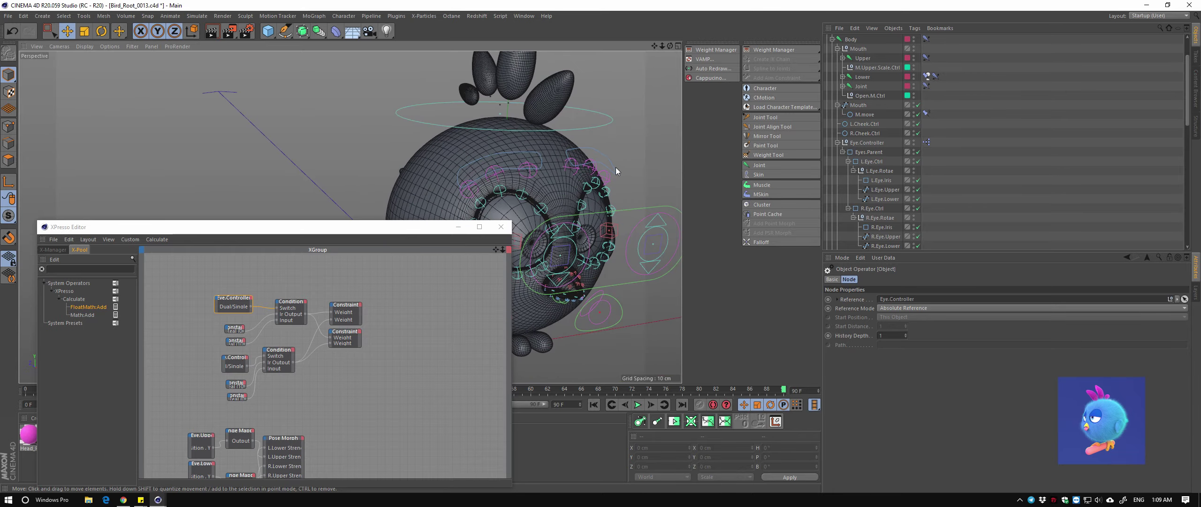
scroll(607, 199, up, 3)
scroll(607, 200, down, 3)
alt+drag(607, 199, 587, 202)
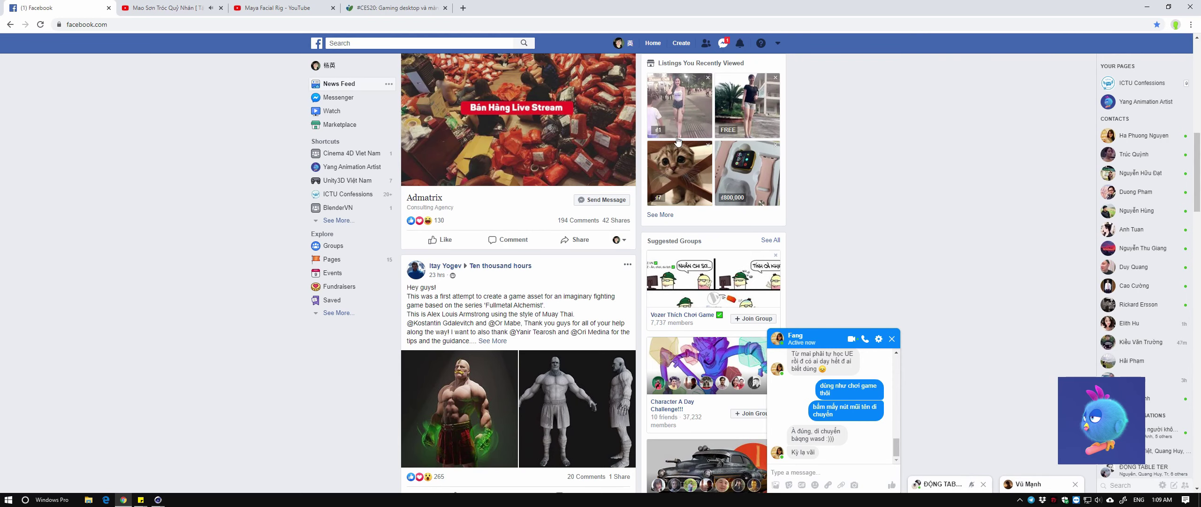
Switch to the YouTube tab, go to the home page, and open a recommended video
key(ctrl+Tab)
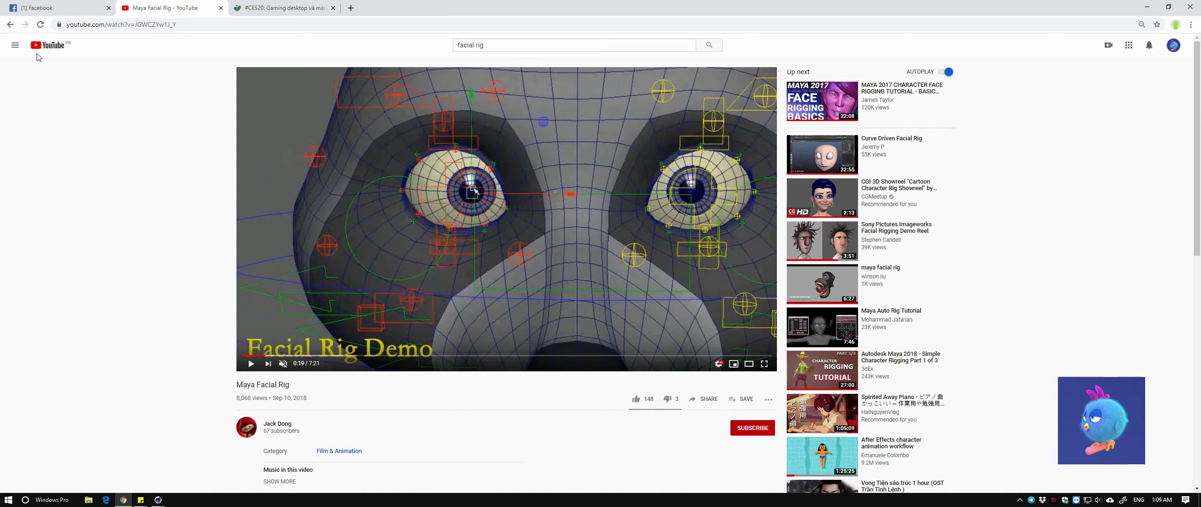
key(alt+Left)
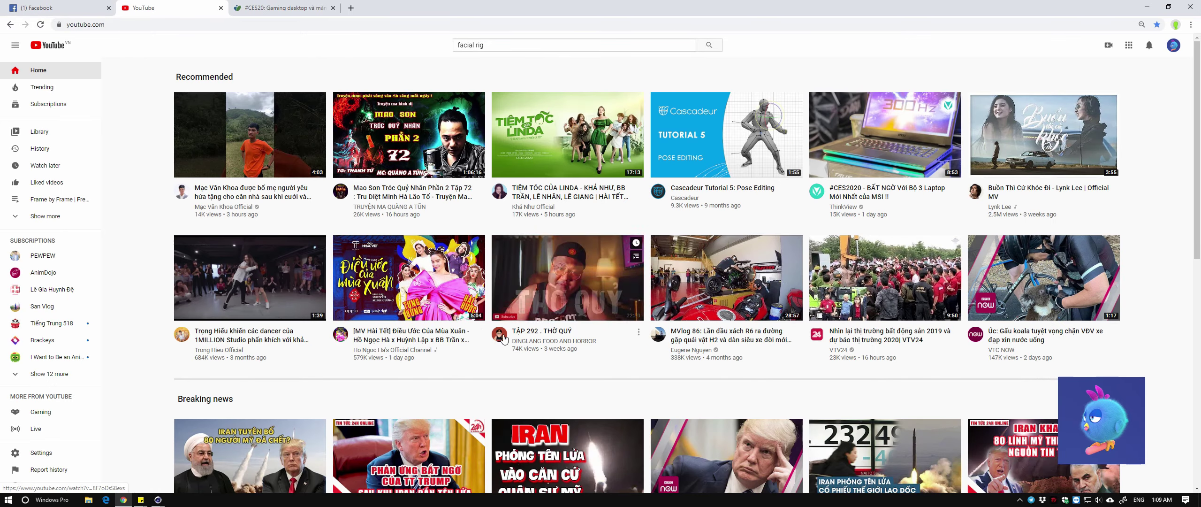
scroll(422, 282, down, 3)
click(435, 202)
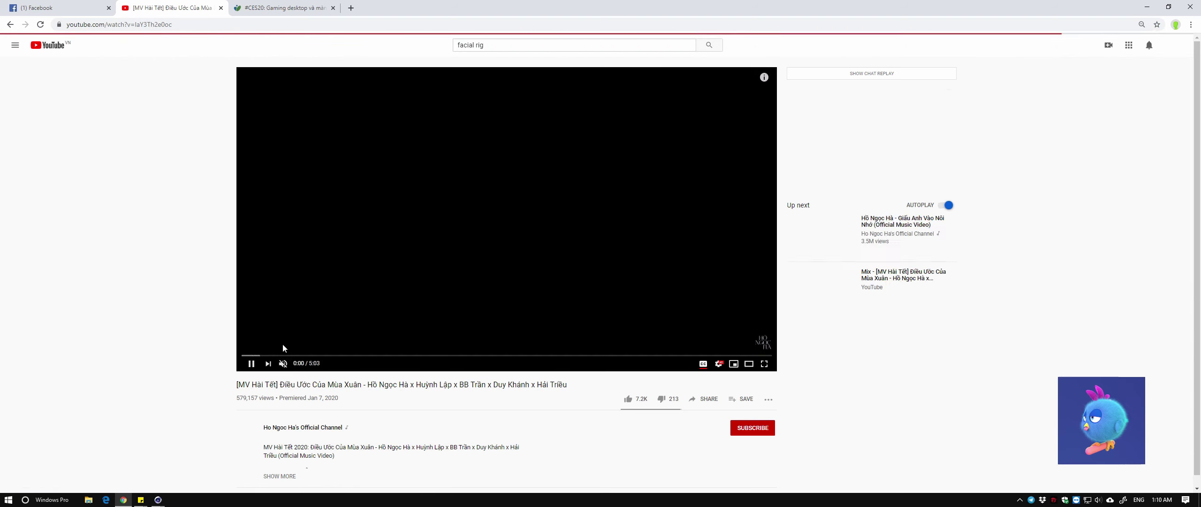
Start the Bún Thang Hàng Hòm video from the home page, then return to Cinema 4D
key(alt+Left)
scroll(375, 347, down, 1)
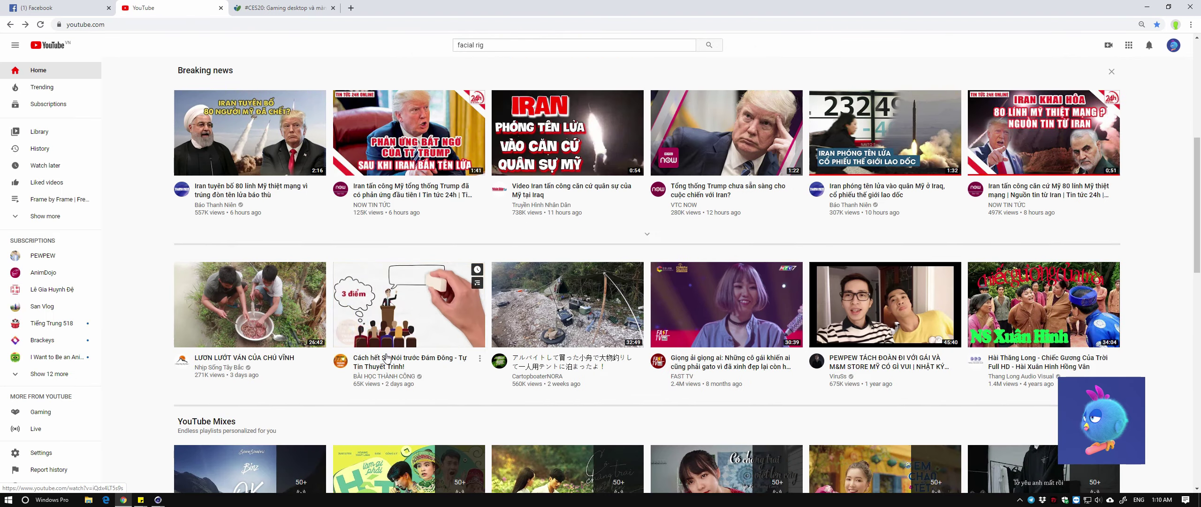
scroll(735, 378, down, 3)
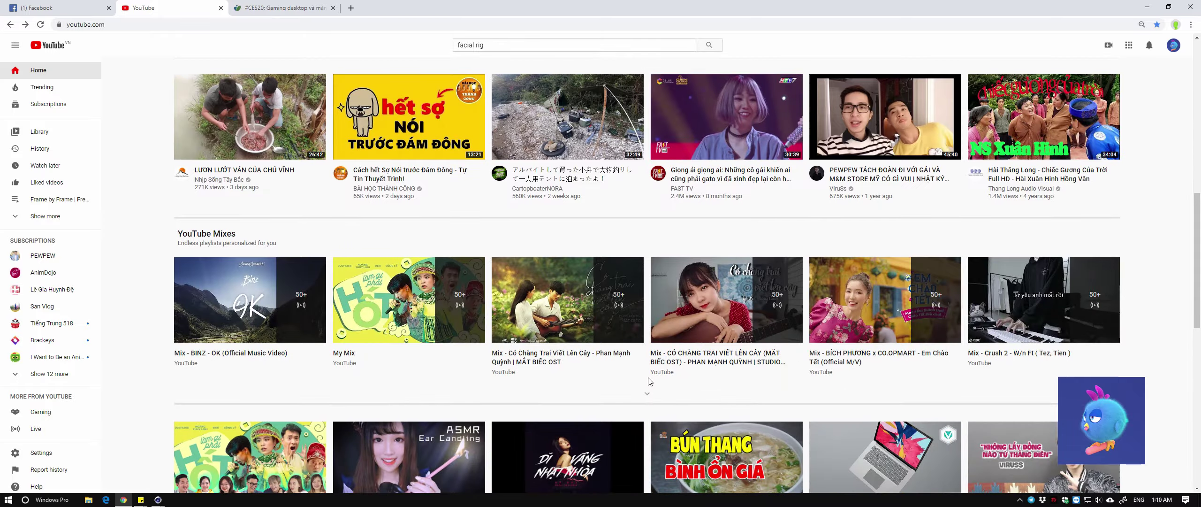
scroll(735, 378, down, 2)
scroll(563, 329, down, 2)
click(282, 369)
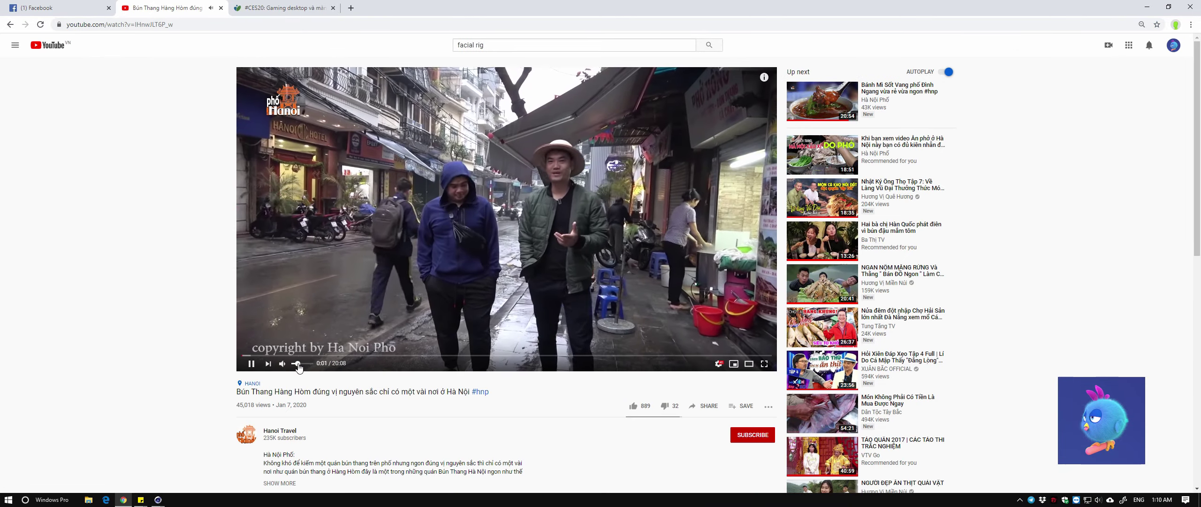
mouse_move(157, 499)
click(196, 467)
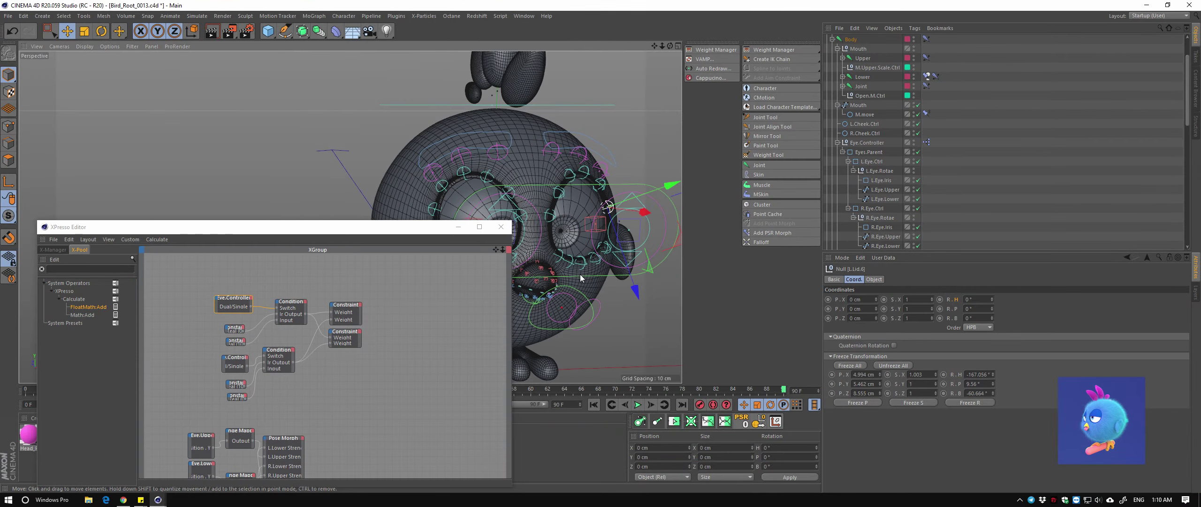
Set the Eye.Controller null to Dual switch mode, test-move it, and reset its position
mouse_move(569, 225)
alt+mouse_down()
mouse_move(548, 244)
mouse_move(492, 175)
mouse_move(597, 244)
mouse_move(537, 231)
mouse_move(580, 229)
alt+mouse_up()
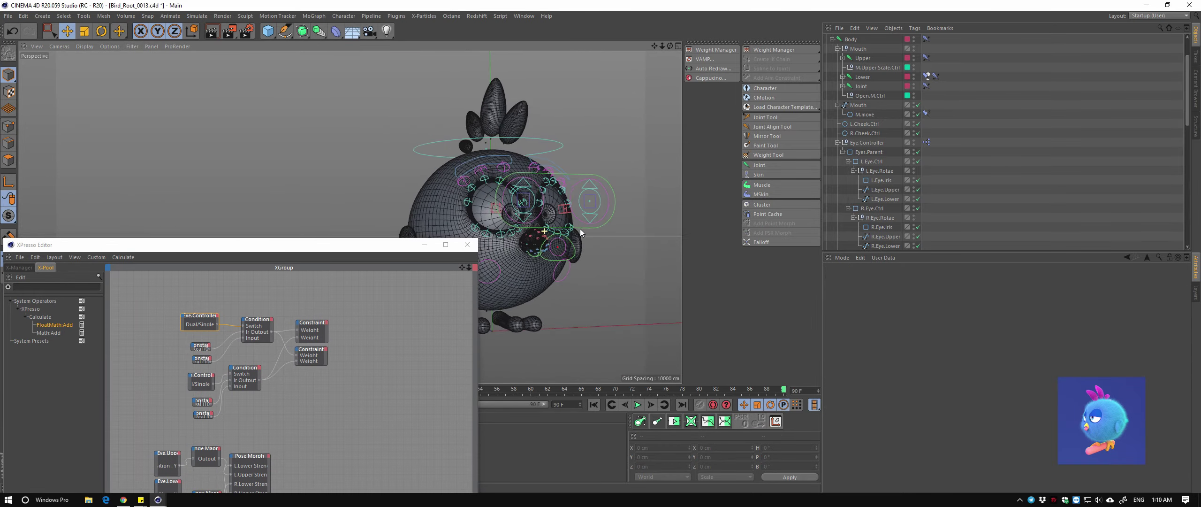
click(629, 231)
alt+drag(605, 160, 569, 167)
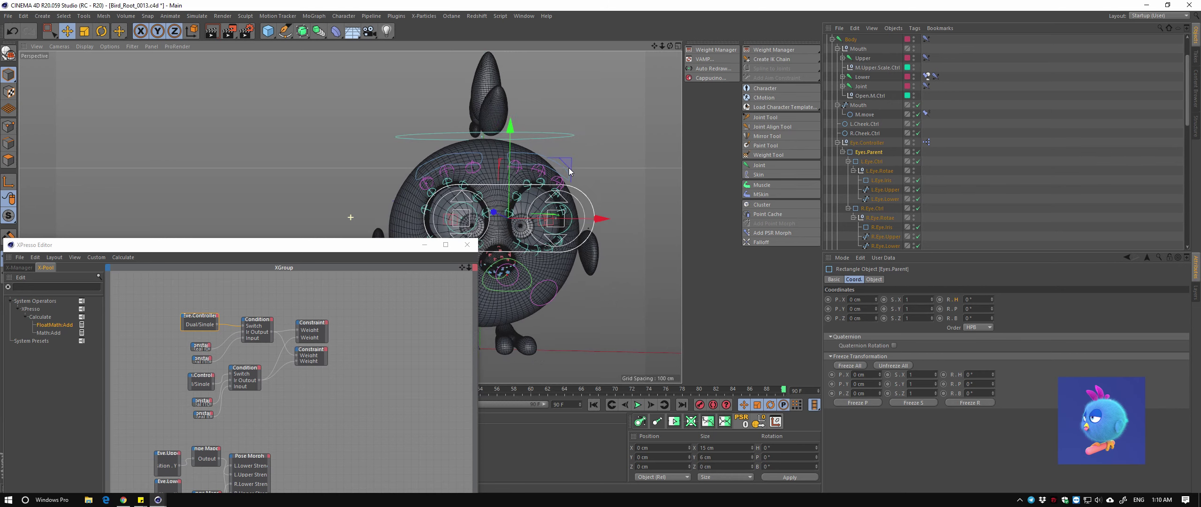
click(869, 142)
click(892, 424)
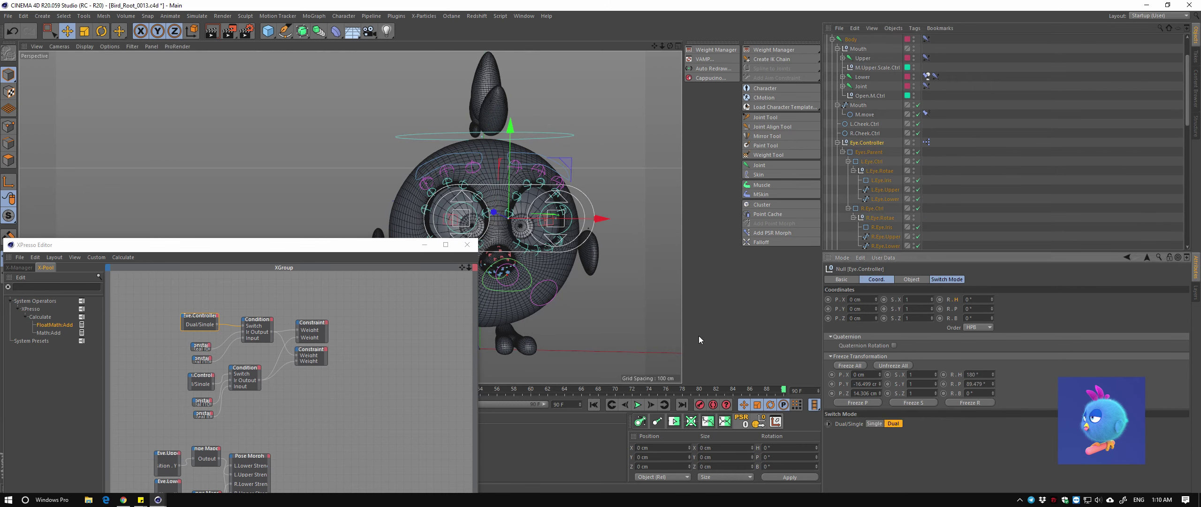
drag(571, 167, 591, 153)
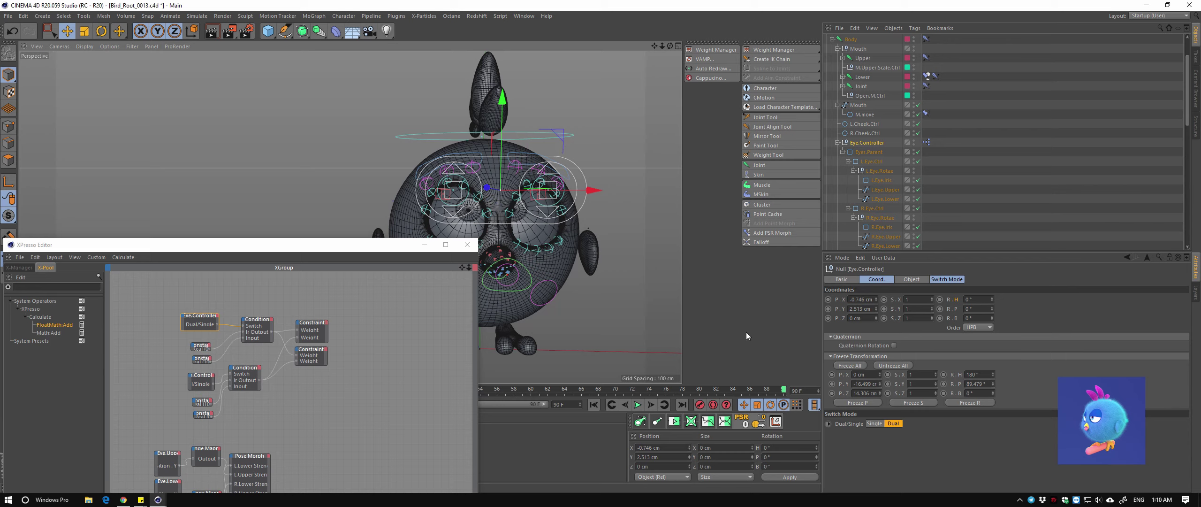
click(742, 421)
Inspect the Eyes.Parent rectangle's size settings and return to a frontal view
scroll(552, 274, up, 3)
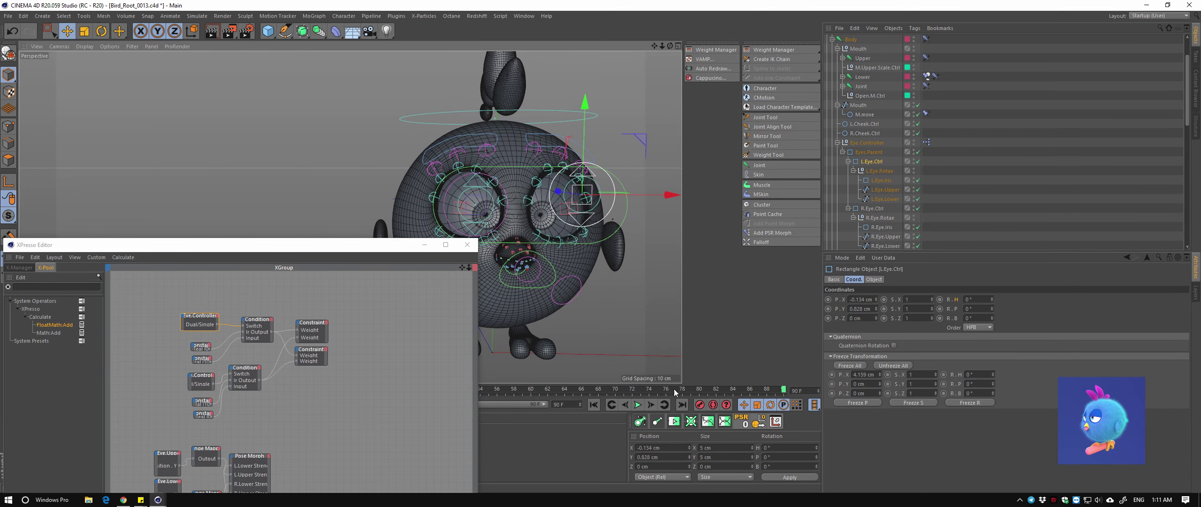
click(627, 216)
click(874, 279)
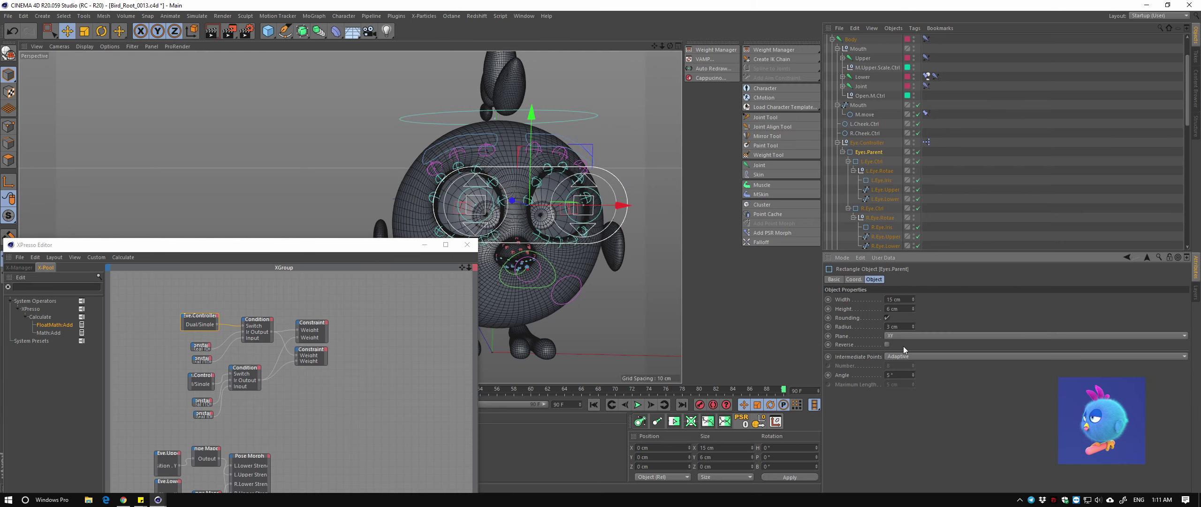
key(ctrl+z)
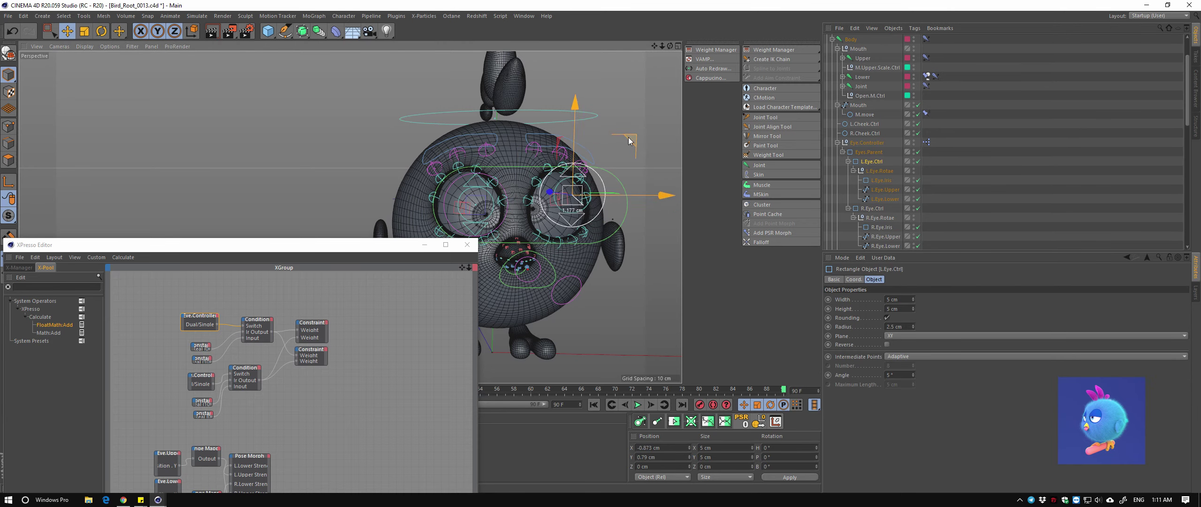
click(606, 211)
mouse_move(623, 167)
alt+mouse_down()
mouse_move(578, 132)
mouse_move(565, 242)
mouse_move(551, 239)
mouse_move(568, 277)
mouse_move(552, 206)
mouse_move(574, 240)
mouse_move(560, 245)
mouse_move(582, 221)
alt+mouse_up()
click(500, 166)
scroll(565, 255, up, 5)
scroll(551, 207, down, 3)
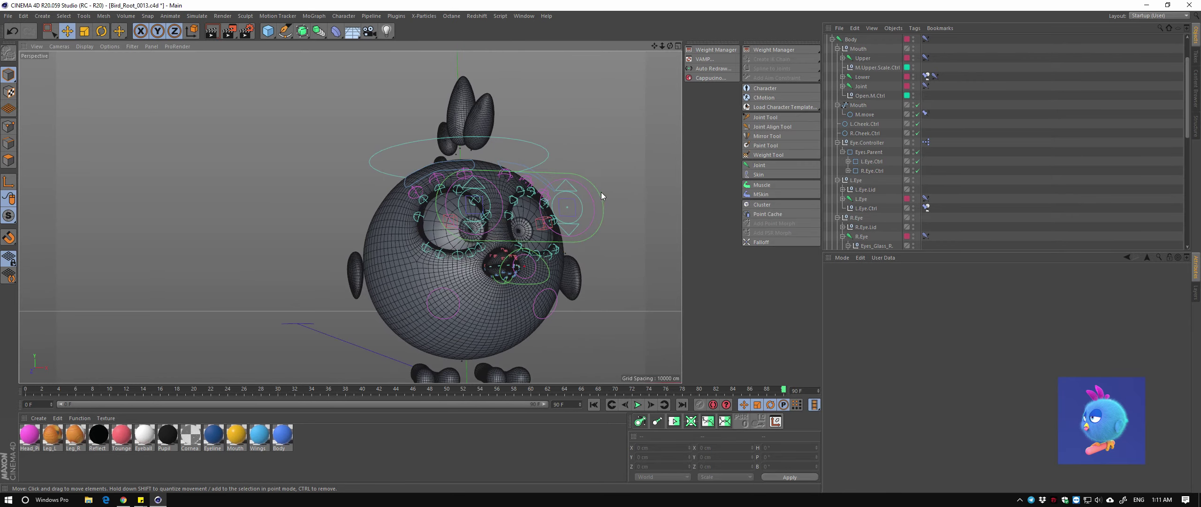
Close the XPresso graph and save the rig incrementally as version 0014
click(576, 252)
scroll(577, 252, down, 3)
alt+drag(576, 252, 563, 234)
click(8, 15)
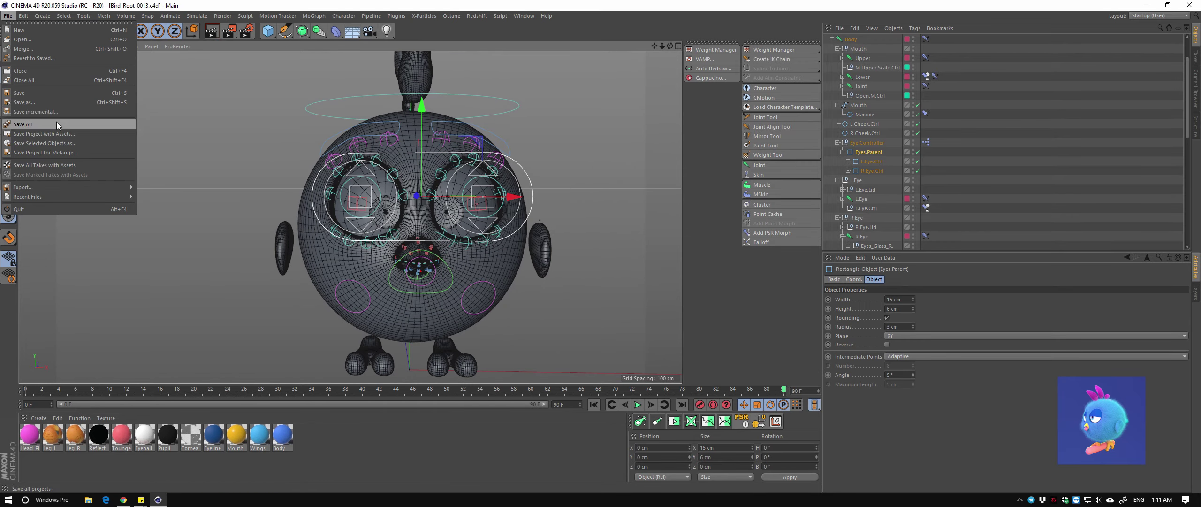